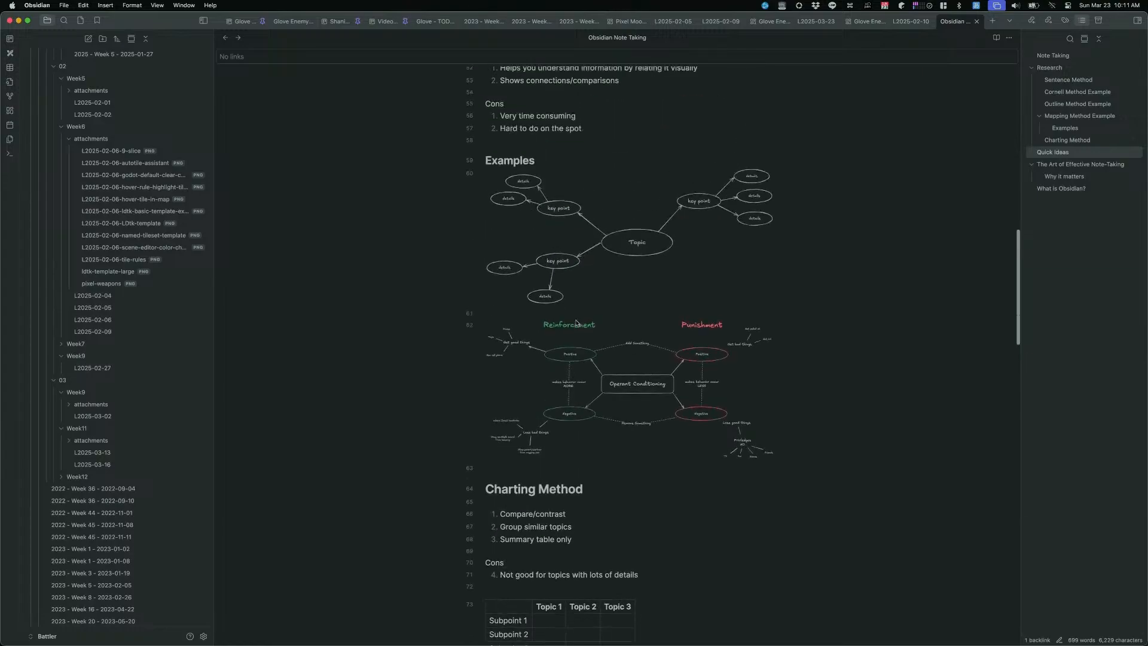
{"action": "scroll", "coordinate": [598, 395], "scroll_direction": "down", "scroll_amount": 3}
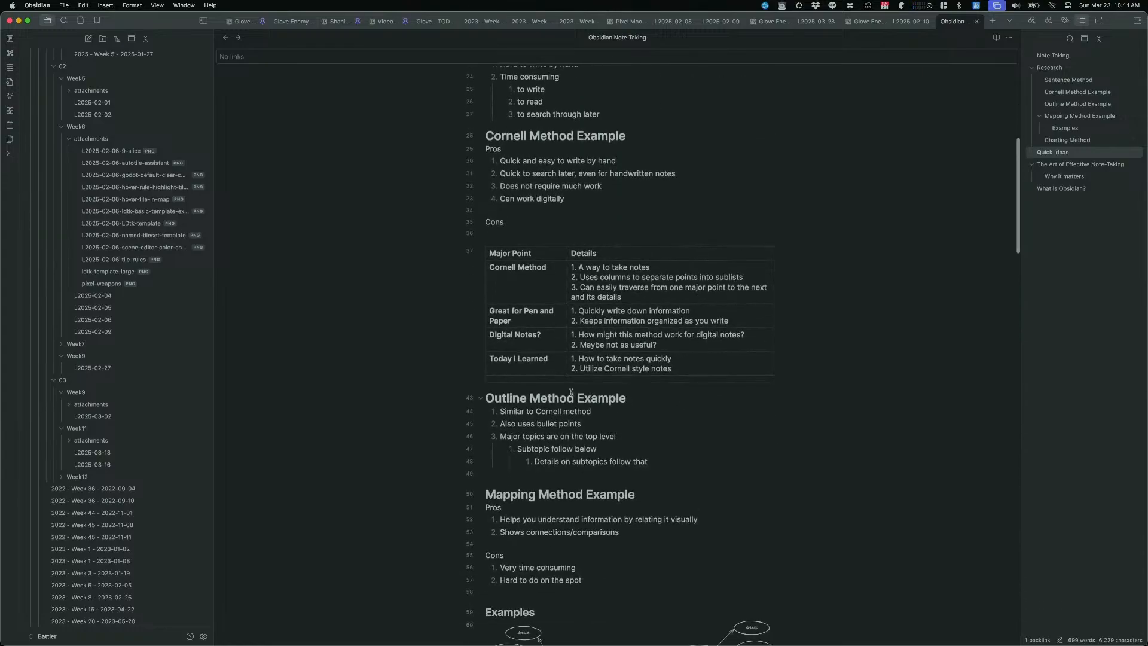
{"action": "left_click", "coordinate": [572, 387]}
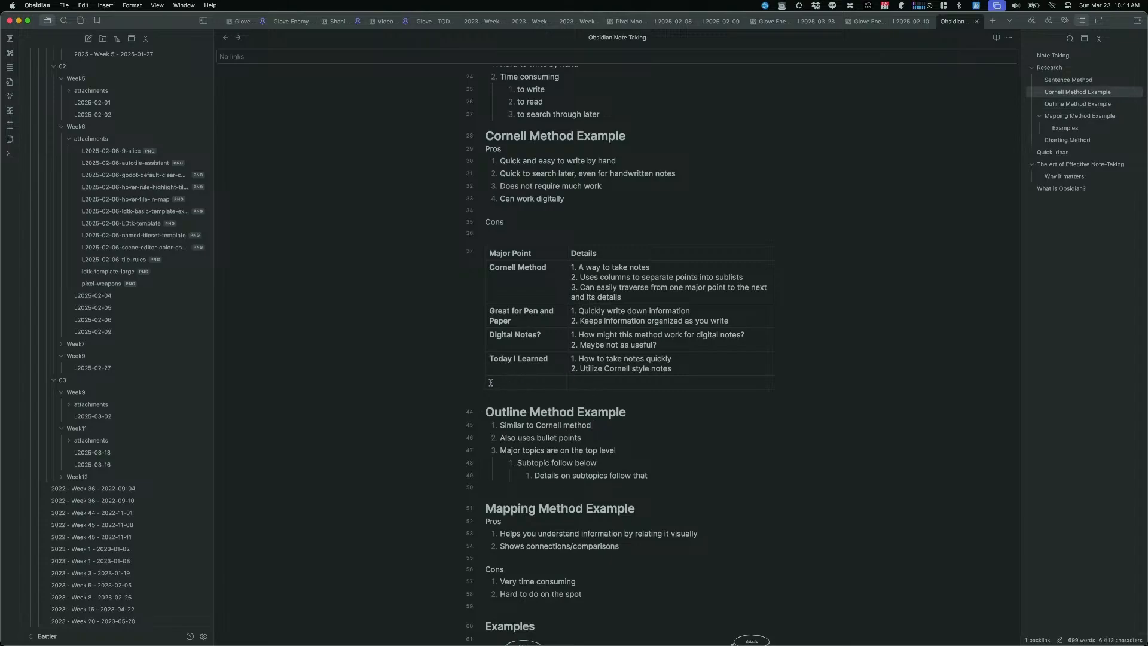
{"action": "left_click", "coordinate": [484, 381]}
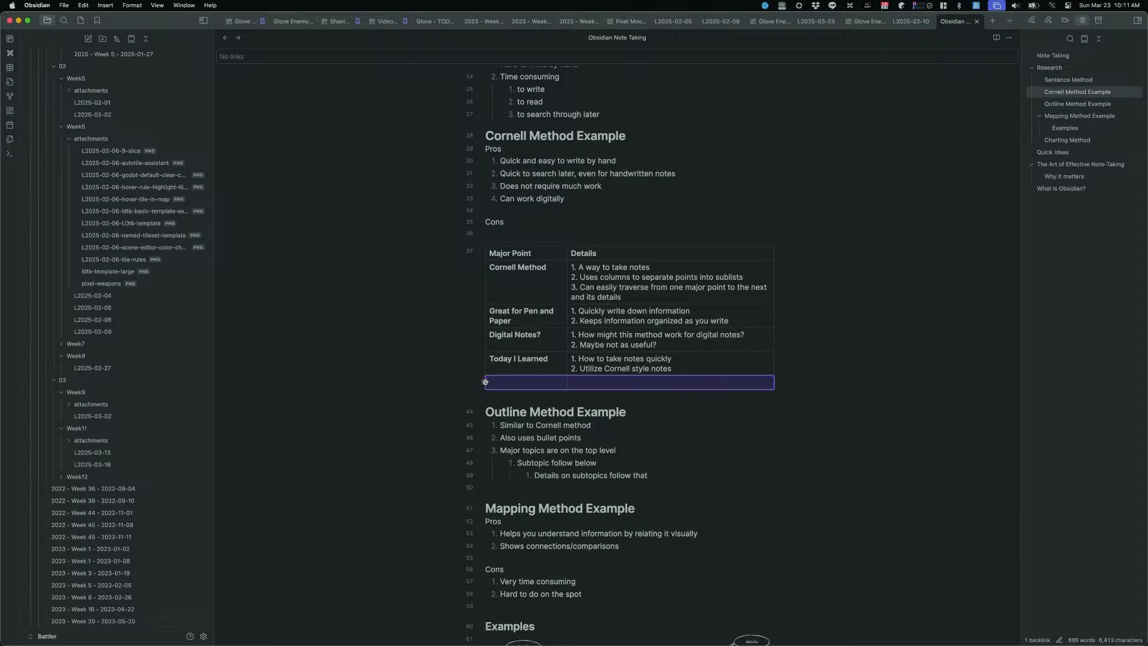
{"action": "right_click", "coordinate": [563, 384]}
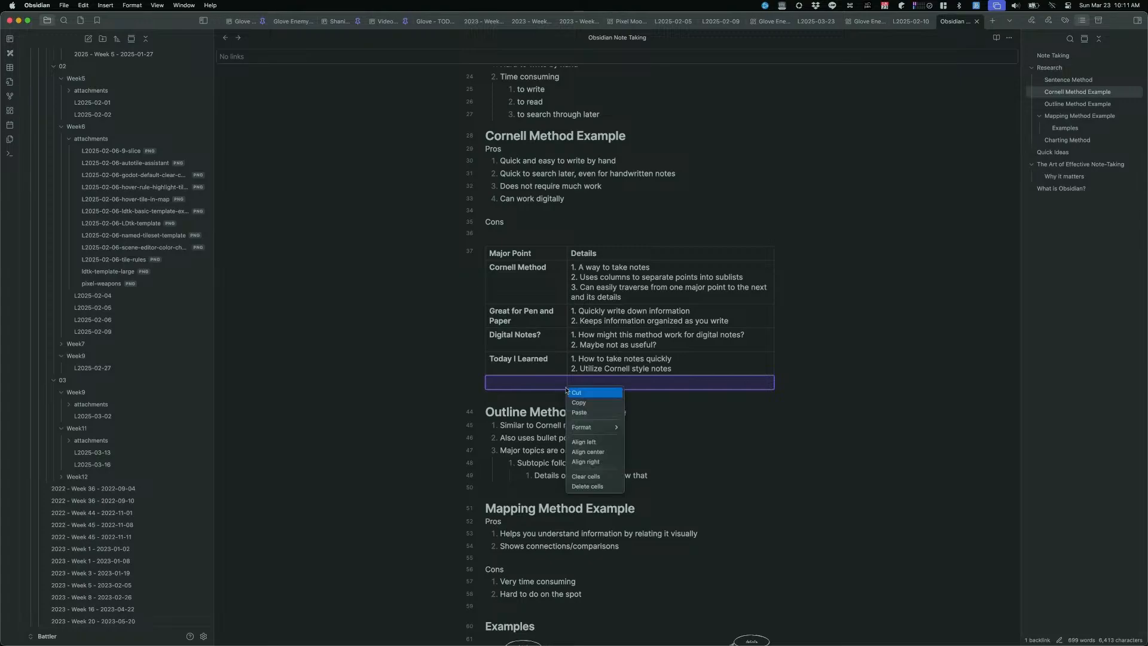
{"action": "left_click", "coordinate": [612, 467]}
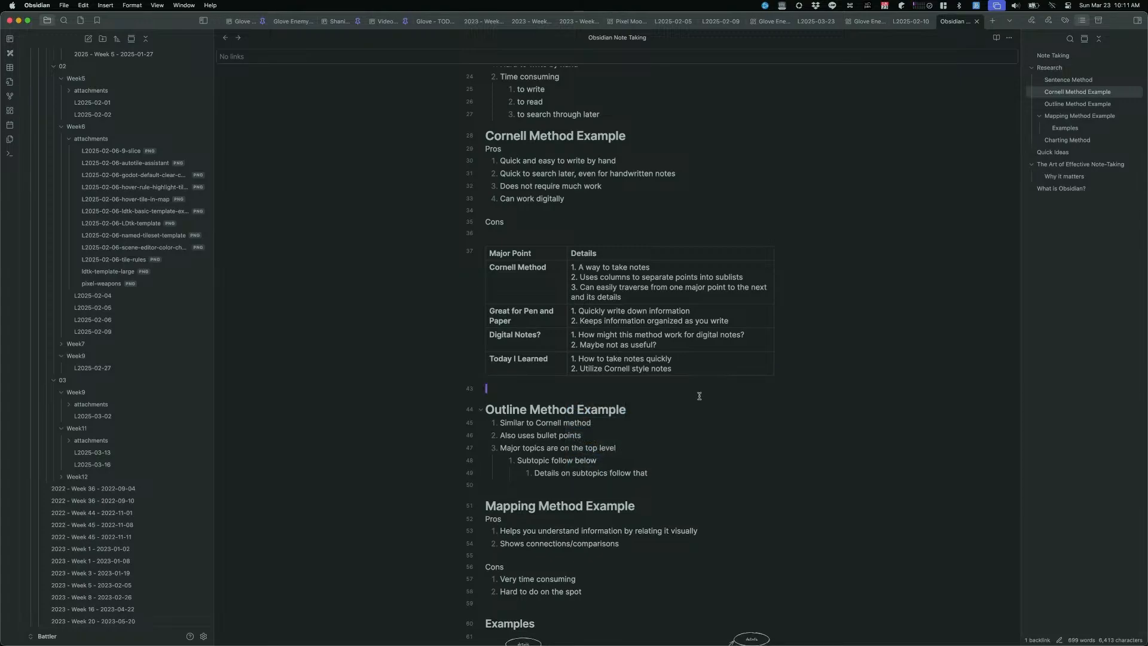
Step: Embed the Note Types canvas below the Cornell Method table with a width of 800, and open it from the embed to check it
{"action": "key", "text": "Return"}
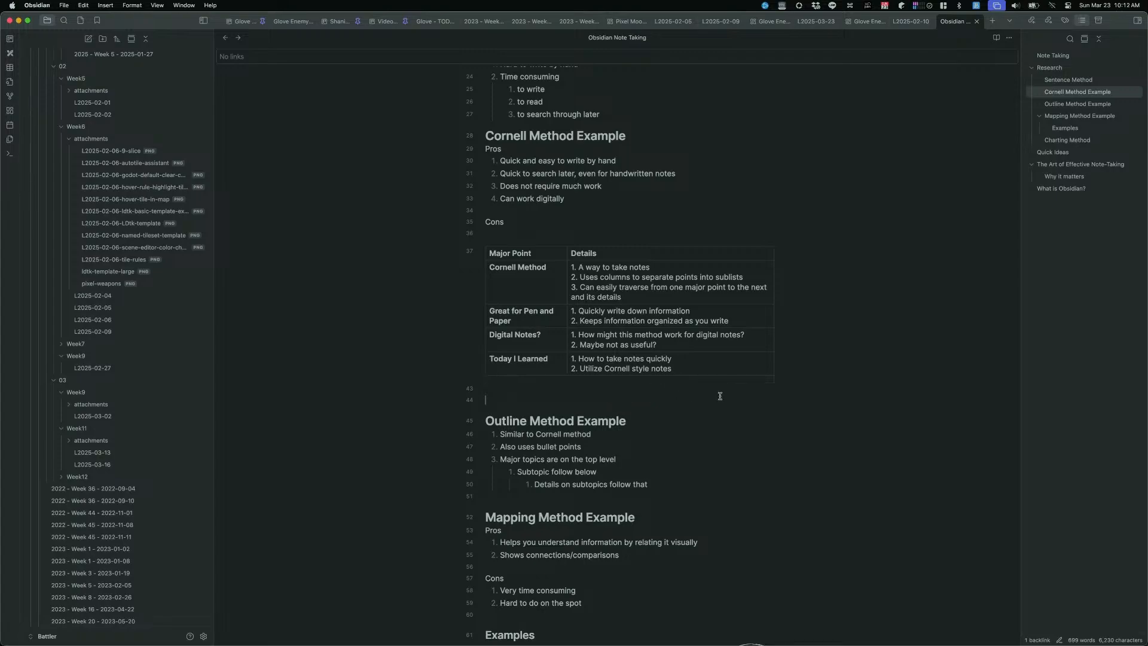
{"action": "type", "text": "![["}
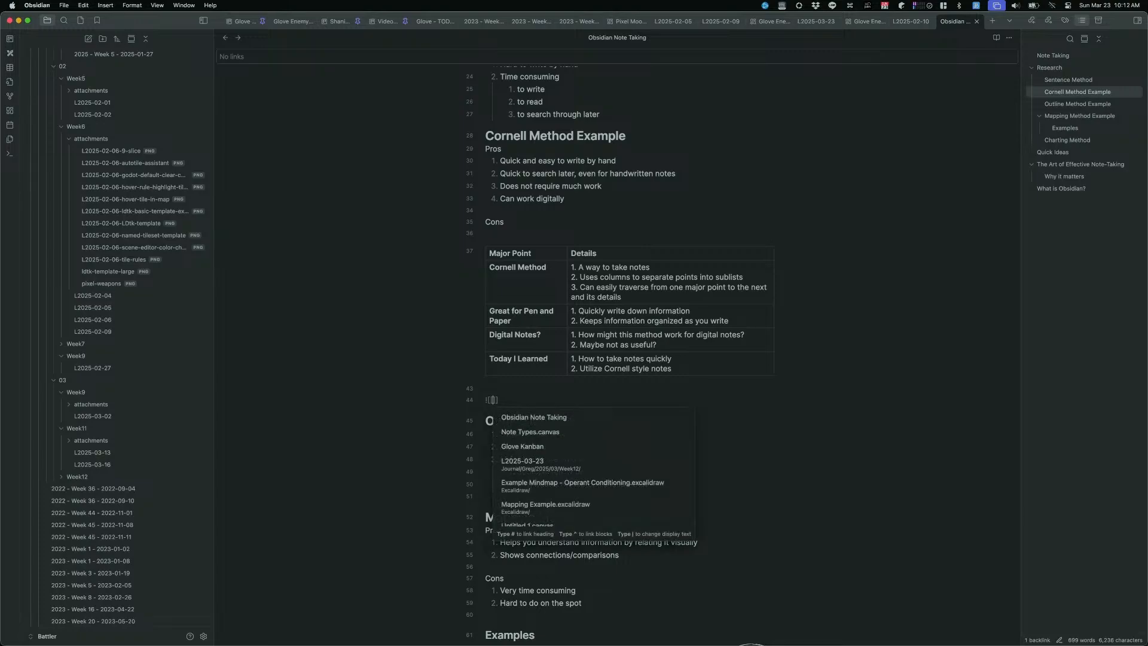
{"action": "key", "text": "Down"}
{"action": "key", "text": "Return"}
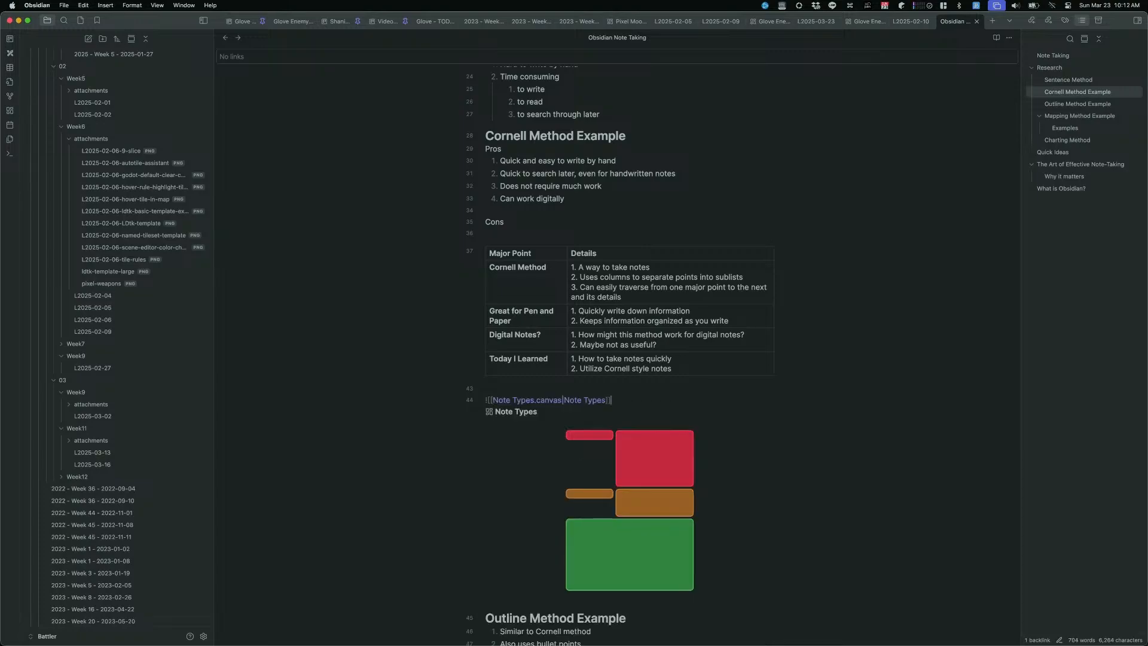
{"action": "type", "text": "|800"}
{"action": "key", "text": "Escape"}
{"action": "key", "text": "j"}
{"action": "key", "text": "shift+o"}
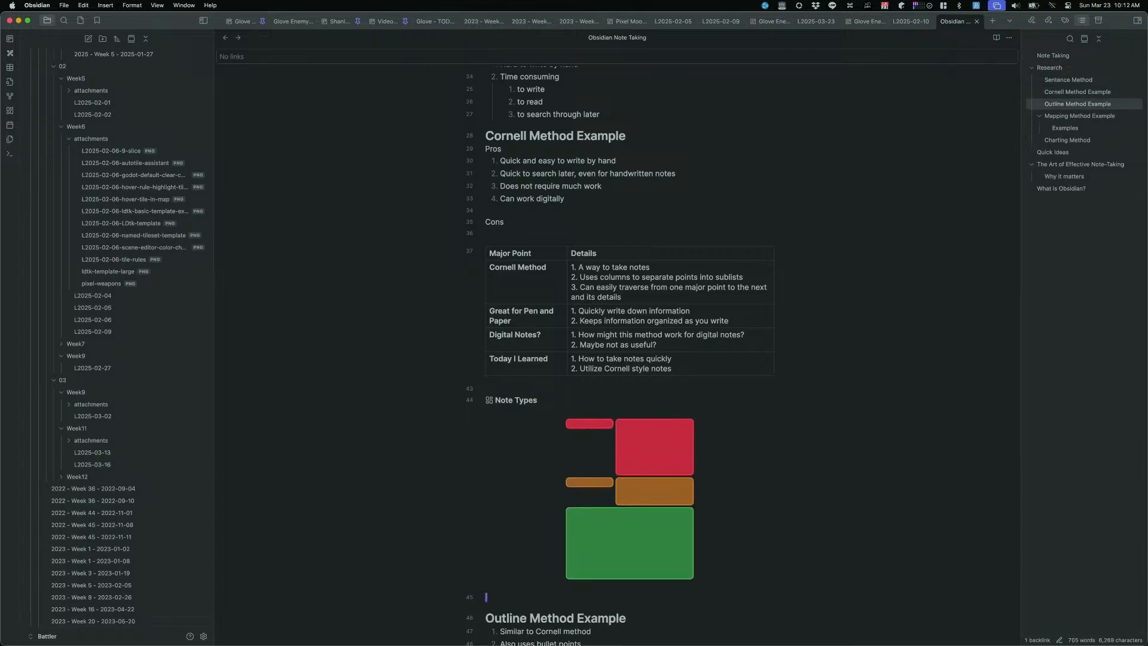
{"action": "left_click", "coordinate": [683, 440]}
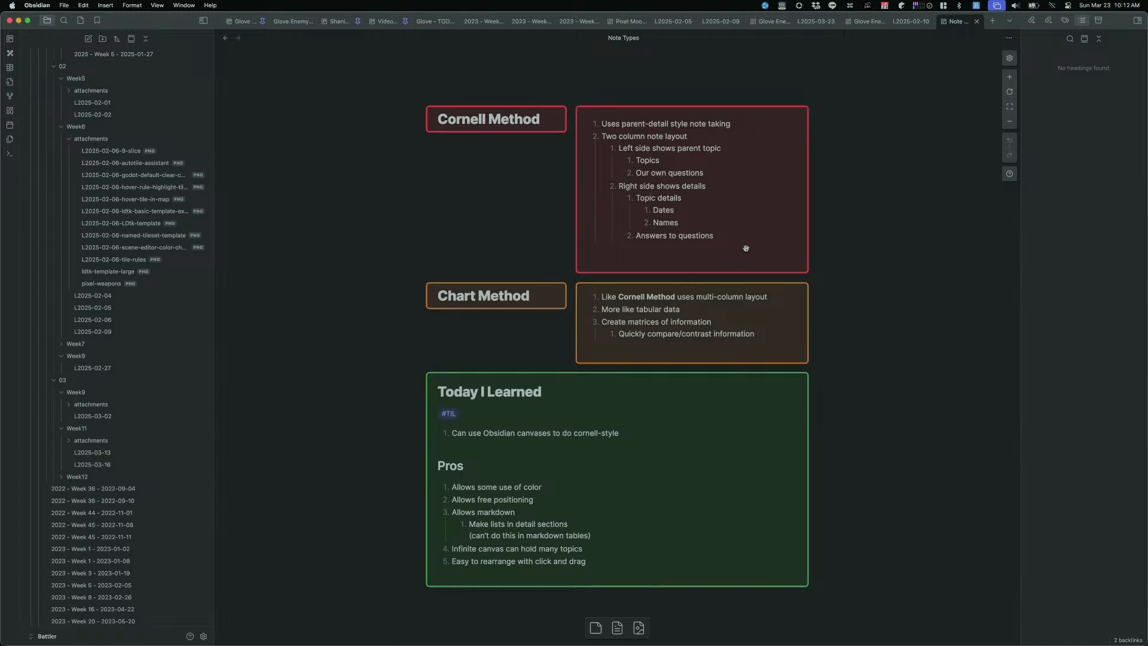
{"action": "key", "text": "super+alt+Left"}
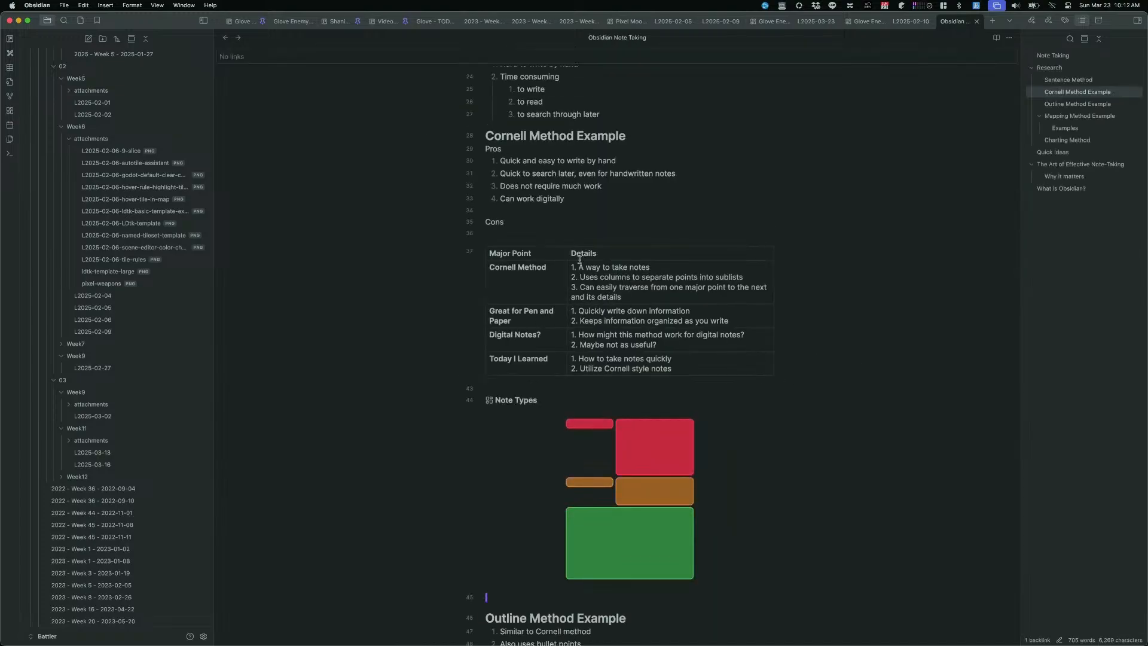
Step: Add the item "Charts can be embedded" after "Colors" in the Excalidraw list
{"action": "scroll", "coordinate": [579, 260], "scroll_direction": "down", "scroll_amount": 20}
{"action": "scroll", "coordinate": [585, 327], "scroll_direction": "down", "scroll_amount": 10}
{"action": "left_click", "coordinate": [583, 385]}
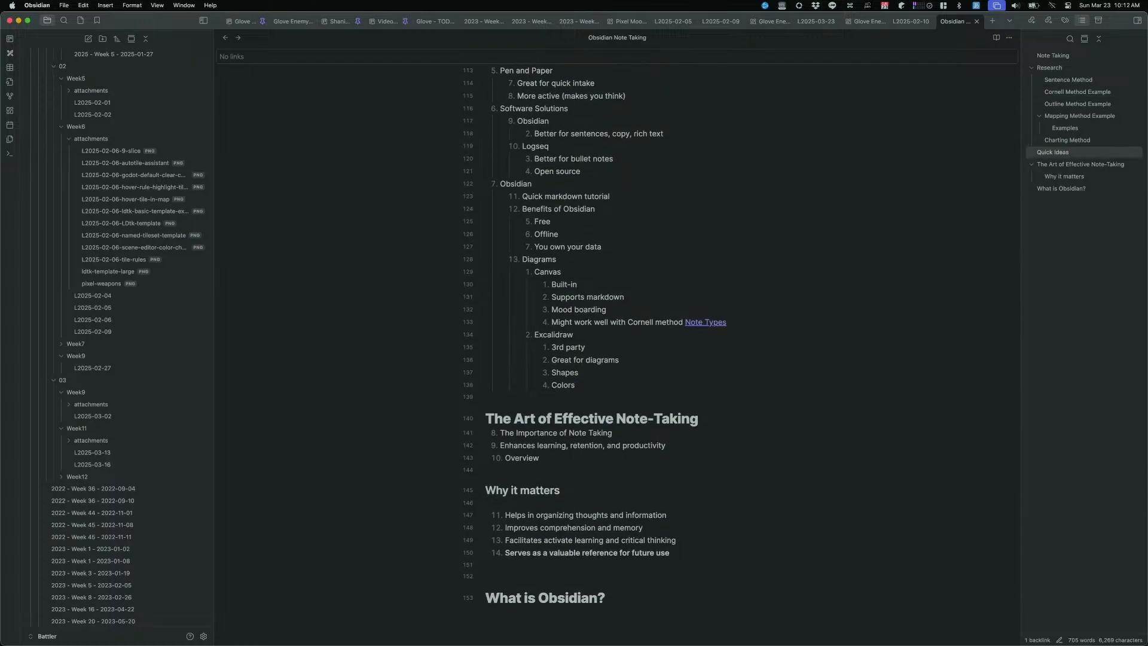
{"action": "key", "text": "Return"}
{"action": "type", "text": "Charts"}
{"action": "key", "text": "alt+BackSpace"}
{"action": "type", "text": "Charts can be embedded"}
{"action": "key", "text": "Escape"}
Step: Add the item "Code Cartography" to the Excalidraw list and nest it directly under "Great for diagrams"
{"action": "key", "text": "k"}
{"action": "key", "text": "k"}
{"action": "key", "text": "k"}
{"action": "key", "text": "j"}
{"action": "key", "text": "j"}
{"action": "key", "text": "j"}
{"action": "type", "text": "oCode Cartography"}
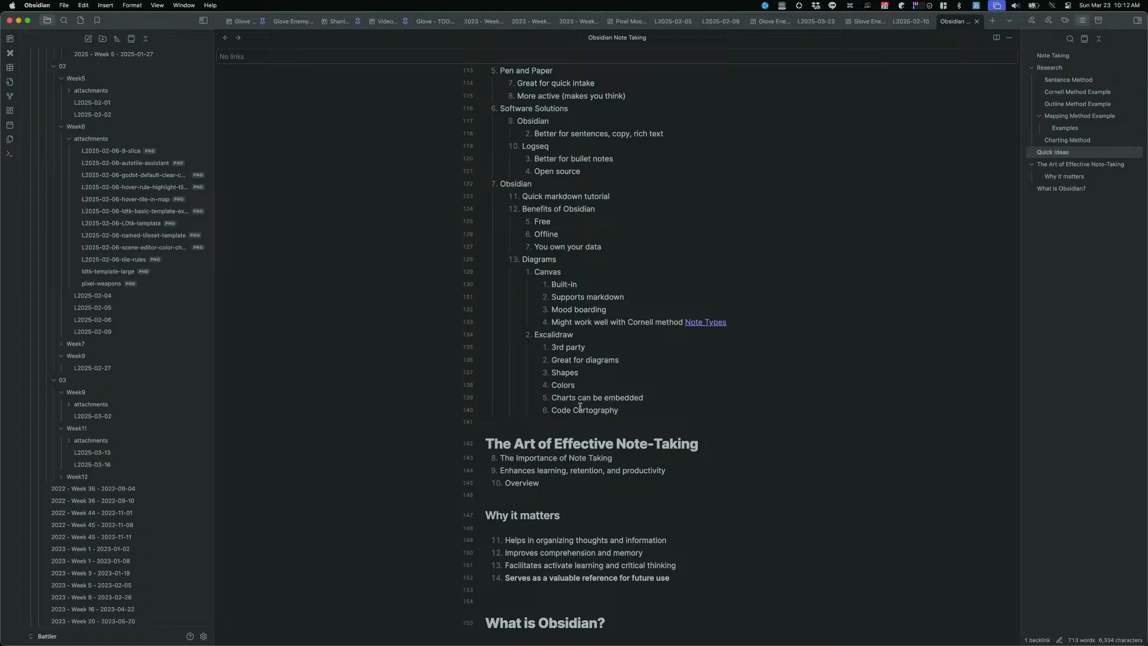
{"action": "key", "text": "d"}
{"action": "key", "text": "d"}
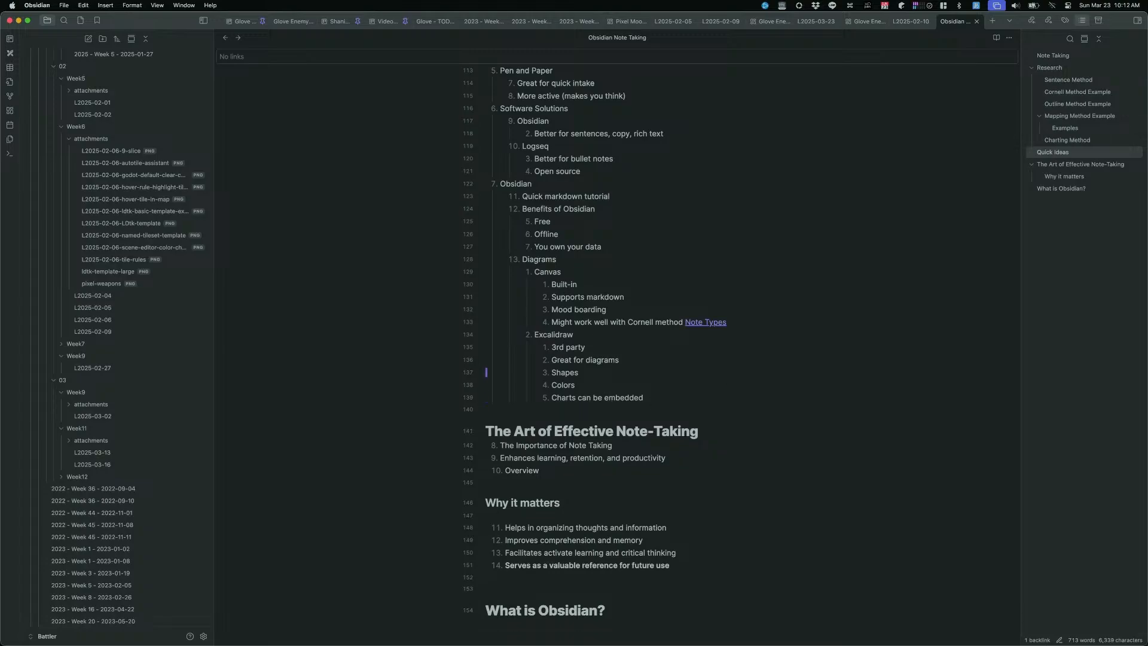
{"action": "key", "text": "p"}
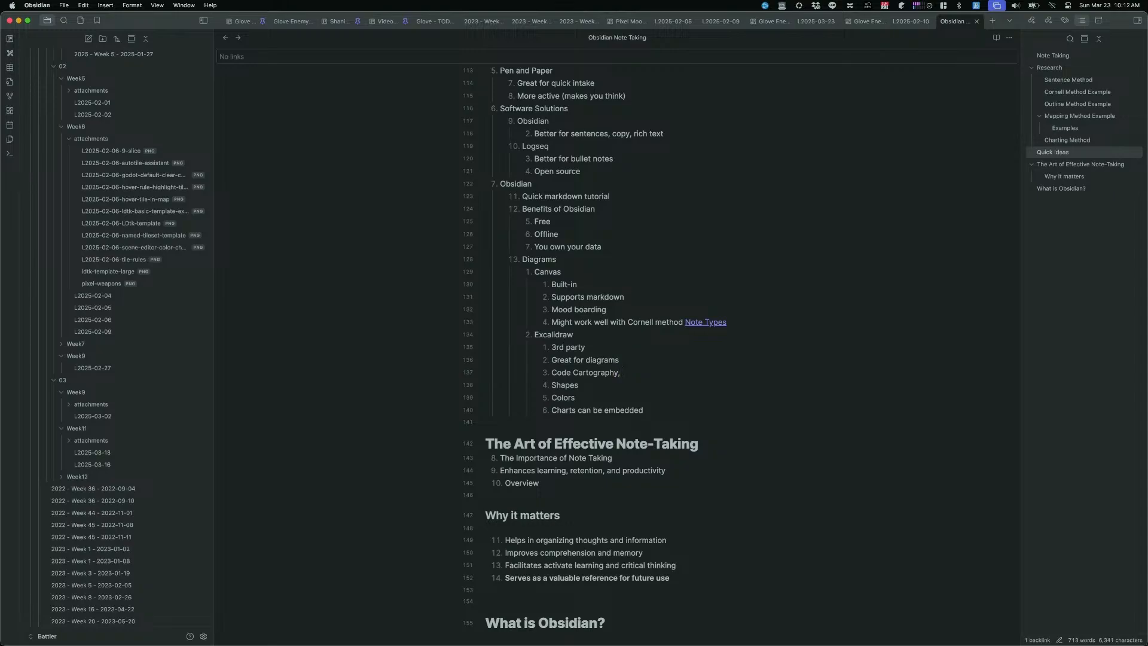
{"action": "key", "text": "j"}
{"action": "key", "text": "k"}
{"action": "key", "text": "greater"}
{"action": "key", "text": "greater"}
Step: Add the sub-items "Trace charts" and "Class diagrams/hierarchies" under "Code Cartography"
{"action": "type", "text": "o"}
{"action": "type", "text": "trace"}
{"action": "key", "text": "alt+BackSpace"}
{"action": "key", "text": "alt+BackSpace"}
{"action": "type", "text": "Trace charts"}
{"action": "key", "text": "Return"}
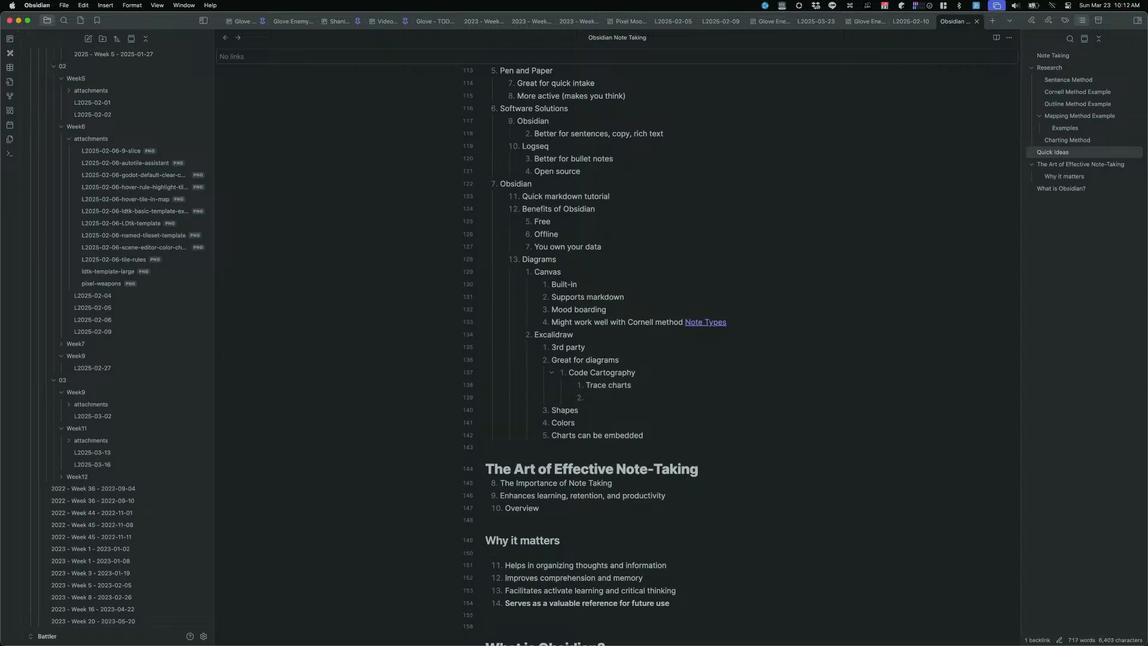
{"action": "type", "text": "Class diagrams/hierarchies"}
Step: Look through the note's Quick Ideas outline and the Mapping Method examples
{"action": "scroll", "coordinate": [604, 352], "scroll_direction": "down", "scroll_amount": 5}
{"action": "scroll", "coordinate": [605, 353], "scroll_direction": "up", "scroll_amount": 14}
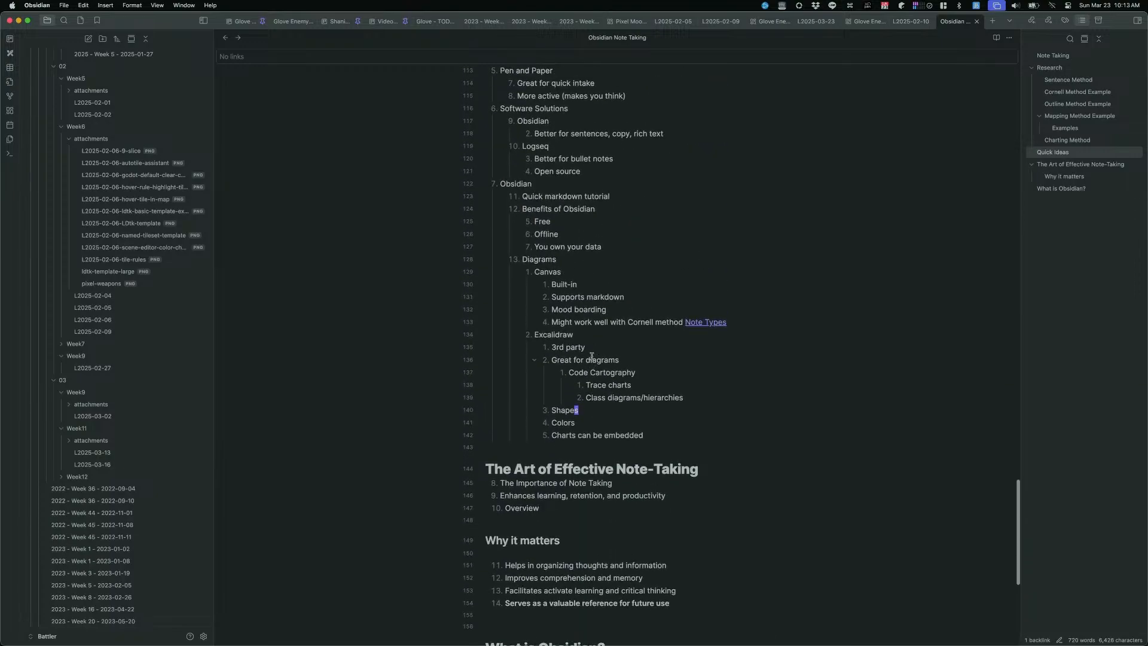
{"action": "scroll", "coordinate": [594, 292], "scroll_direction": "down", "scroll_amount": 5}
{"action": "scroll", "coordinate": [595, 287], "scroll_direction": "down", "scroll_amount": 6}
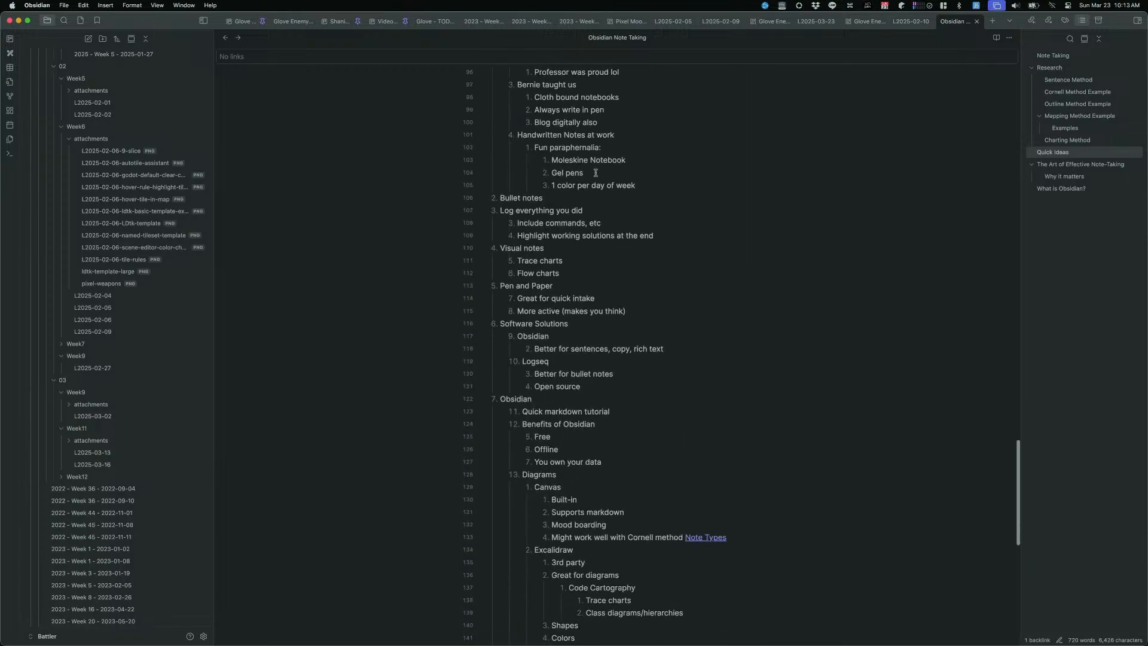
{"action": "scroll", "coordinate": [599, 255], "scroll_direction": "up", "scroll_amount": 6}
{"action": "scroll", "coordinate": [598, 255], "scroll_direction": "up", "scroll_amount": 10}
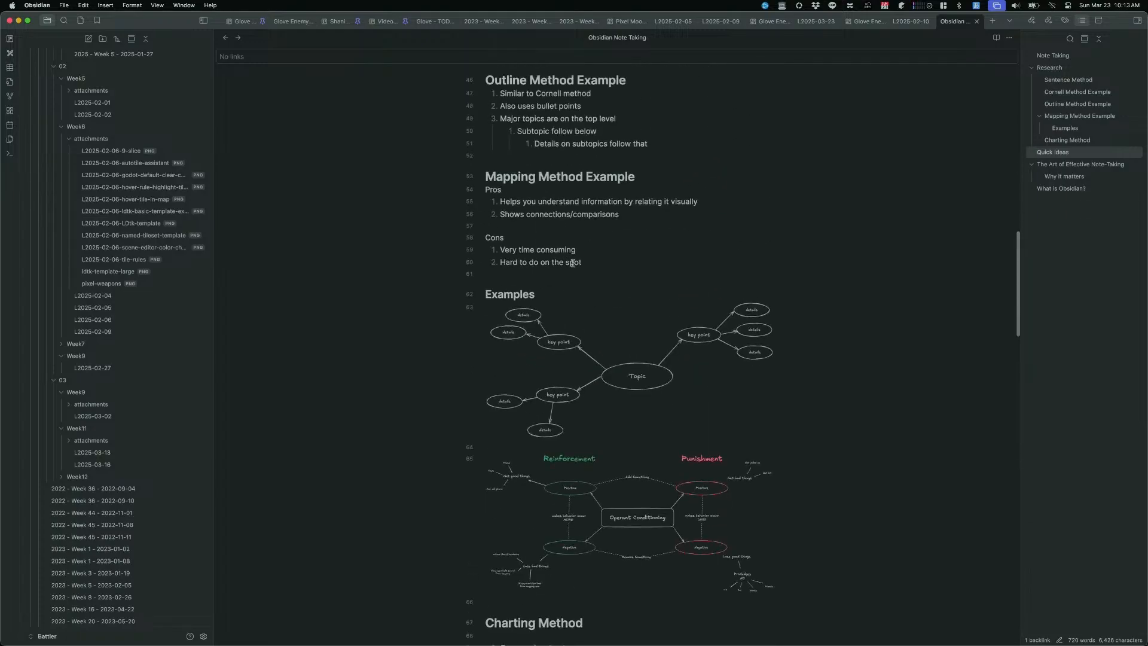
{"action": "scroll", "coordinate": [574, 260], "scroll_direction": "down", "scroll_amount": 10}
{"action": "scroll", "coordinate": [590, 263], "scroll_direction": "down", "scroll_amount": 8}
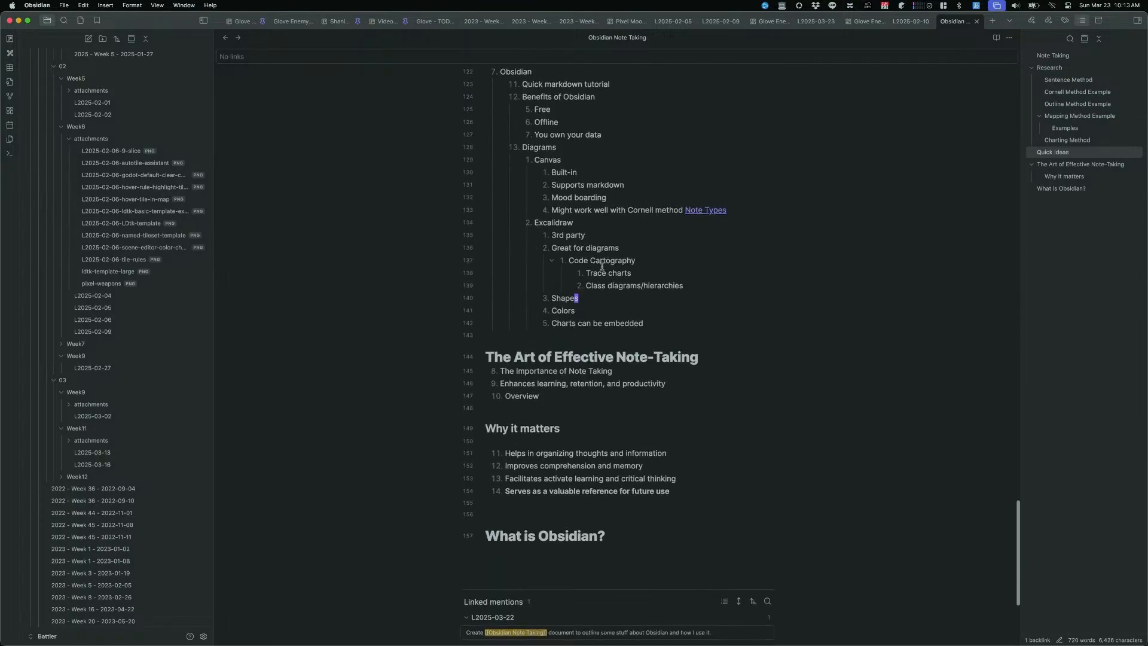
Step: Add the item "Can be embedded, but you have" after "You own your data" in the Benefits of Obsidian list
{"action": "scroll", "coordinate": [646, 278], "scroll_direction": "up", "scroll_amount": 5}
{"action": "scroll", "coordinate": [585, 280], "scroll_direction": "up", "scroll_amount": 2}
{"action": "left_click", "coordinate": [620, 299]}
{"action": "key", "text": "Return"}
{"action": "type", "text": "Can be embededed, but"}
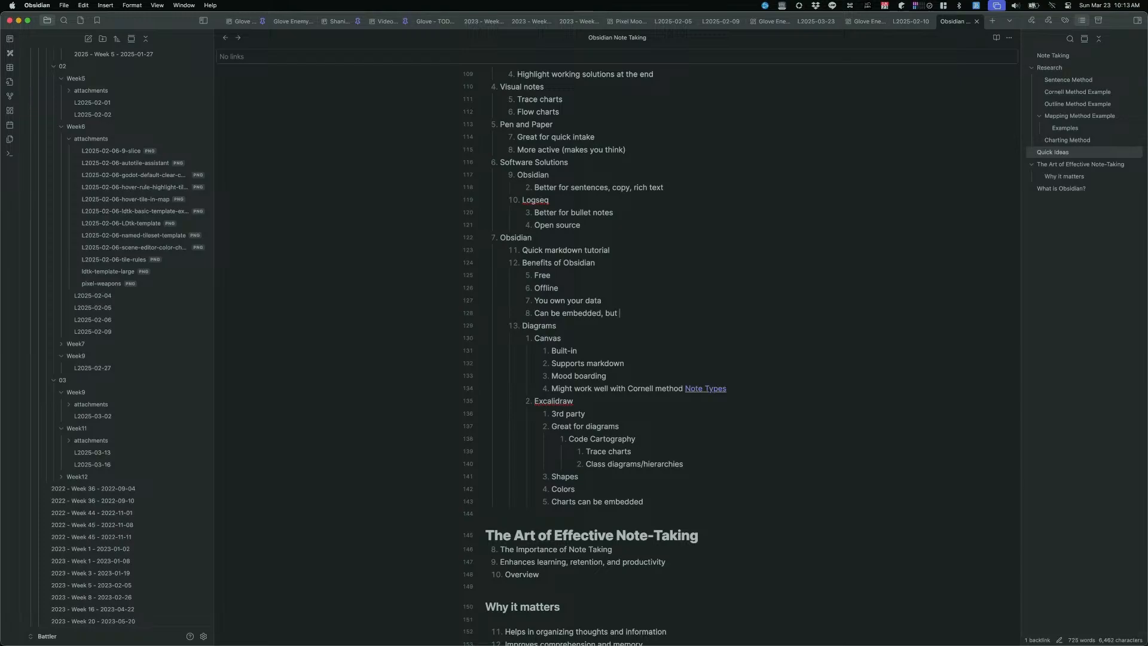
{"action": "type", "text": " you have"}
Step: Move the "Can be embedded, but you have" line to directly below the Note Types item of the Canvas list, without a blank item between
{"action": "key", "text": "d"}
{"action": "key", "text": "d"}
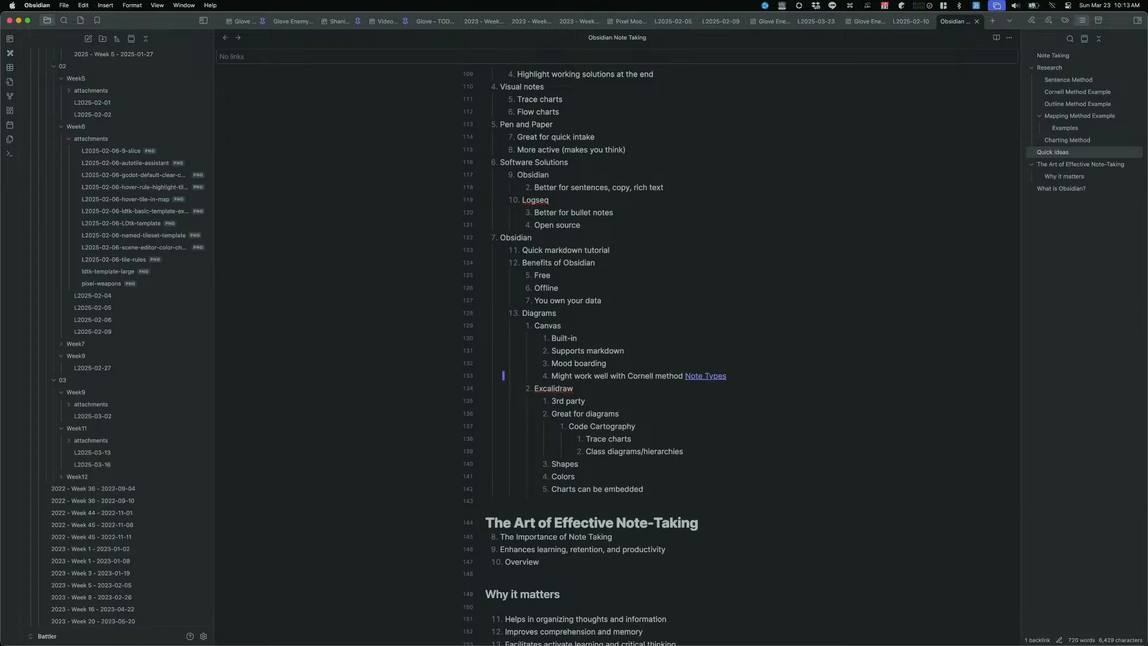
{"action": "key", "text": "shift+a"}
{"action": "key", "text": "Return"}
{"action": "key", "text": "Escape"}
{"action": "key", "text": "p"}
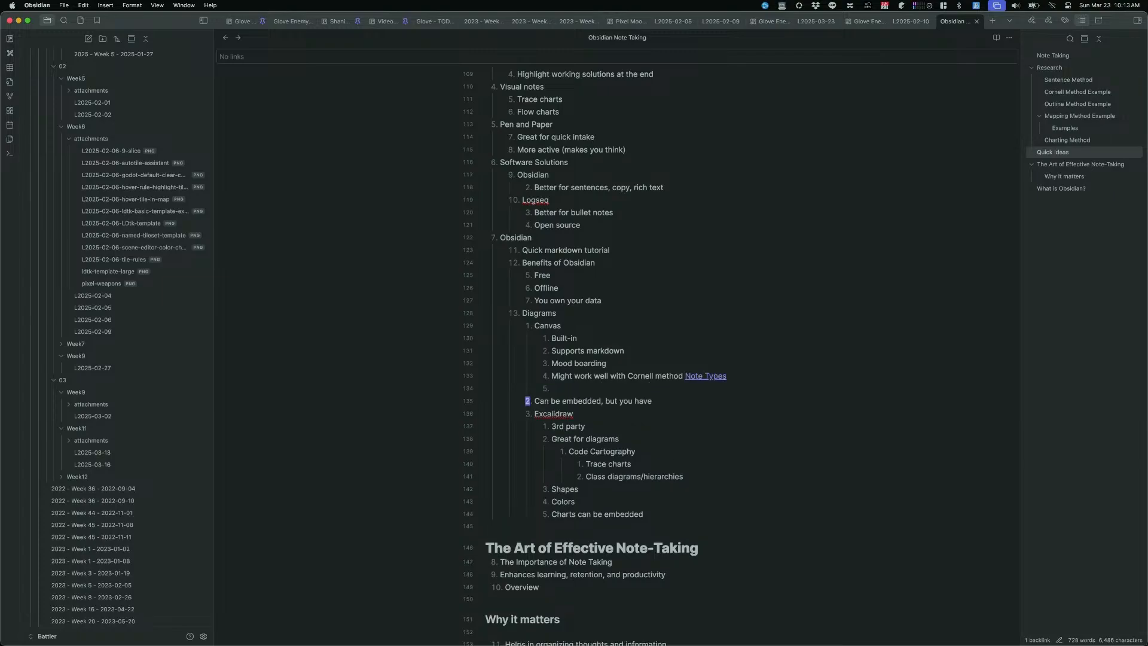
{"action": "key", "text": "d"}
{"action": "key", "text": "d"}
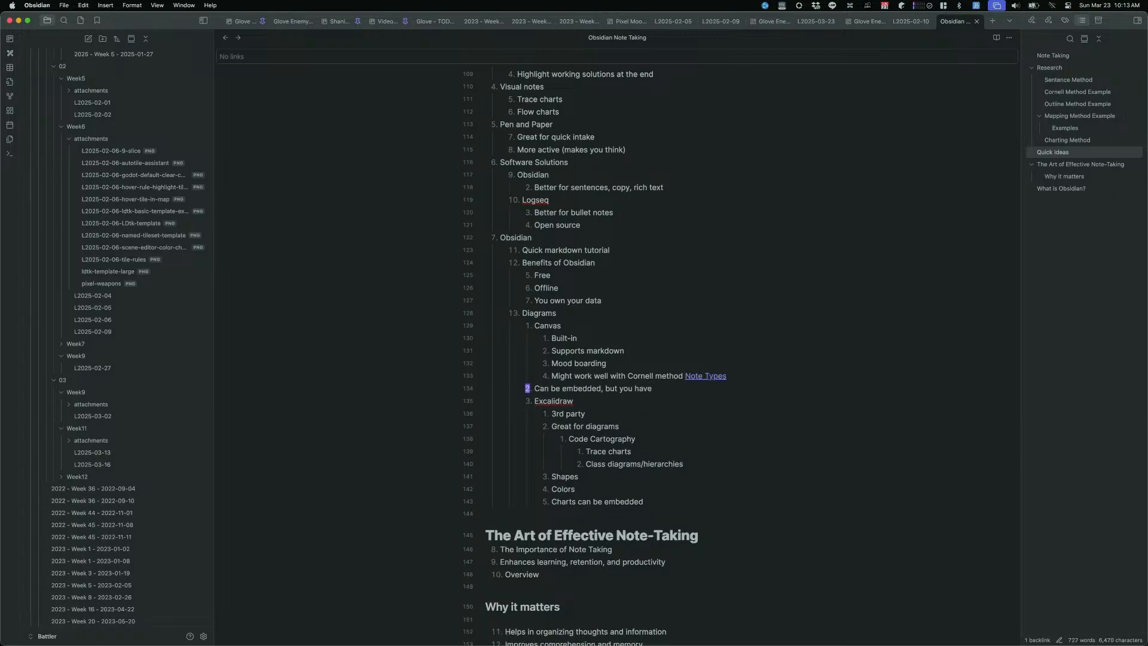
Step: Indent the moved line into the Canvas list and shorten it to "Can be embedded"
{"action": "key", "text": "shift+a"}
{"action": "key", "text": "Tab"}
{"action": "key", "text": "BackSpace"}
{"action": "key", "text": "BackSpace"}
{"action": "key", "text": "BackSpace"}
{"action": "key", "text": "BackSpace"}
{"action": "key", "text": "BackSpace"}
{"action": "key", "text": "BackSpace"}
{"action": "key", "text": "BackSpace"}
{"action": "key", "text": "BackSpace"}
{"action": "key", "text": "BackSpace"}
{"action": "key", "text": "BackSpace"}
{"action": "key", "text": "BackSpace"}
{"action": "key", "text": "BackSpace"}
{"action": "key", "text": "BackSpace"}
{"action": "key", "text": "BackSpace"}
{"action": "key", "text": "BackSpace"}
{"action": "key", "text": "BackSpace"}
Step: Add the sub-item "You have to open to see details" under "Can be embedded" in the Canvas list
{"action": "key", "text": "Return"}
{"action": "key", "text": "Tab"}
{"action": "type", "text": "you"}
{"action": "key", "text": "BackSpace"}
{"action": "key", "text": "BackSpace"}
{"action": "key", "text": "BackSpace"}
{"action": "type", "text": "You have to open to see details"}
{"action": "key", "text": "Down"}
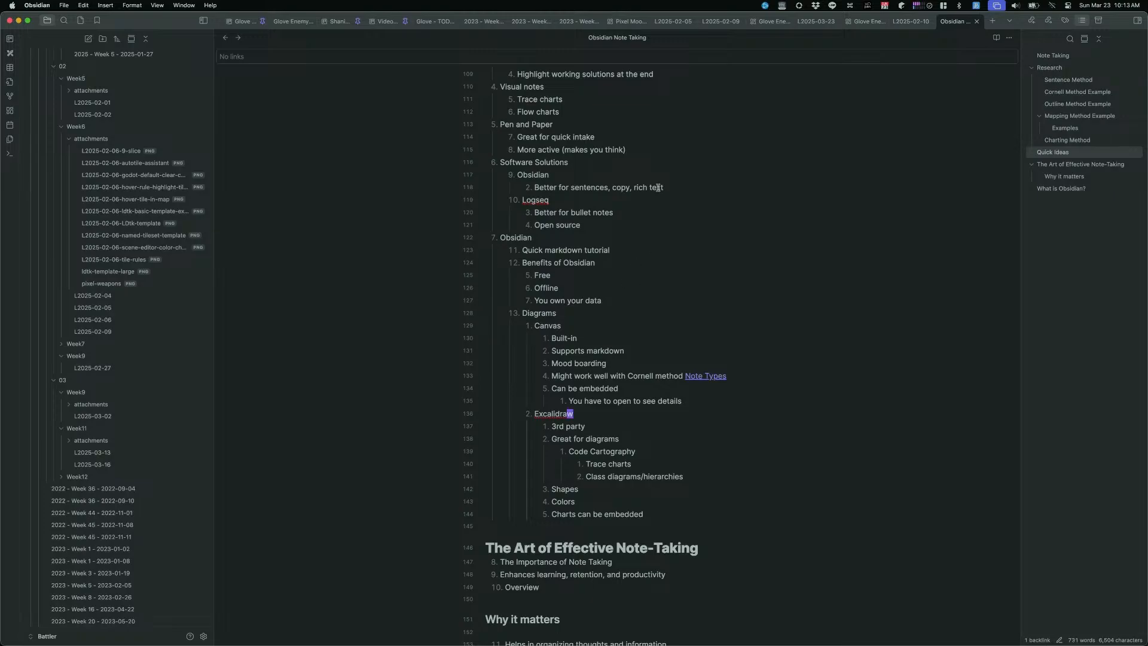
Step: Open the Note Types canvas from its embed in the Cornell Method Example section
{"action": "scroll", "coordinate": [628, 206], "scroll_direction": "up", "scroll_amount": 3}
{"action": "scroll", "coordinate": [628, 206], "scroll_direction": "up", "scroll_amount": 15}
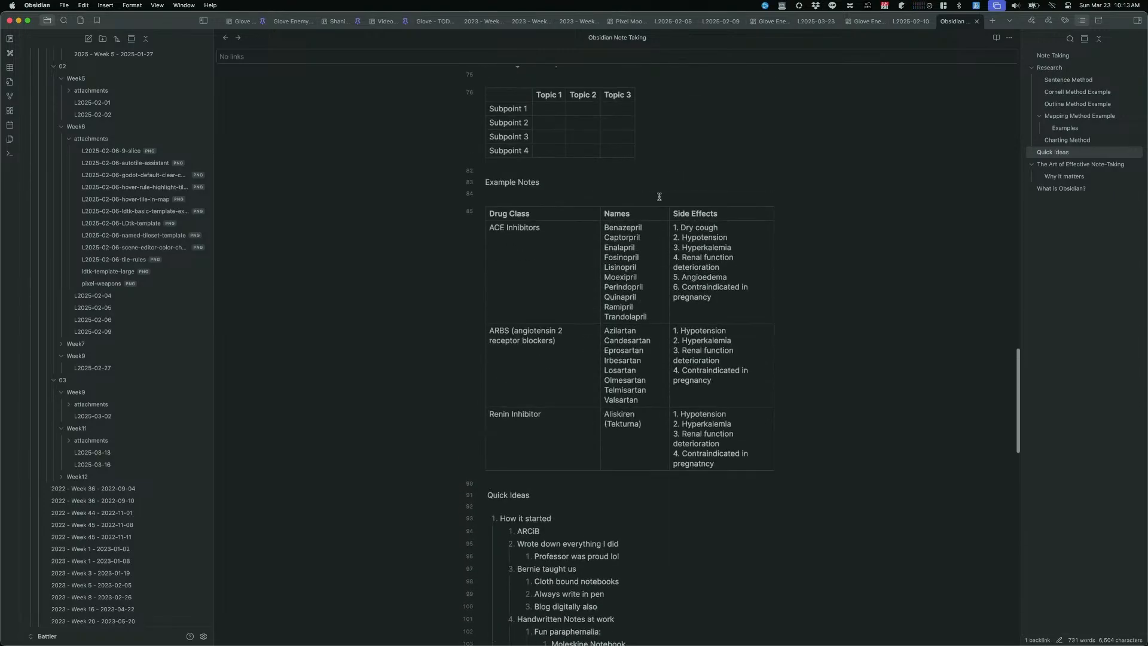
{"action": "scroll", "coordinate": [656, 190], "scroll_direction": "up", "scroll_amount": 10}
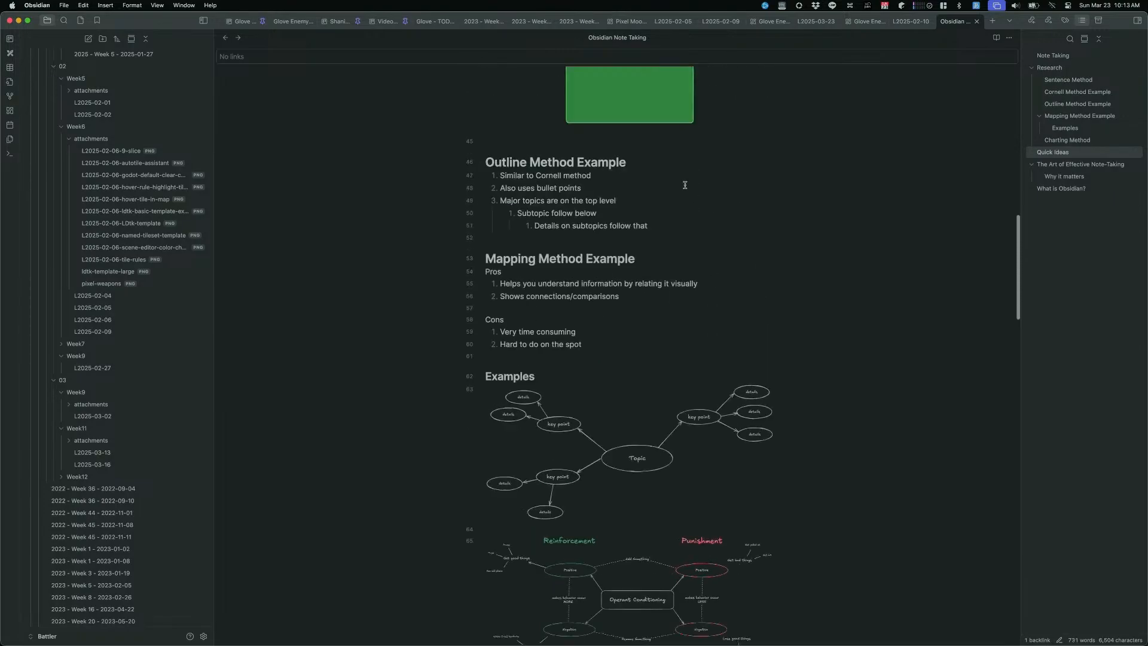
{"action": "scroll", "coordinate": [658, 201], "scroll_direction": "up", "scroll_amount": 2}
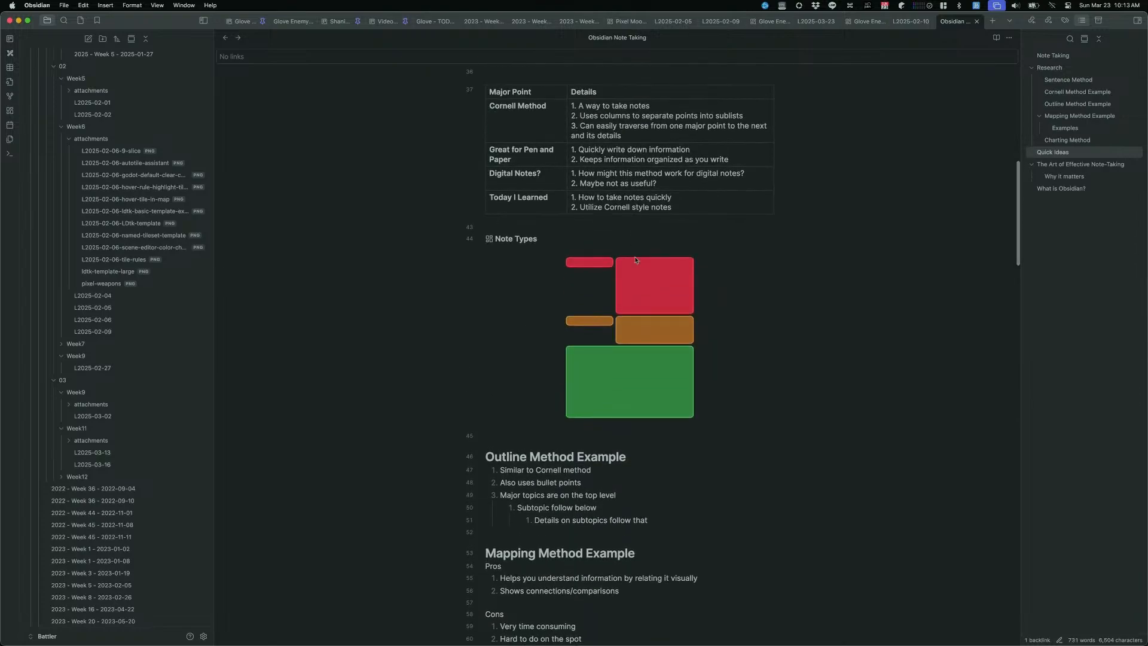
{"action": "scroll", "coordinate": [628, 266], "scroll_direction": "up", "scroll_amount": 2}
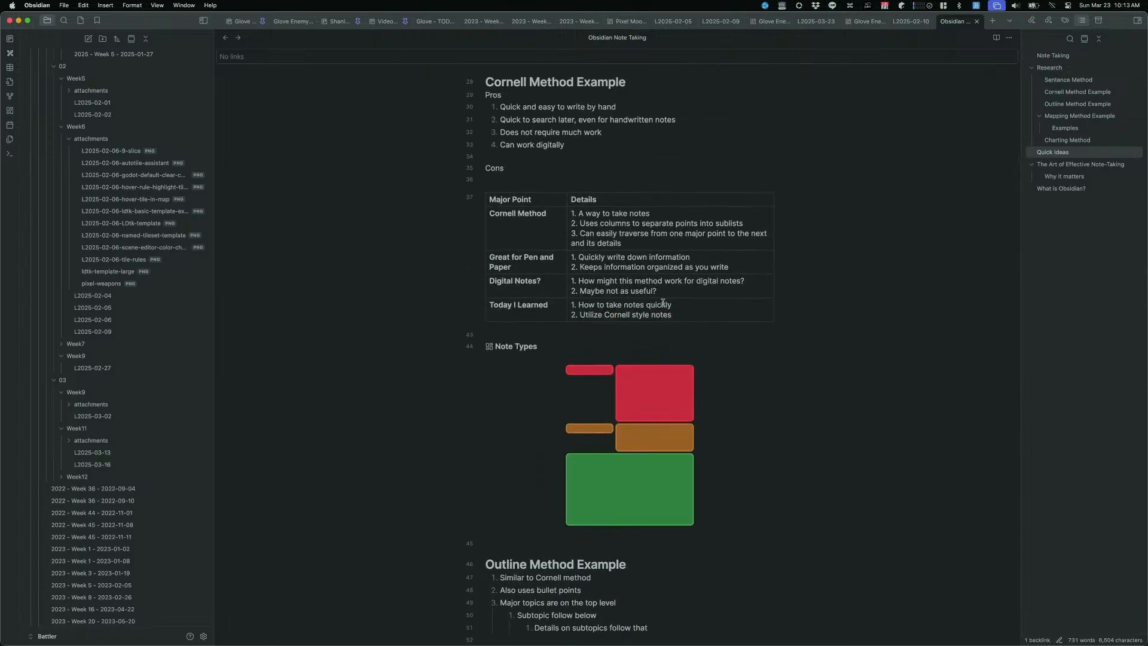
{"action": "left_click", "coordinate": [645, 396]}
Step: Stretch the Cornell Method and Chart Method title cards downward to match the heights of their neighbouring detail cards
{"action": "left_click", "coordinate": [496, 110]}
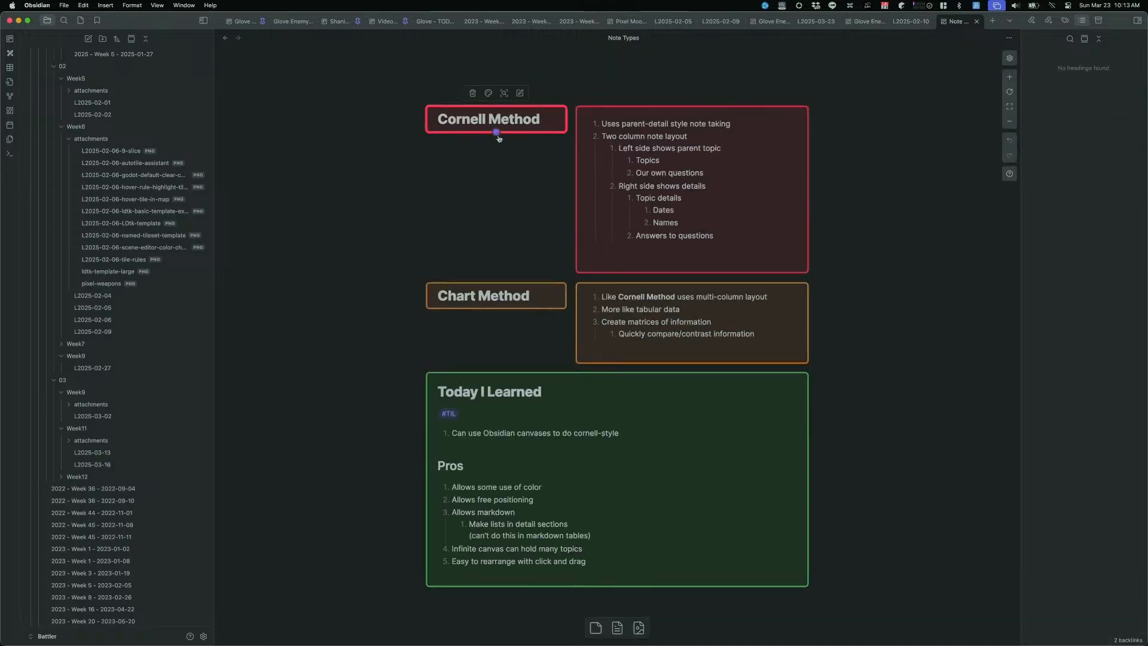
{"action": "left_click_drag", "start_coordinate": [514, 133], "coordinate": [520, 272]}
{"action": "left_click", "coordinate": [547, 309]}
{"action": "left_click_drag", "start_coordinate": [547, 309], "coordinate": [547, 363]}
{"action": "left_click", "coordinate": [847, 311]}
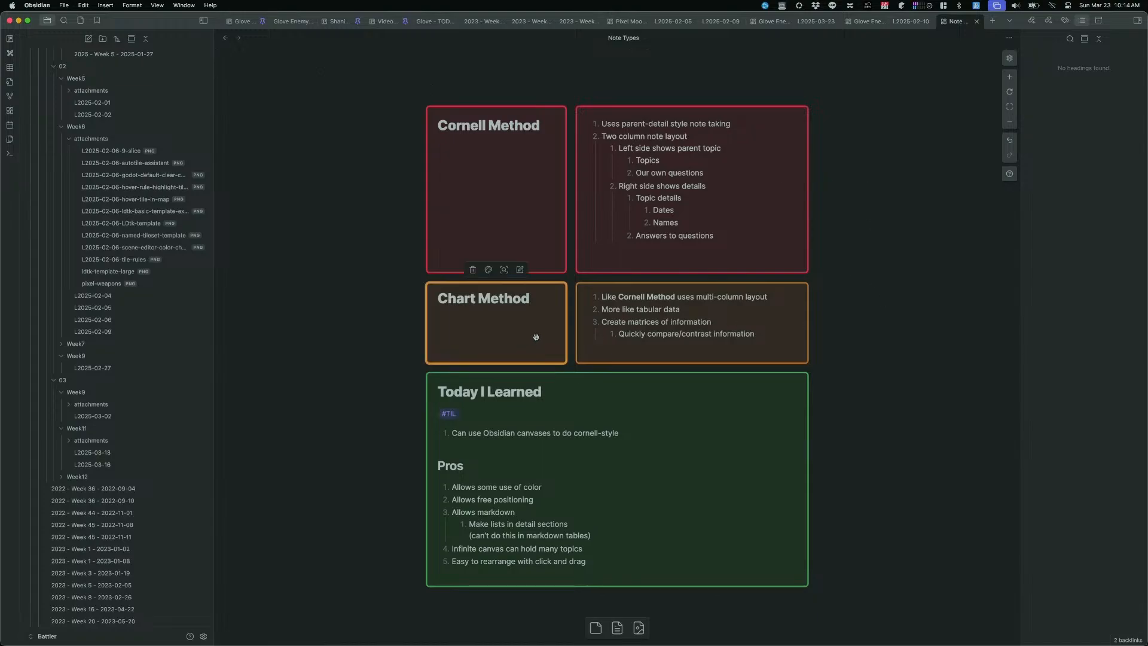
Step: Go back to the note to check the canvas embed with the taller title cards, and reopen the canvas
{"action": "scroll", "coordinate": [910, 277], "scroll_direction": "down", "scroll_amount": 2}
{"action": "scroll", "coordinate": [910, 277], "scroll_direction": "up", "scroll_amount": 2}
{"action": "key", "text": "super+alt+Left"}
{"action": "left_click", "coordinate": [679, 421]}
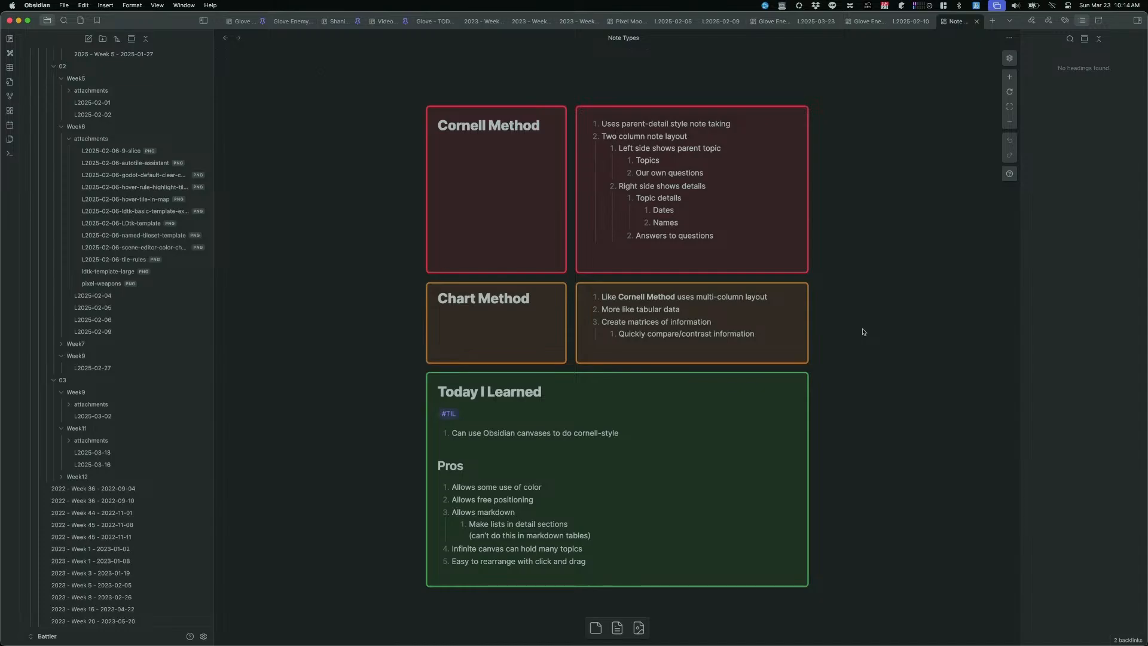
Step: Shrink the Cornell Method and Chart Method title cards back down to fit only their headings
{"action": "left_click", "coordinate": [528, 274]}
{"action": "left_click_drag", "start_coordinate": [530, 273], "coordinate": [540, 139]}
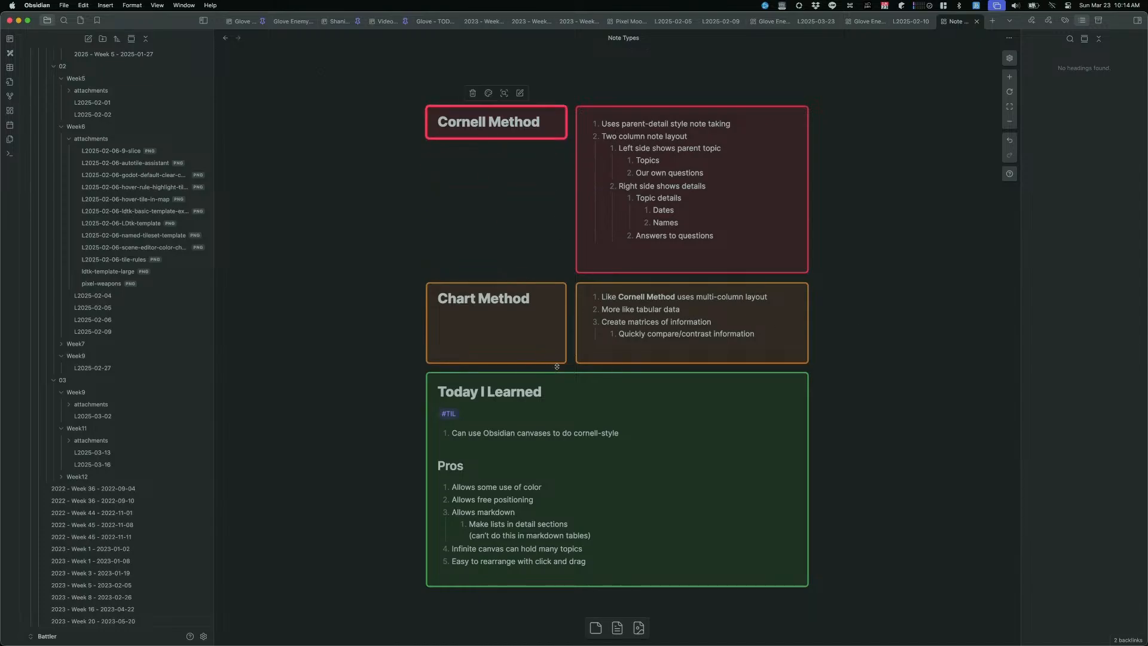
{"action": "left_click_drag", "start_coordinate": [557, 365], "coordinate": [549, 311]}
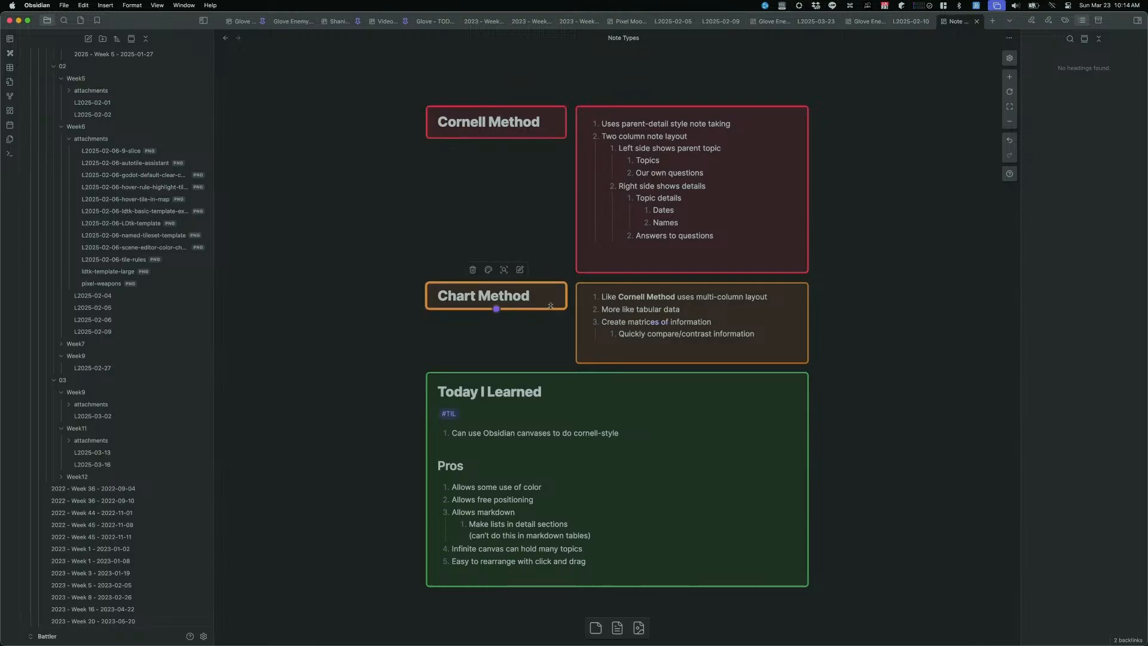
{"action": "left_click", "coordinate": [550, 133]}
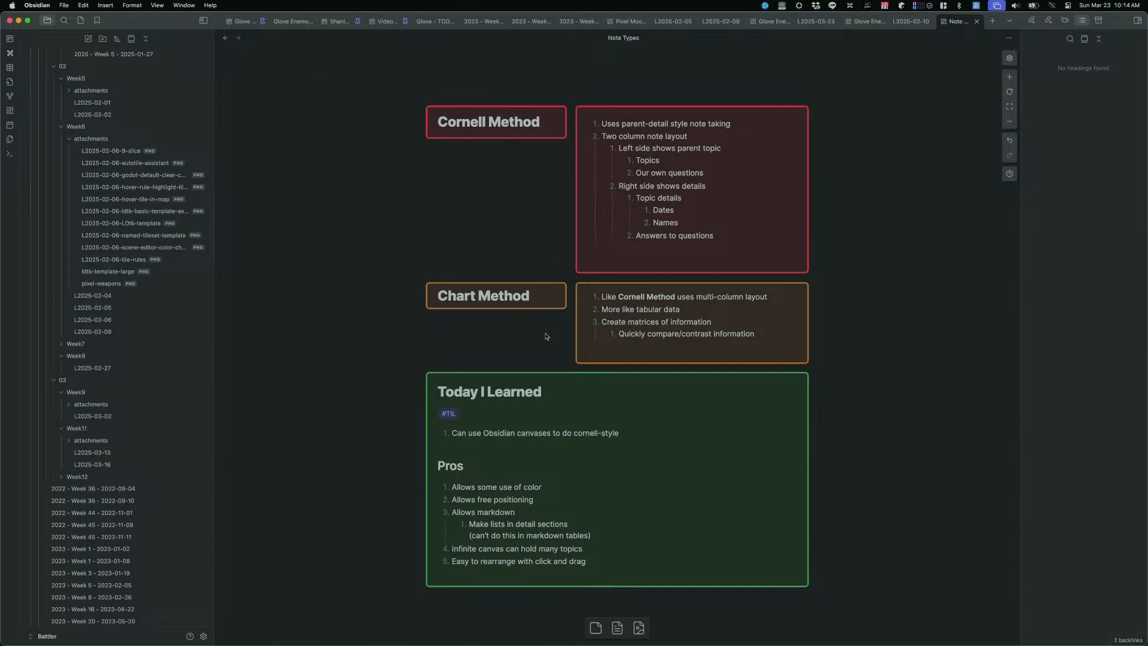
Step: Shrink the Cornell Method title card to the Chart Method card's height and place both cards back beside their detail cards
{"action": "left_click_drag", "start_coordinate": [553, 310], "coordinate": [403, 126]}
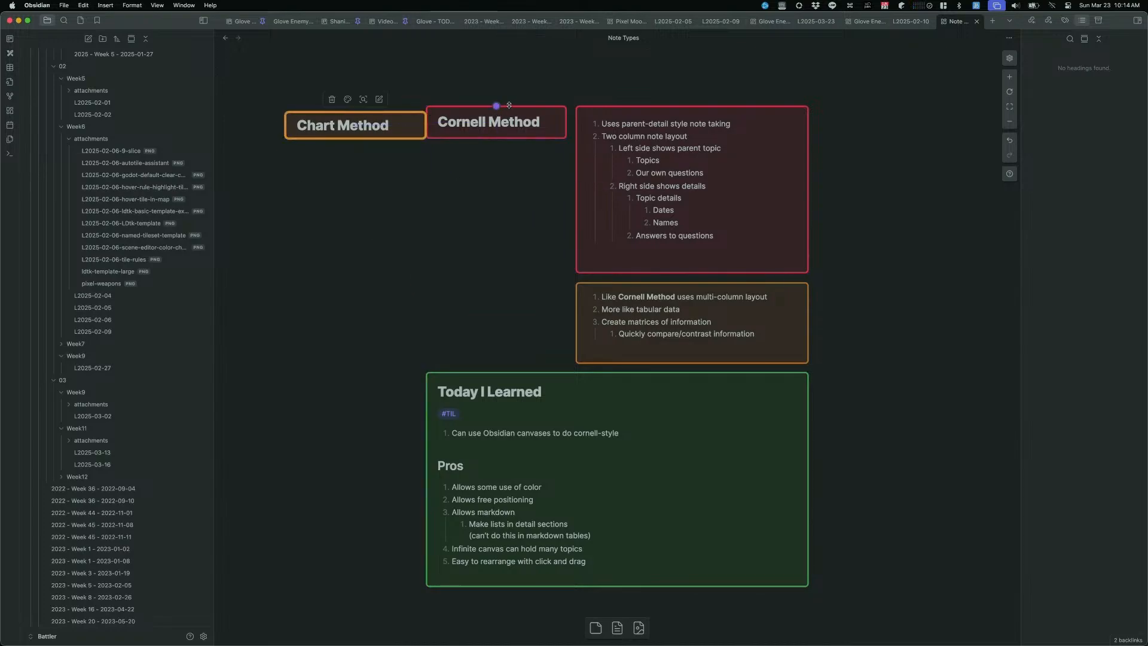
{"action": "left_click_drag", "start_coordinate": [509, 105], "coordinate": [509, 112]}
{"action": "left_click_drag", "start_coordinate": [413, 127], "coordinate": [554, 298]}
{"action": "left_click", "coordinate": [840, 278]}
{"action": "left_click_drag", "start_coordinate": [548, 125], "coordinate": [549, 120]}
{"action": "left_click", "coordinate": [880, 233]}
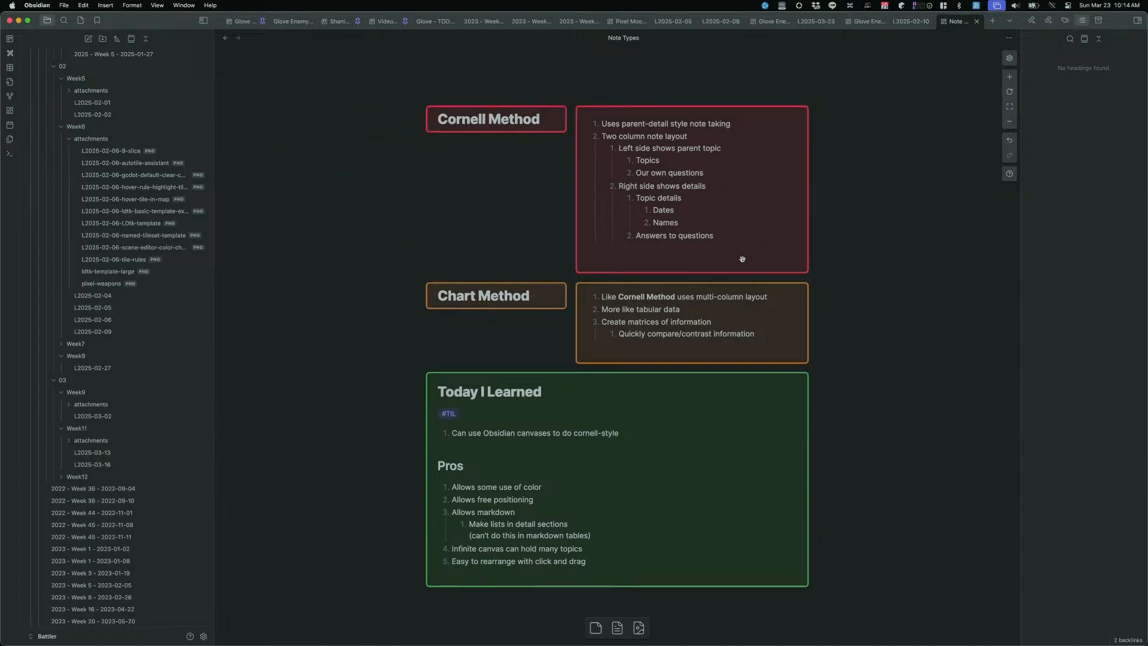
Step: Return to the Obsidian Note Taking note and review it from the Cornell Method Example section to its end
{"action": "key", "text": "super+alt+Left"}
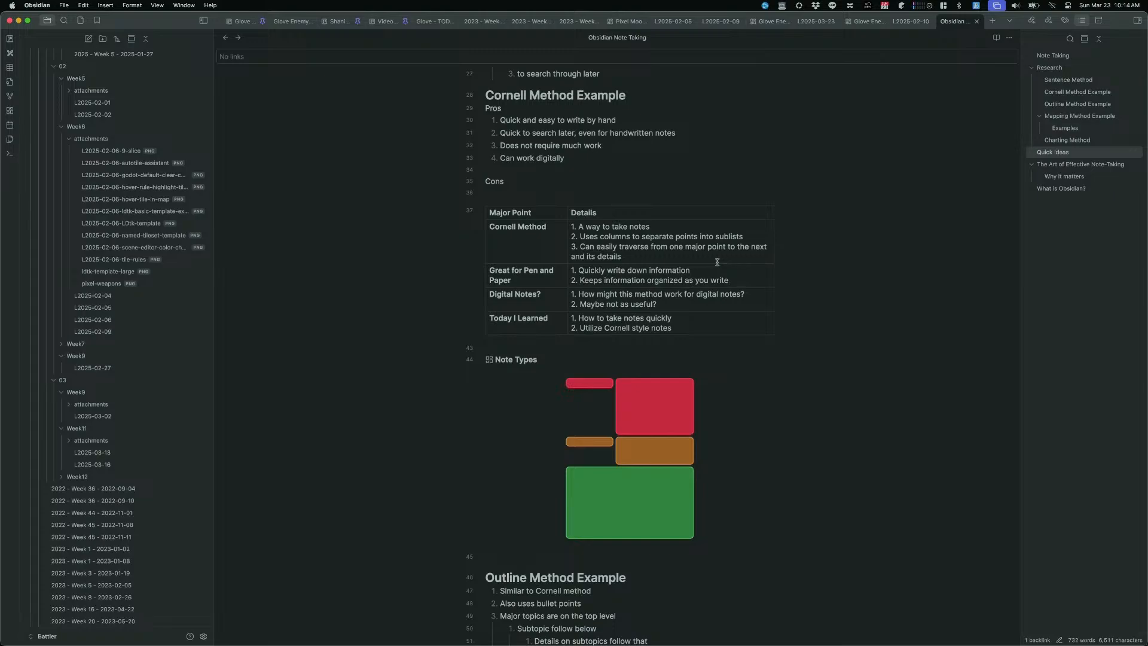
{"action": "scroll", "coordinate": [589, 225], "scroll_direction": "down", "scroll_amount": 9}
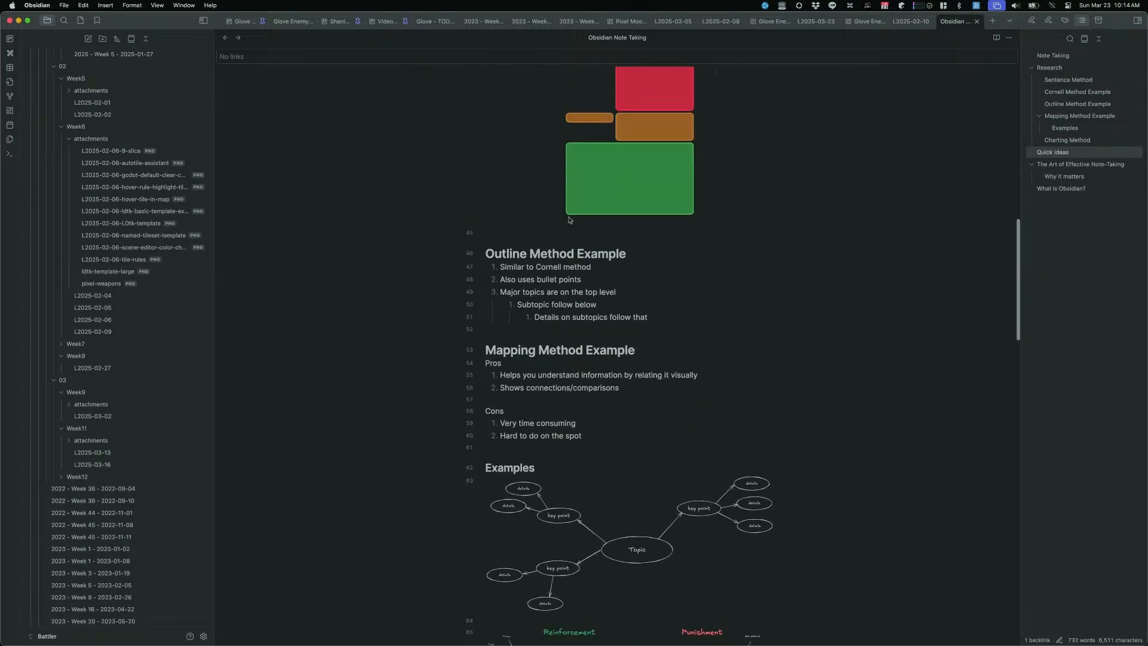
{"action": "scroll", "coordinate": [658, 251], "scroll_direction": "down", "scroll_amount": 5}
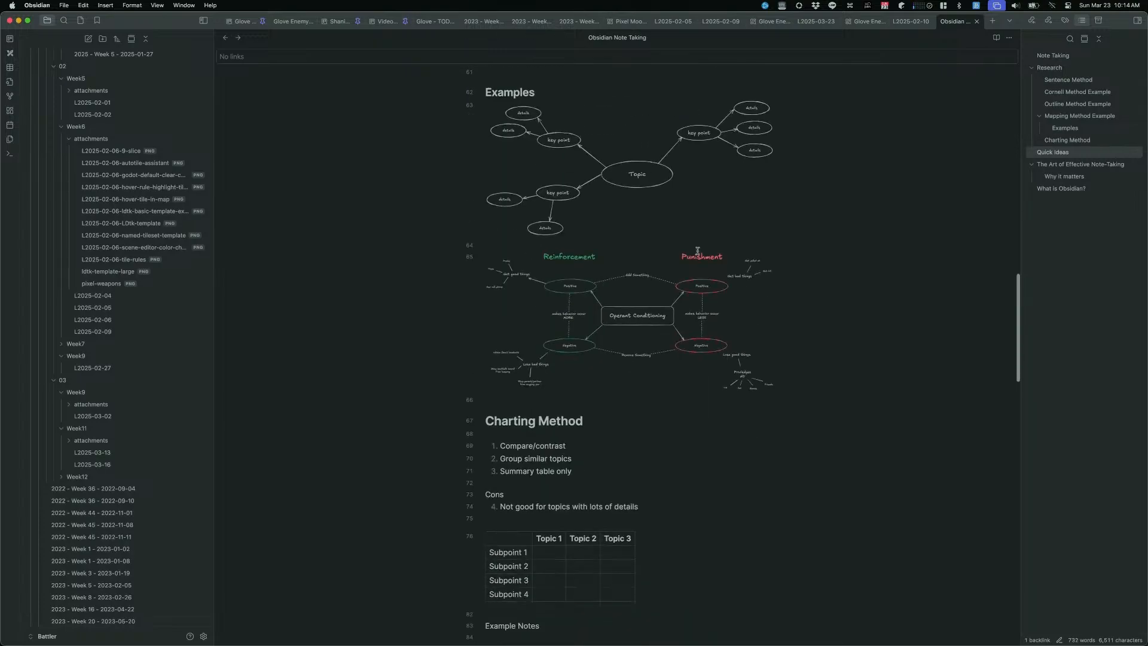
{"action": "scroll", "coordinate": [697, 256], "scroll_direction": "down", "scroll_amount": 20}
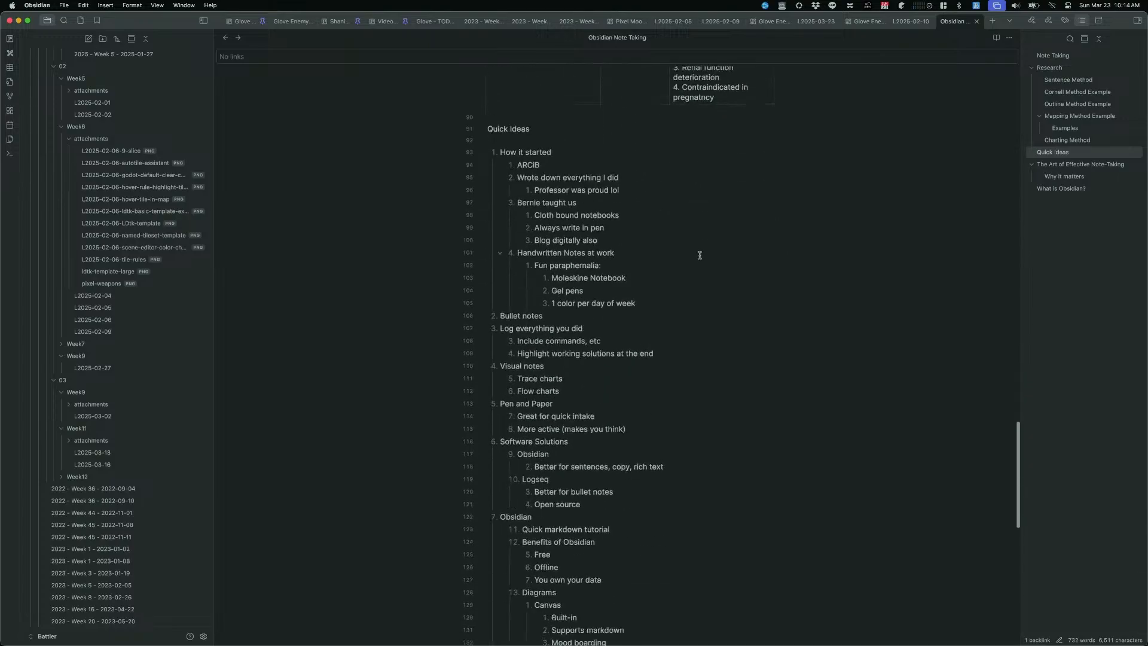
{"action": "scroll", "coordinate": [691, 244], "scroll_direction": "down", "scroll_amount": 6}
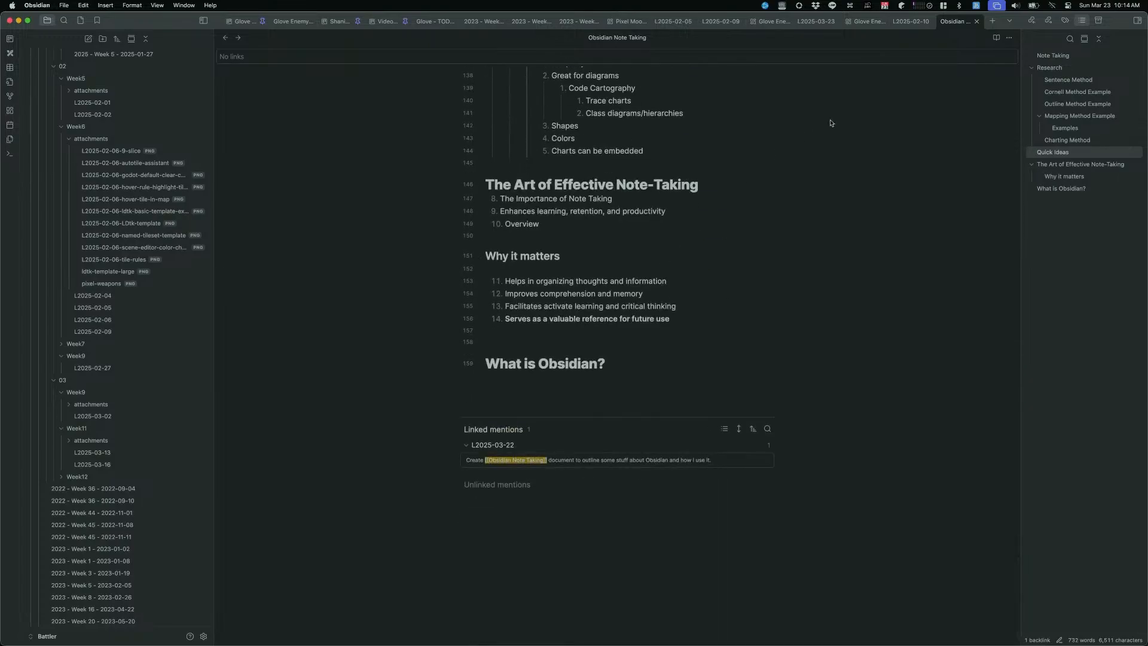
Step: Open the L2025-03-23 daily note and delete one blank line above the "Where to place each enemy?" heading
{"action": "left_click", "coordinate": [909, 22]}
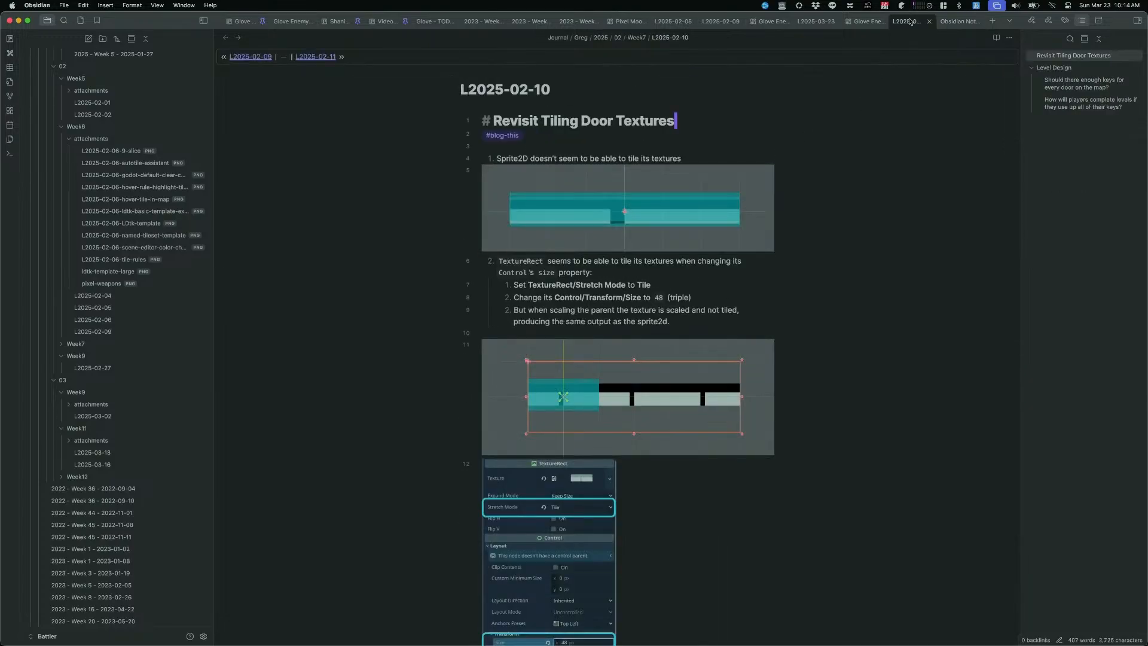
{"action": "left_click", "coordinate": [953, 21]}
{"action": "left_click", "coordinate": [10, 127]}
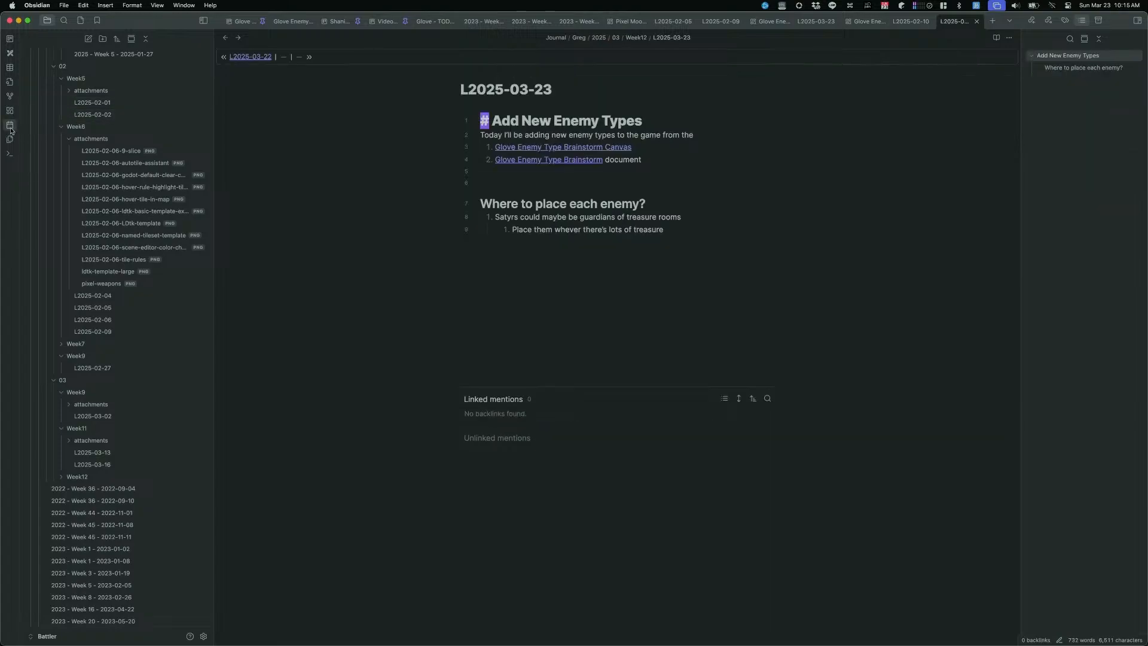
{"action": "left_click", "coordinate": [682, 221]}
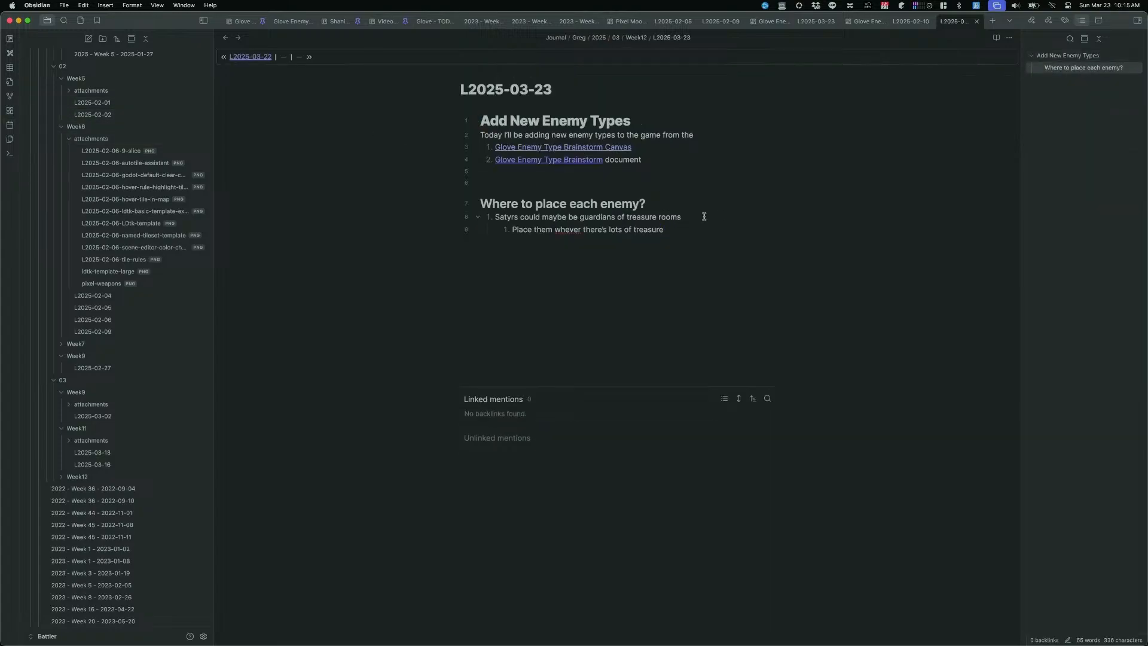
{"action": "left_click", "coordinate": [615, 172]}
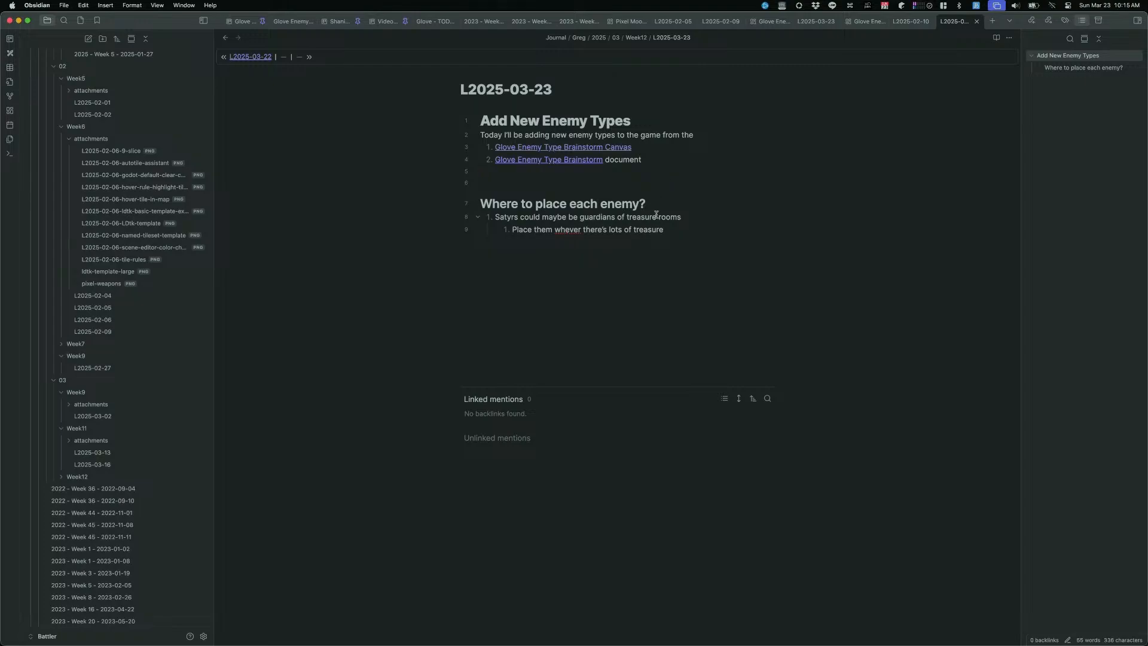
{"action": "key", "text": "Delete"}
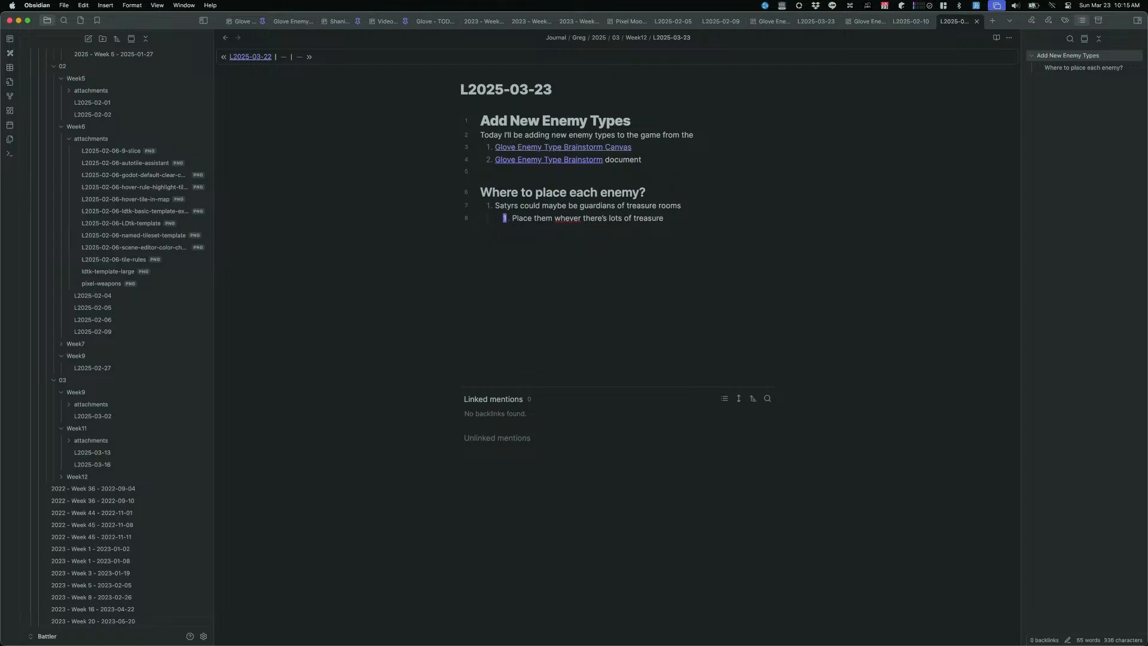
{"action": "type", "text": "2."}
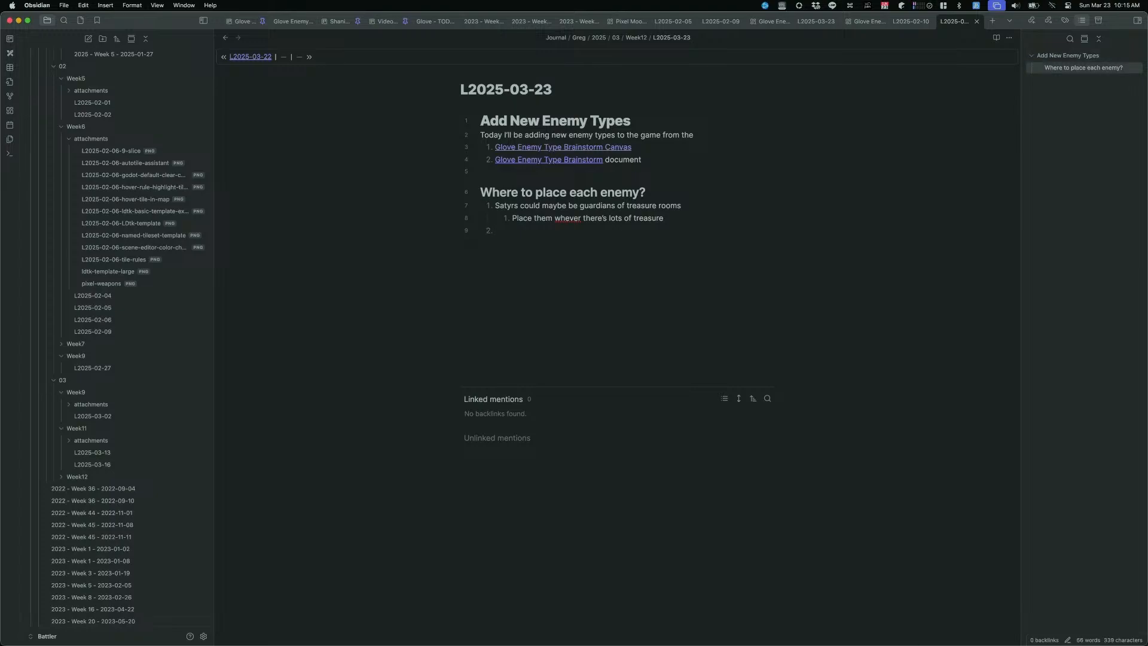
{"action": "key", "text": "BackSpace"}
{"action": "key", "text": "Return"}
{"action": "key", "text": "BackSpace"}
{"action": "key", "text": "BackSpace"}
Step: Add a third list item under Add New Enemy Types reading "Replaced match statements with dictionaries:"
{"action": "key", "text": "Up"}
{"action": "key", "text": "Up"}
{"action": "key", "text": "Up"}
{"action": "key", "text": "Up"}
{"action": "key", "text": "Return"}
{"action": "type", "text": "Replace"}
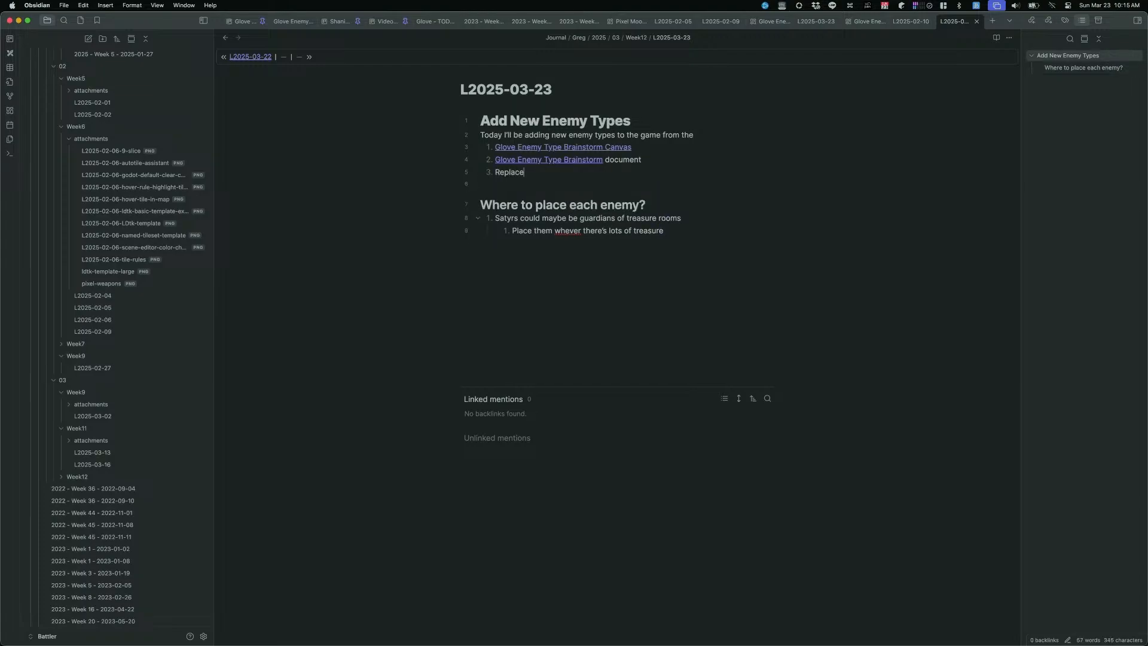
{"action": "type", "text": "d match statements with dictionaries:"}
Step: Insert a gdscript code block with an empty line inside it below the new list item
{"action": "key", "text": "Return"}
{"action": "key", "text": "Return"}
{"action": "type", "text": "```swif"}
{"action": "type", "text": "t"}
{"action": "key", "text": "BackSpace"}
{"action": "key", "text": "BackSpace"}
{"action": "key", "text": "BackSpace"}
{"action": "key", "text": "BackSpace"}
{"action": "key", "text": "BackSpace"}
{"action": "type", "text": "gdscript"}
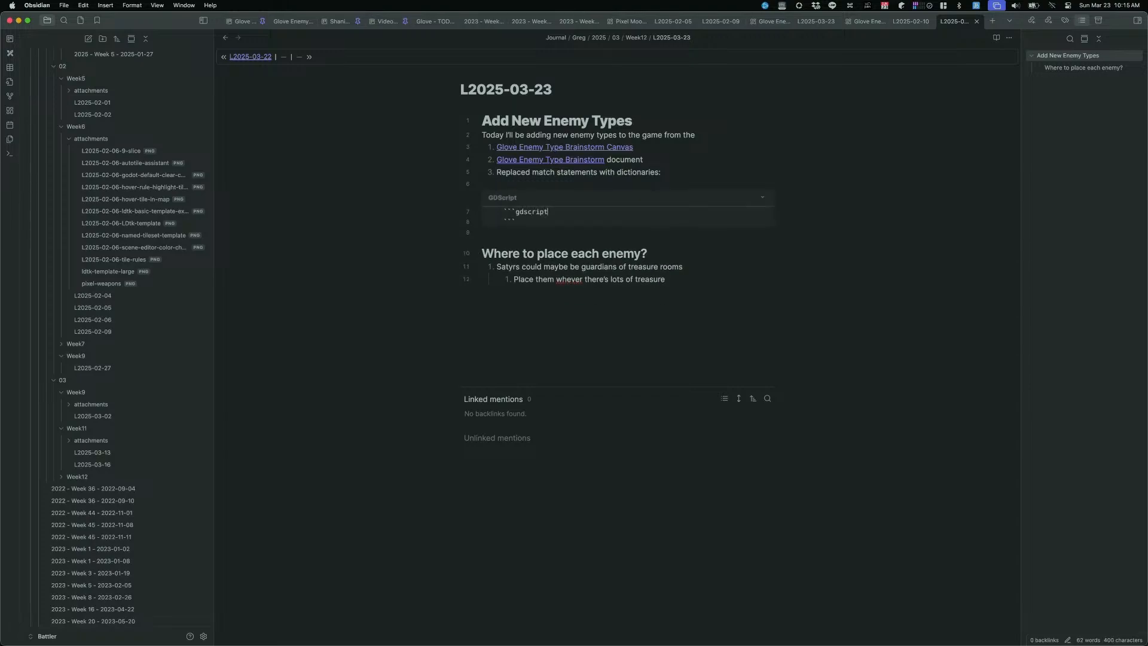
{"action": "key", "text": "Return"}
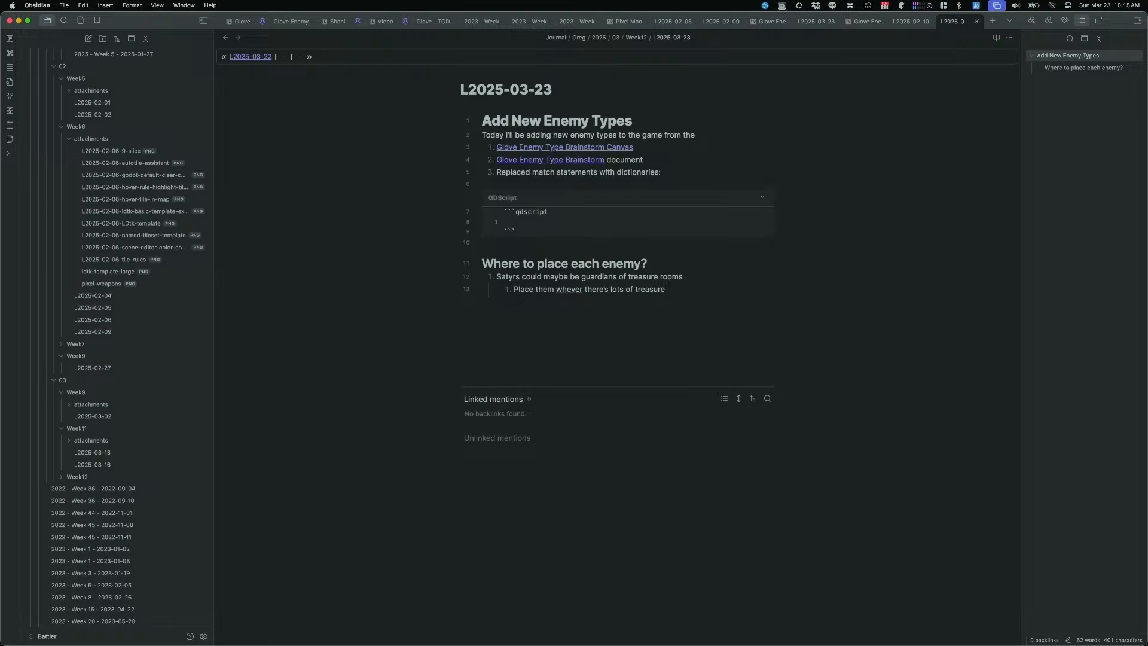
Step: Switch to Ghostty, quit the git view, and close the ghost.gd and skeleton.gd splits
{"action": "key", "text": "super+Tab"}
{"action": "key", "text": "q"}
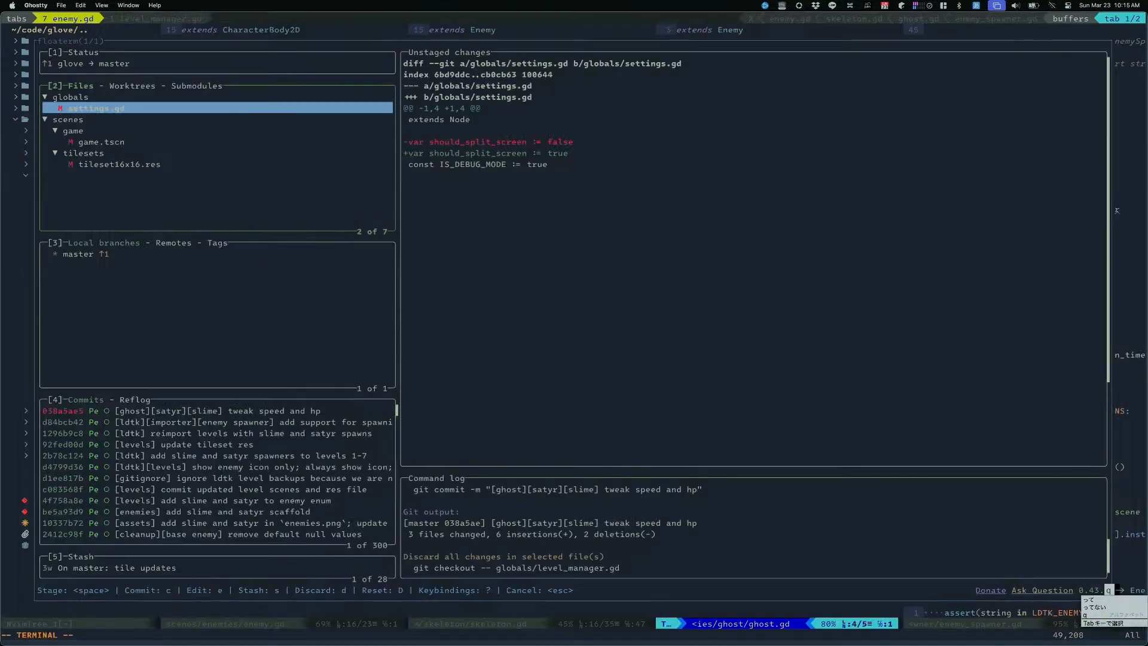
{"action": "key", "text": "BackSpace"}
{"action": "key", "text": "q"}
{"action": "key", "text": "BackSpace"}
{"action": "key", "text": "ctrl+space"}
{"action": "key", "text": "q"}
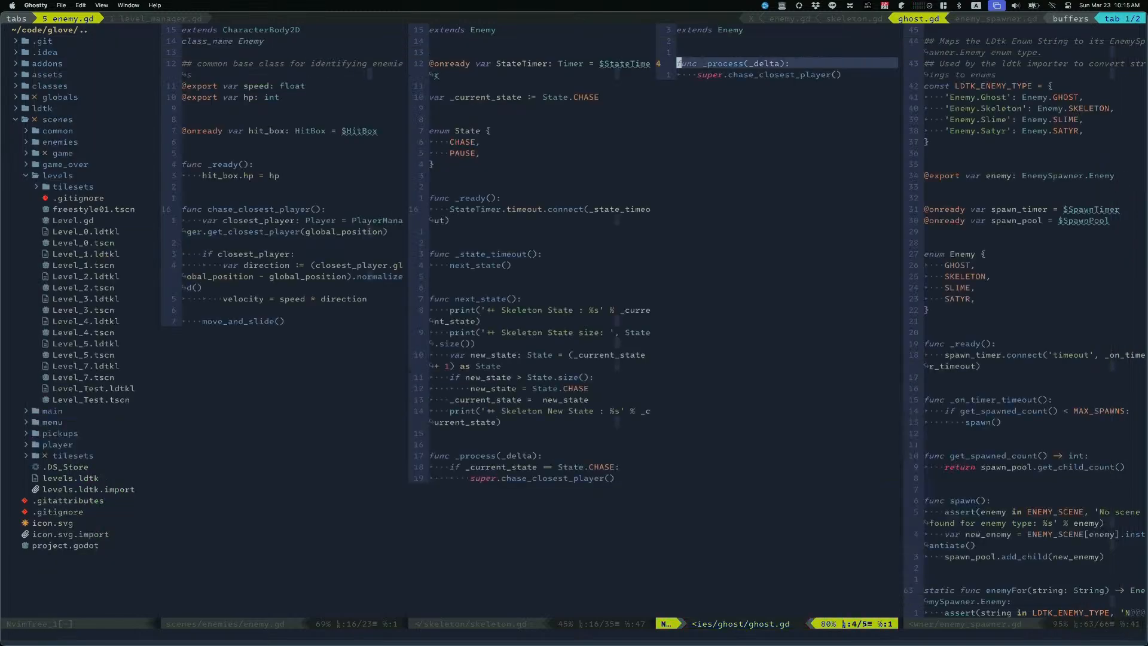
{"action": "type", "text": ":q"}
{"action": "key", "text": "Return"}
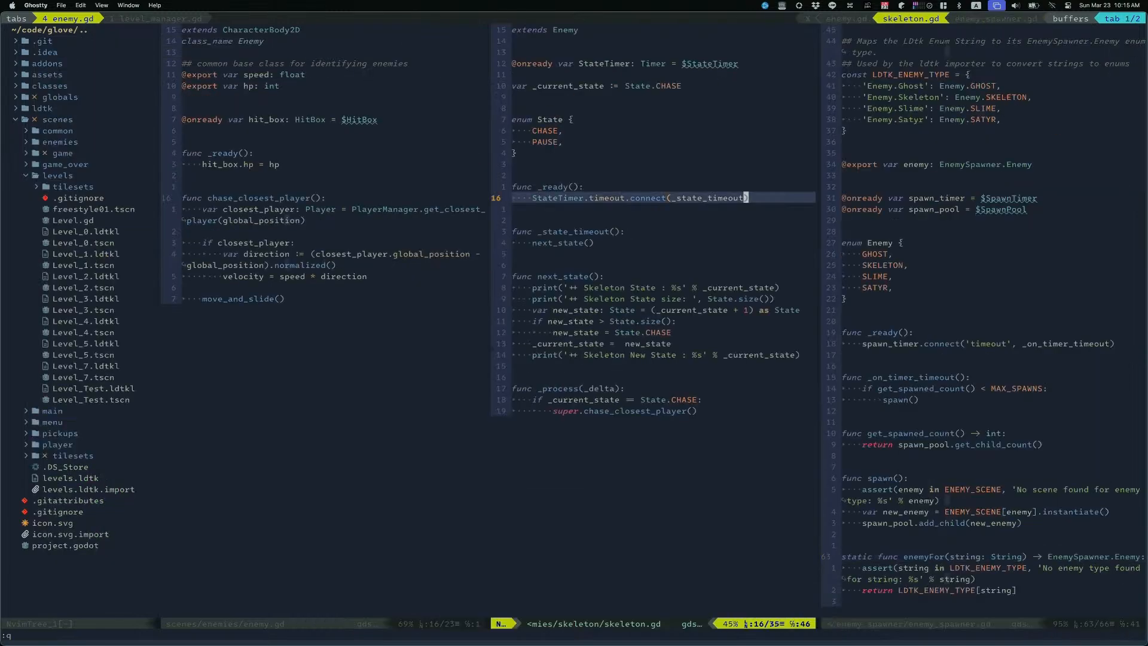
{"action": "type", "text": ":q"}
{"action": "key", "text": "Return"}
{"action": "key", "text": "ctrl+h"}
{"action": "key", "text": "ctrl+l"}
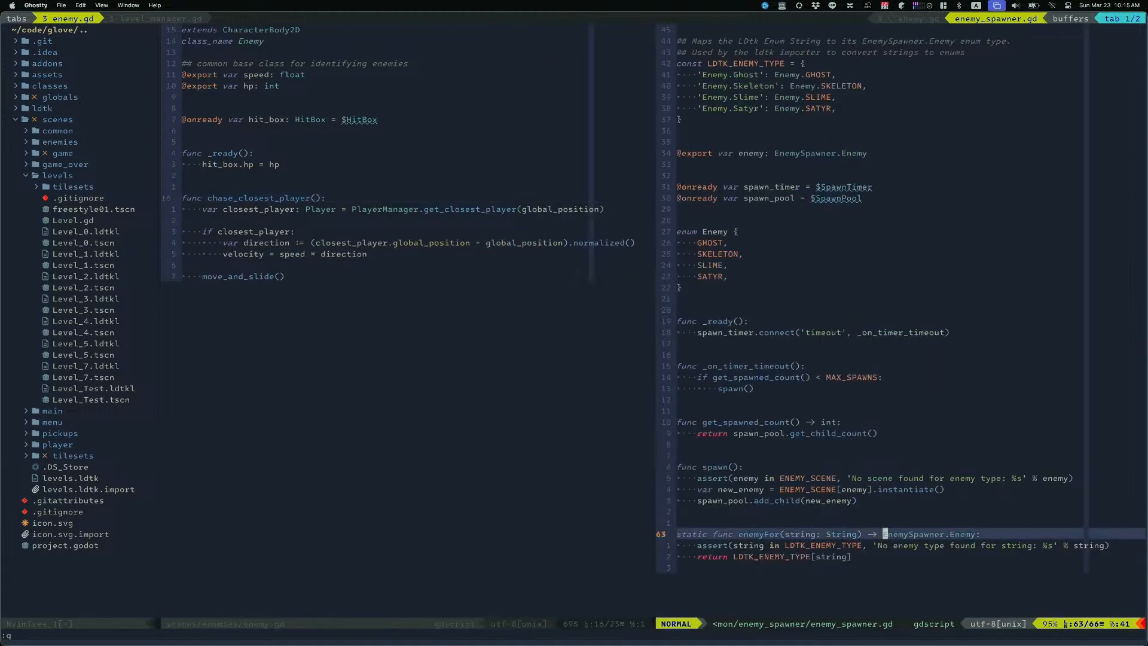
Step: Yank the LDTK_ENEMY_TYPE dictionary together with its two comment lines in enemy_spawner.gd
{"action": "key", "text": "k"}
{"action": "key", "text": "k"}
{"action": "key", "text": "k"}
{"action": "key", "text": "k"}
{"action": "key", "text": "k"}
{"action": "key", "text": "k"}
{"action": "key", "text": "k"}
{"action": "key", "text": "k"}
{"action": "key", "text": "k"}
{"action": "key", "text": "k"}
{"action": "key", "text": "k"}
{"action": "key", "text": "k"}
{"action": "key", "text": "k"}
{"action": "key", "text": "k"}
{"action": "key", "text": "k"}
{"action": "key", "text": "k"}
{"action": "key", "text": "k"}
{"action": "key", "text": "k"}
{"action": "key", "text": "k"}
{"action": "key", "text": "k"}
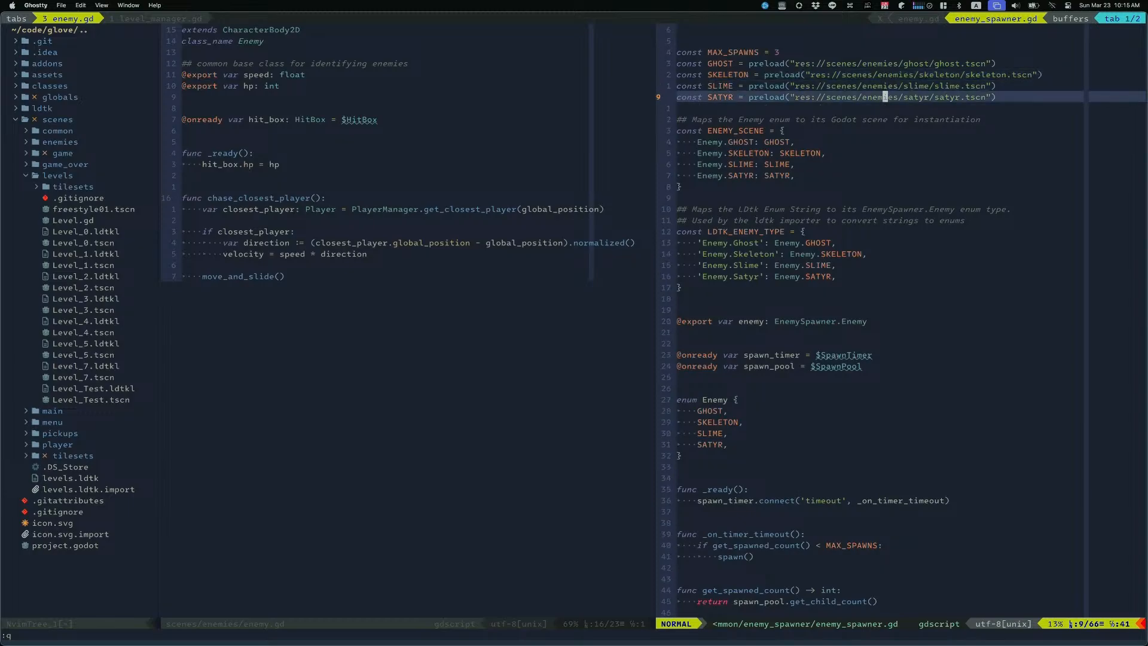
{"action": "key", "text": "j"}
{"action": "key", "text": "j"}
{"action": "key", "text": "j"}
{"action": "key", "text": "j"}
{"action": "key", "text": "j"}
{"action": "key", "text": "V"}
{"action": "key", "text": "j"}
{"action": "key", "text": "j"}
{"action": "key", "text": "j"}
{"action": "key", "text": "j"}
{"action": "key", "text": "j"}
{"action": "key", "text": "j"}
{"action": "key", "text": "j"}
{"action": "key", "text": "y"}
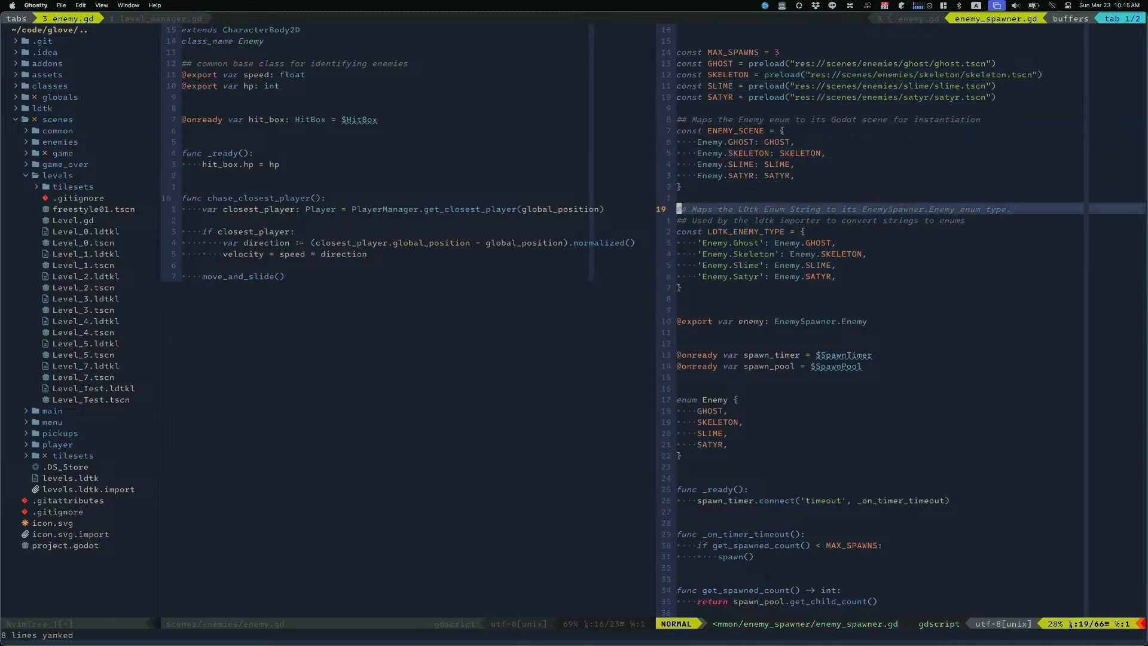
Step: Find the import script and open entities_post_import.gd in the split that holds enemy.gd
{"action": "key", "text": "ctrl+h"}
{"action": "key", "text": "ctrl+p"}
{"action": "type", "text": "import"}
{"action": "key", "text": "Return"}
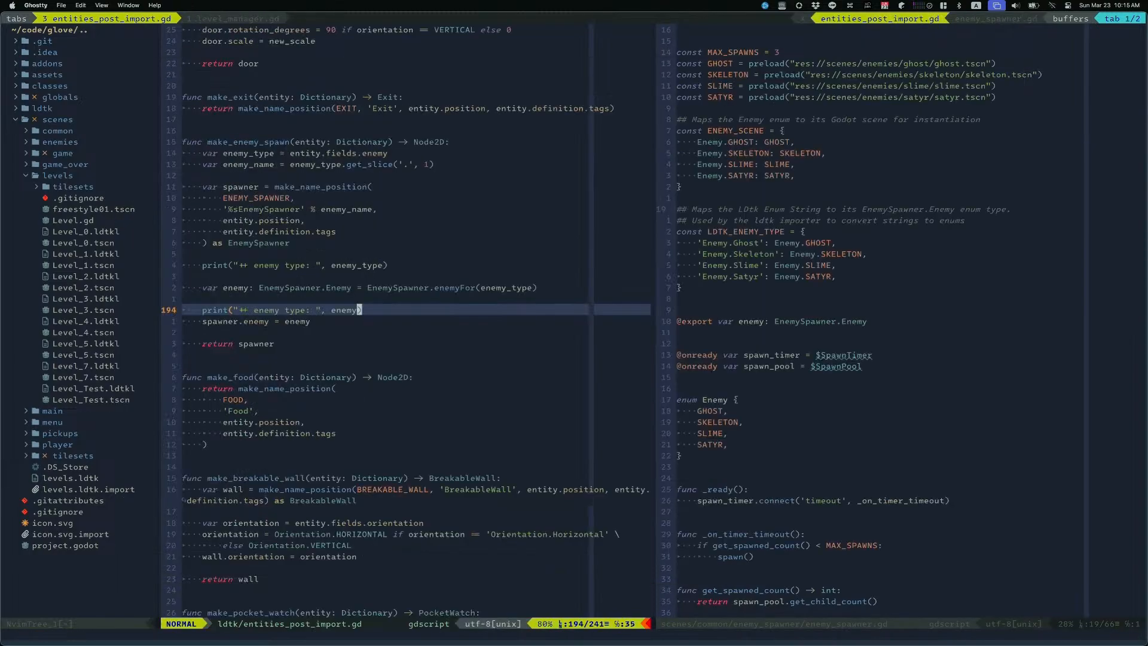
Step: Switch to Obsidian and try to paste the yanked dictionary into the daily note's gdscript code block
{"action": "key", "text": "super+Tab"}
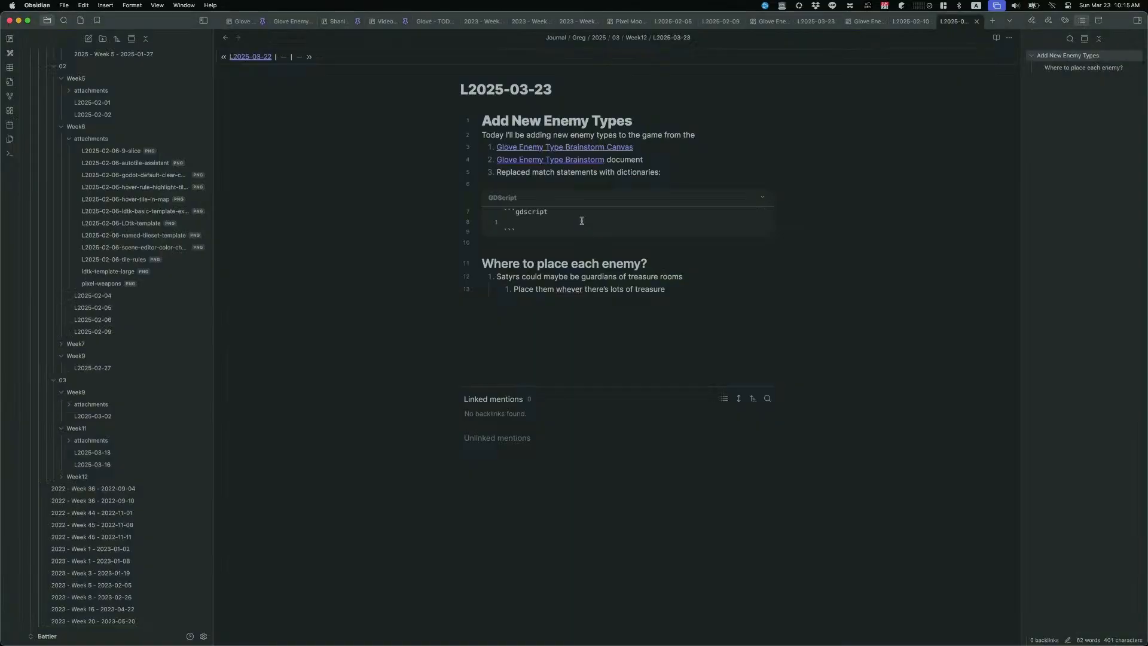
{"action": "key", "text": "super+v"}
{"action": "key", "text": "Escape"}
{"action": "left_click", "coordinate": [726, 286]}
{"action": "left_click", "coordinate": [613, 222]}
{"action": "key", "text": "d"}
{"action": "key", "text": "d"}
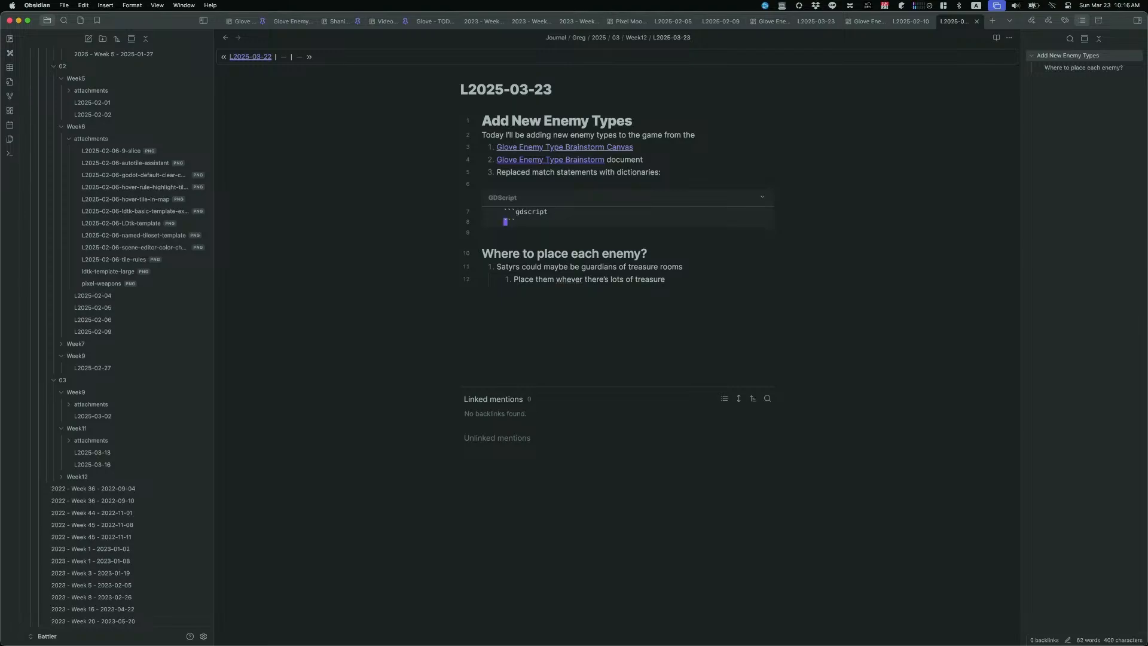
{"action": "key", "text": "p"}
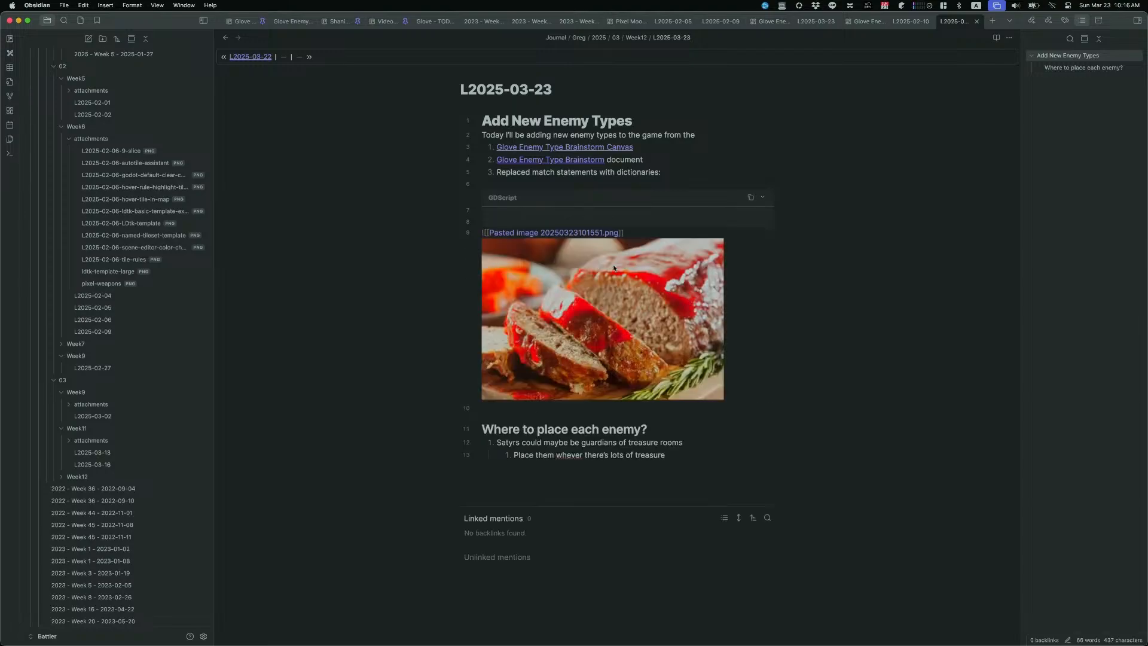
Step: Reveal the wrongly pasted image in the file navigation and delete it from the Week12 attachments
{"action": "right_click", "coordinate": [598, 234]}
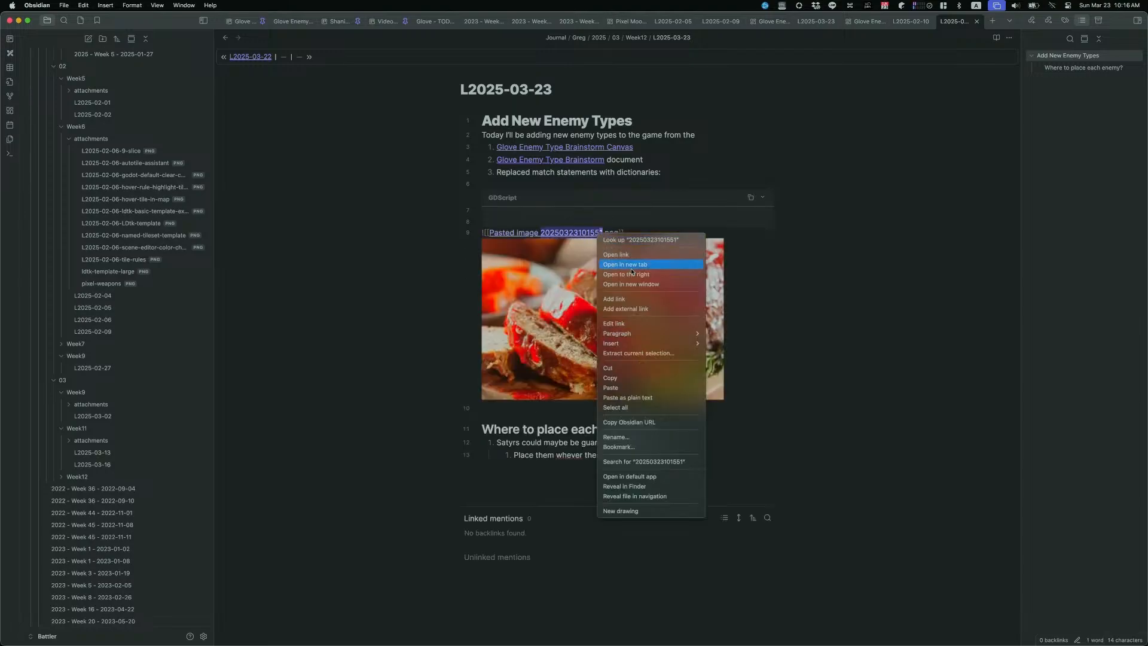
{"action": "left_click", "coordinate": [652, 496]}
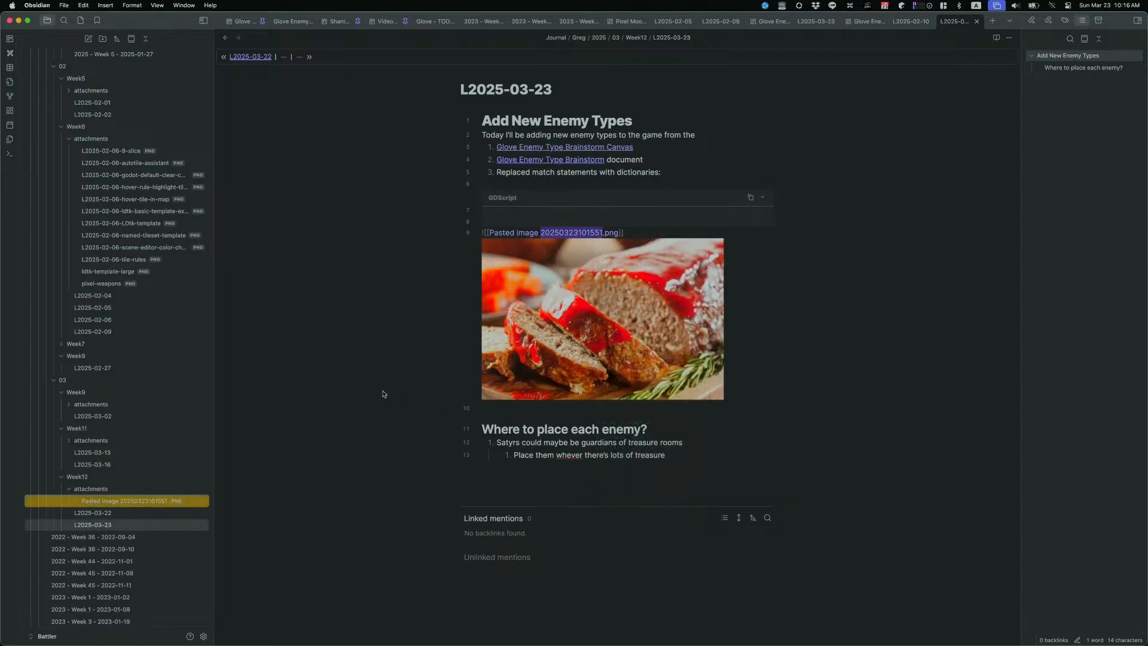
{"action": "right_click", "coordinate": [131, 501]}
{"action": "left_click", "coordinate": [178, 637]}
{"action": "left_click", "coordinate": [640, 367]}
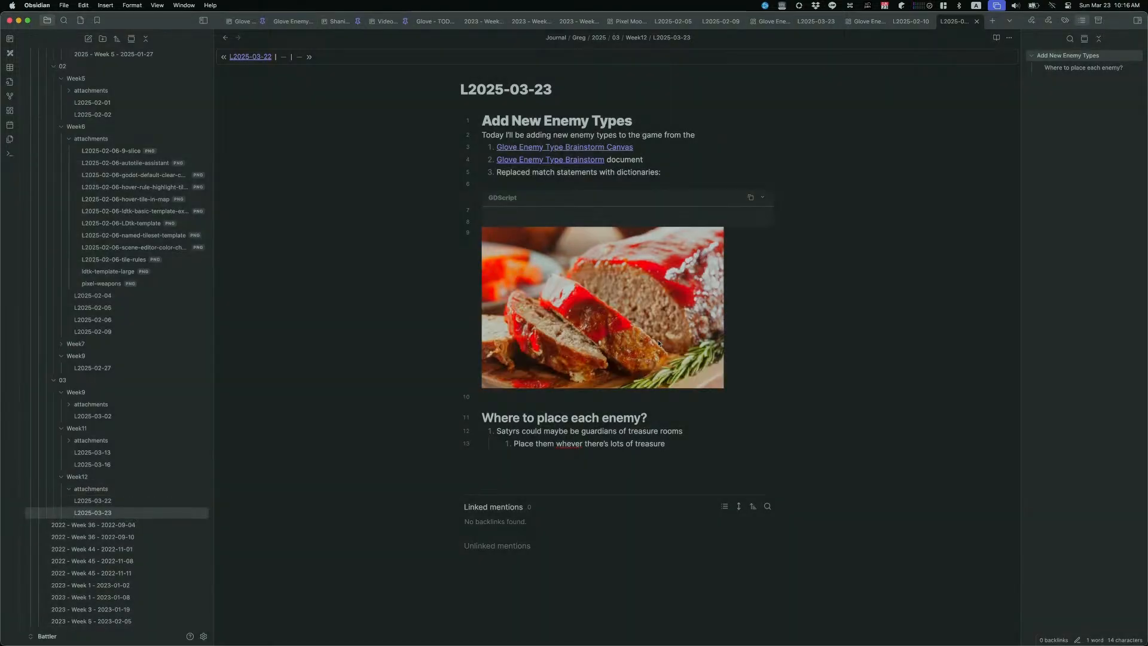
Step: Remove the broken image embed from the daily note and reopen an empty line inside the gdscript code block
{"action": "left_click", "coordinate": [688, 292]}
{"action": "key", "text": "Right"}
{"action": "key", "text": "Right"}
{"action": "key", "text": "Left"}
{"action": "key", "text": "BackSpace"}
{"action": "type", "text": "]"}
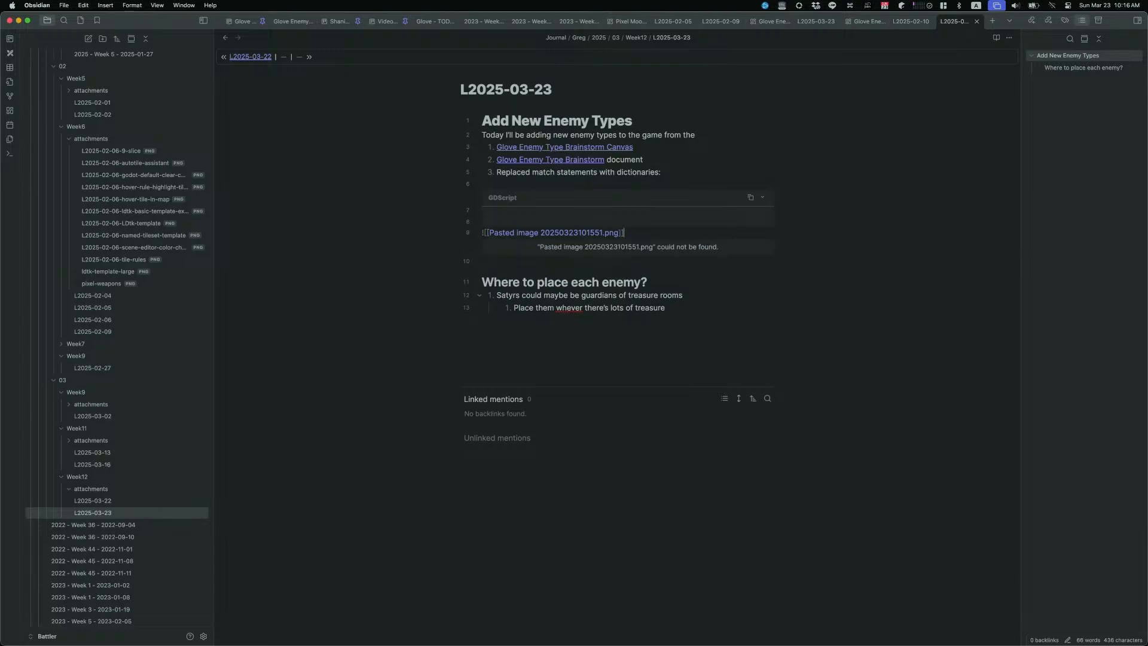
{"action": "key", "text": "d"}
{"action": "key", "text": "d"}
{"action": "key", "text": "k"}
{"action": "key", "text": "k"}
{"action": "key", "text": "o"}
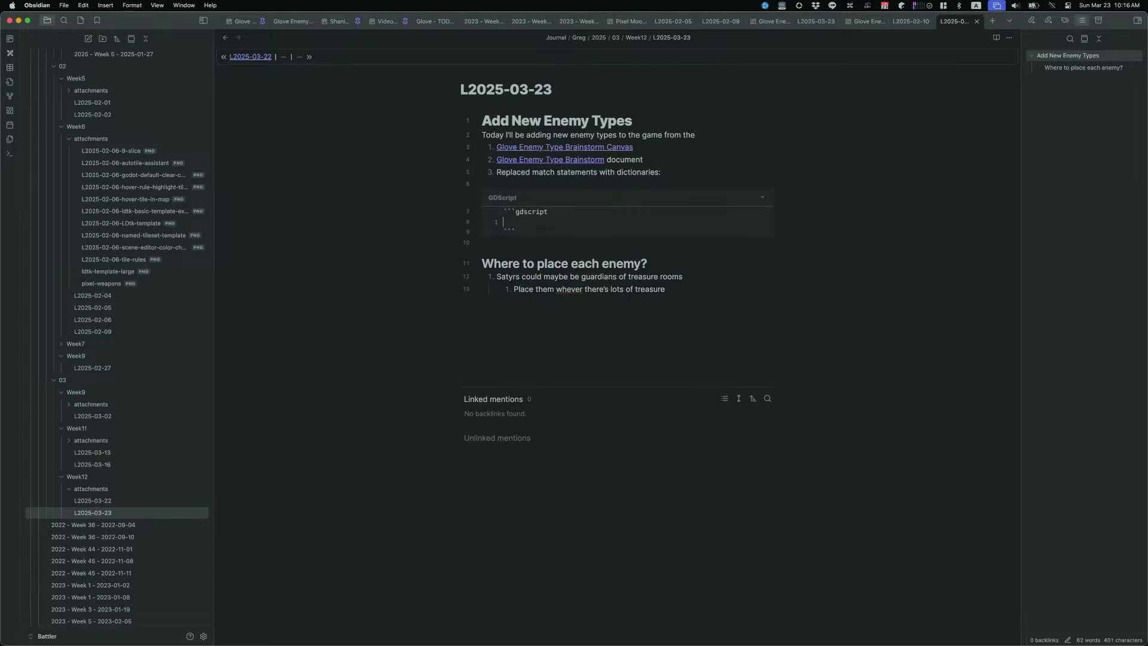
Step: Switch to Ghostty and copy the LDTK_ENEMY_TYPE dictionary with its comments from enemy_spawner.gd to the system clipboard
{"action": "key", "text": "super+Tab"}
{"action": "key", "text": "ctrl+w"}
{"action": "key", "text": "l"}
{"action": "key", "text": "k"}
{"action": "key", "text": "k"}
{"action": "key", "text": "k"}
{"action": "key", "text": "j"}
{"action": "key", "text": "j"}
{"action": "key", "text": "j"}
{"action": "key", "text": "v"}
{"action": "key", "text": "shift+v"}
{"action": "key", "text": "j"}
{"action": "key", "text": "j"}
{"action": "key", "text": "j"}
{"action": "key", "text": "j"}
{"action": "key", "text": "j"}
{"action": "key", "text": "j"}
{"action": "key", "text": "j"}
{"action": "key", "text": "super+c"}
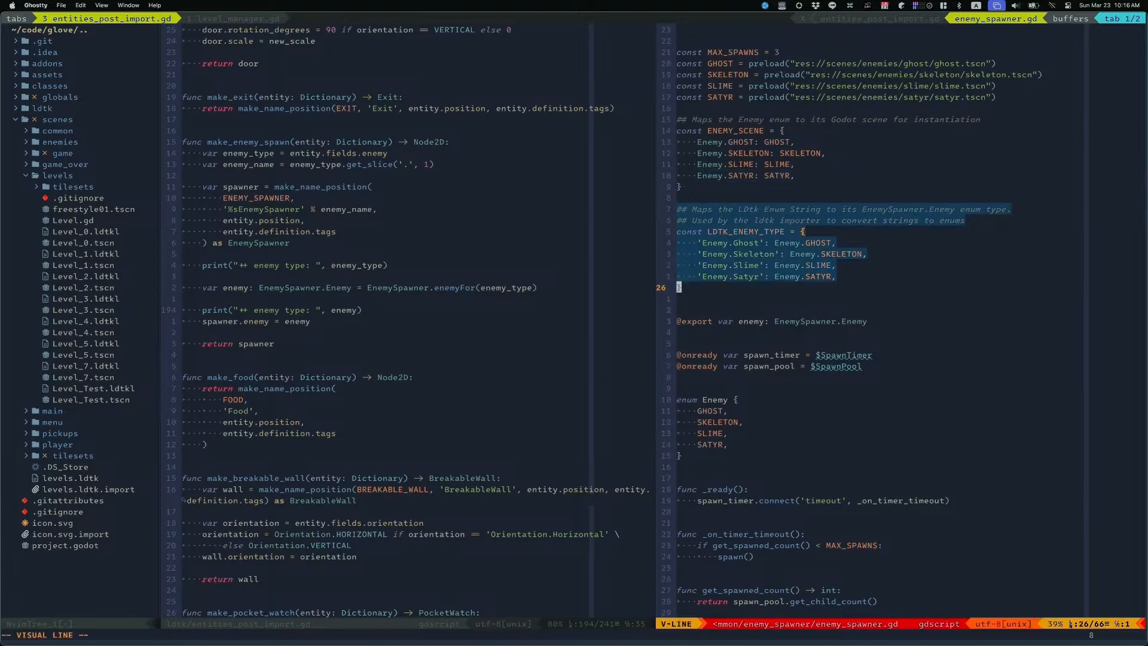
{"action": "key", "text": "y"}
Step: Paste the copied dictionary into the gdscript code block of the Obsidian daily note and delete the trailing blank line
{"action": "key", "text": "super+Tab"}
{"action": "key", "text": "super+v"}
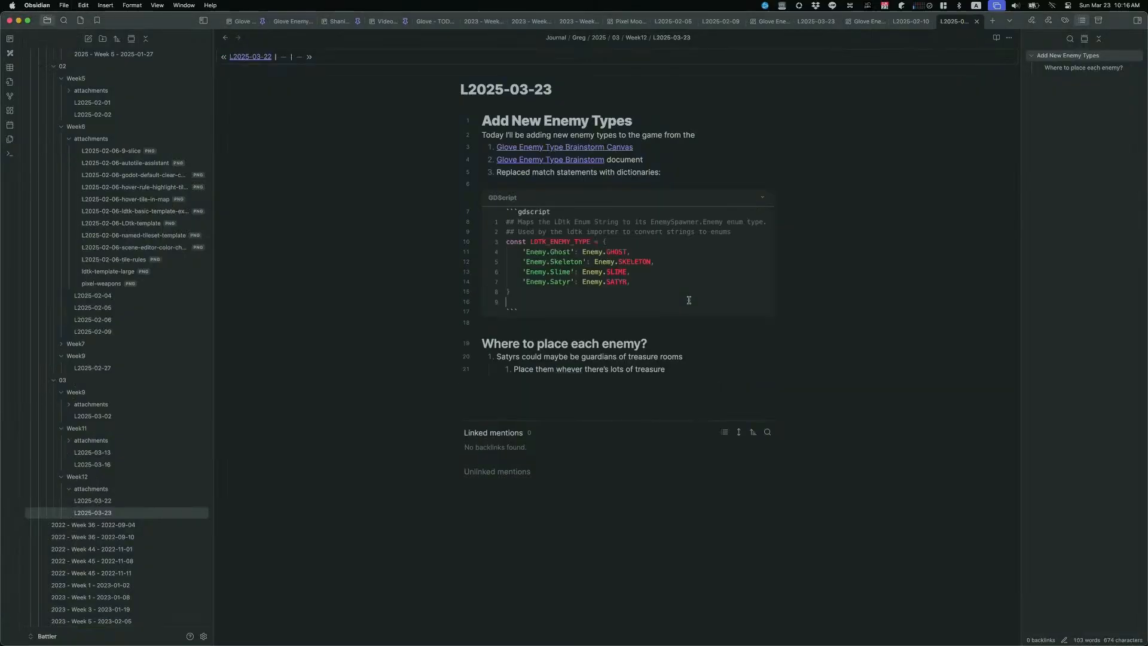
{"action": "key", "text": "BackSpace"}
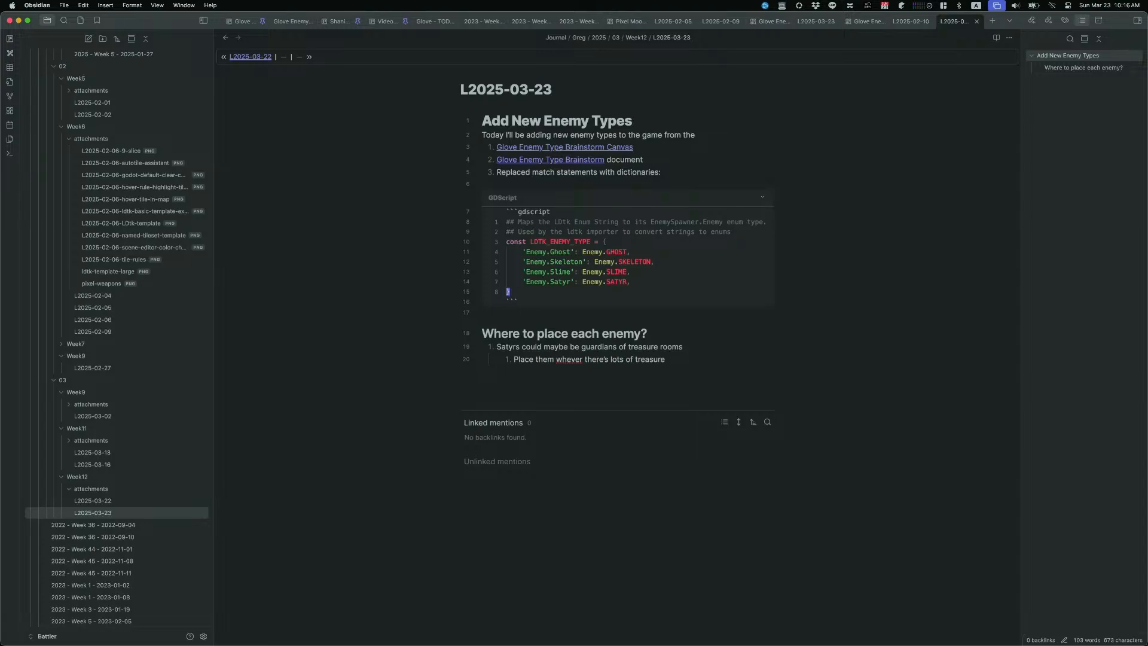
Step: Switch to Ghostty and yank the enemyFor function at the end of enemy_spawner.gd
{"action": "key", "text": "super+Tab"}
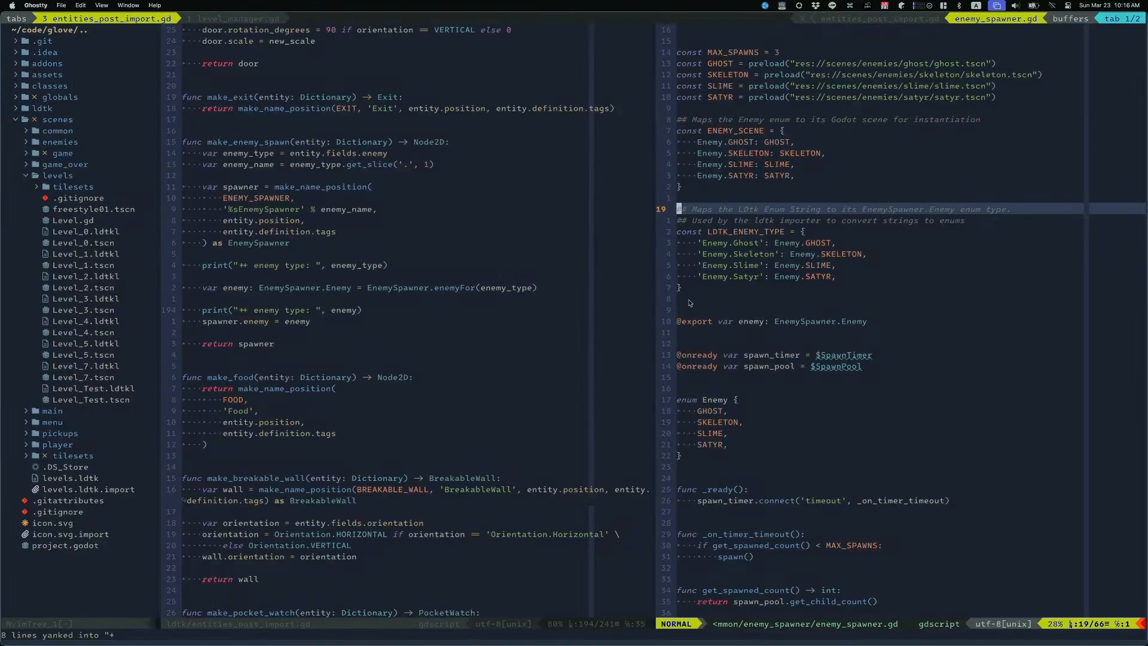
{"action": "left_click", "coordinate": [321, 269]}
{"action": "left_click", "coordinate": [356, 302]}
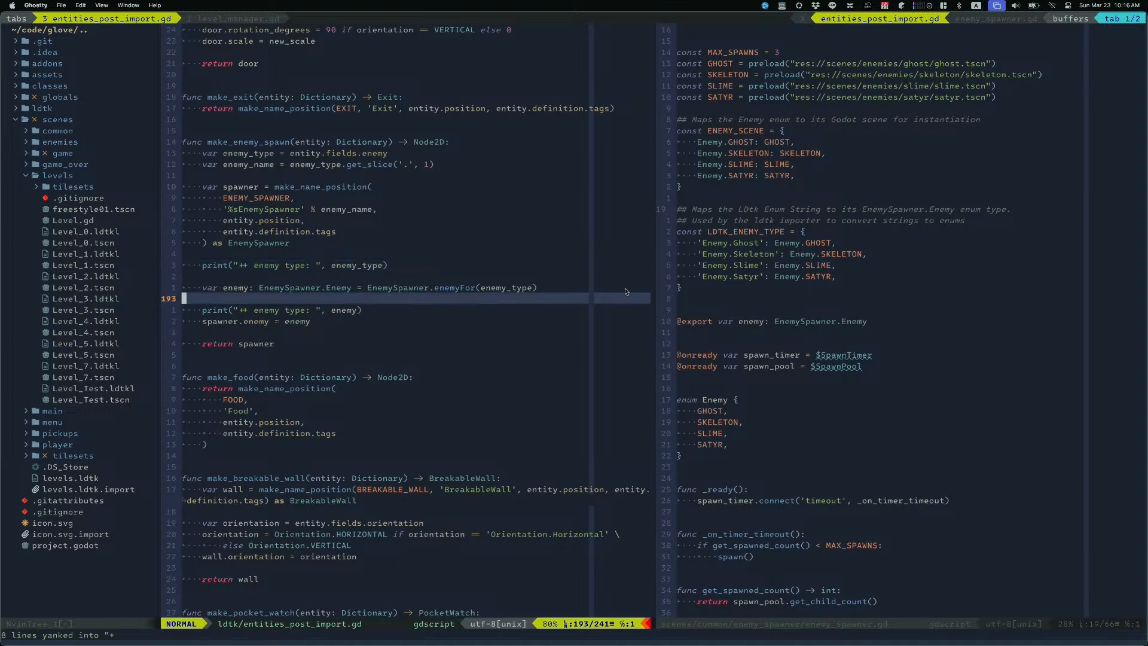
{"action": "left_click", "coordinate": [743, 297]}
{"action": "scroll", "coordinate": [744, 299], "scroll_direction": "down", "scroll_amount": 20}
{"action": "scroll", "coordinate": [744, 298], "scroll_direction": "up", "scroll_amount": 8}
{"action": "left_click", "coordinate": [740, 310]}
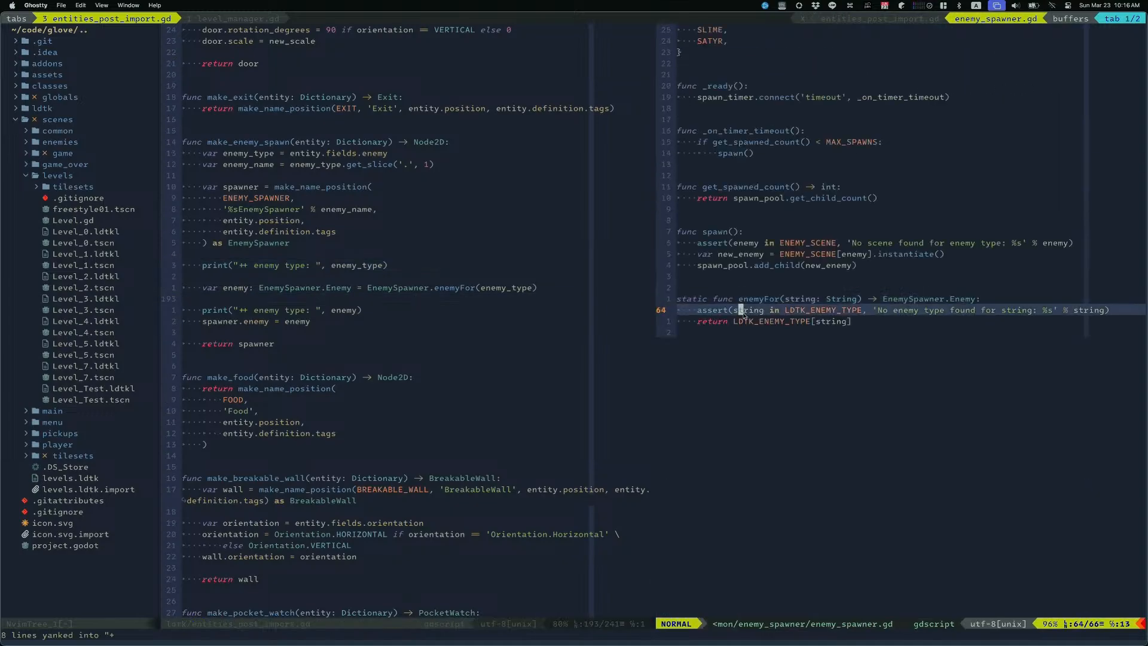
{"action": "key", "text": "y"}
{"action": "key", "text": "i"}
{"action": "key", "text": "p"}
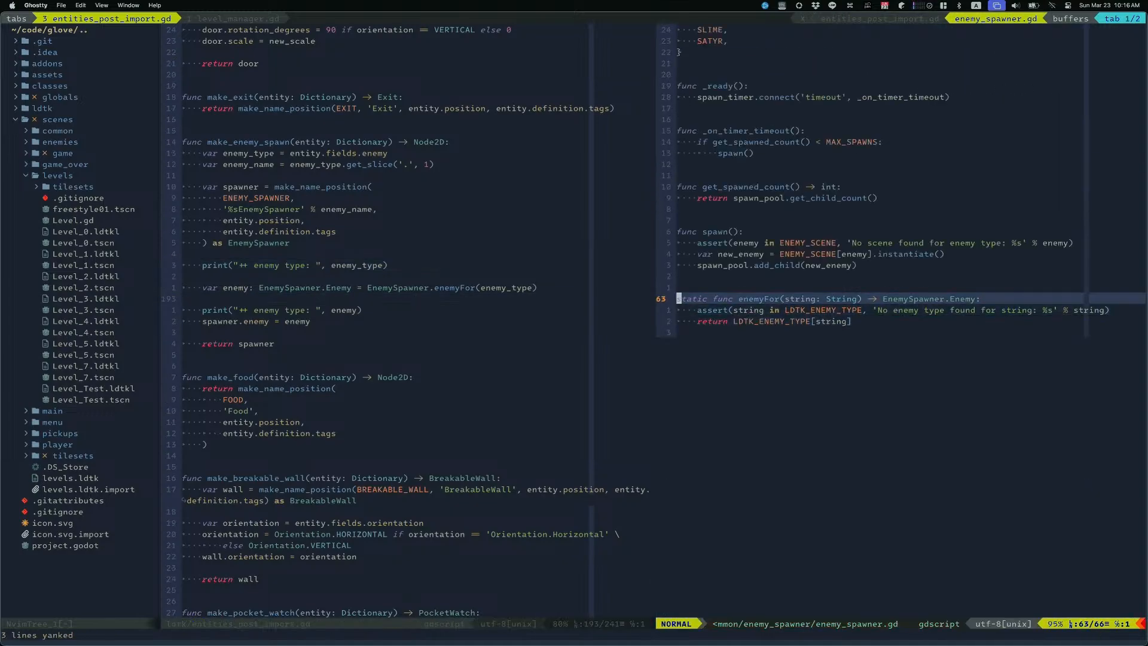
Step: Switch to Obsidian, try to paste the enemyFor function below the dictionary in the gdscript block, and delete the trailing blank line
{"action": "key", "text": "super+Tab"}
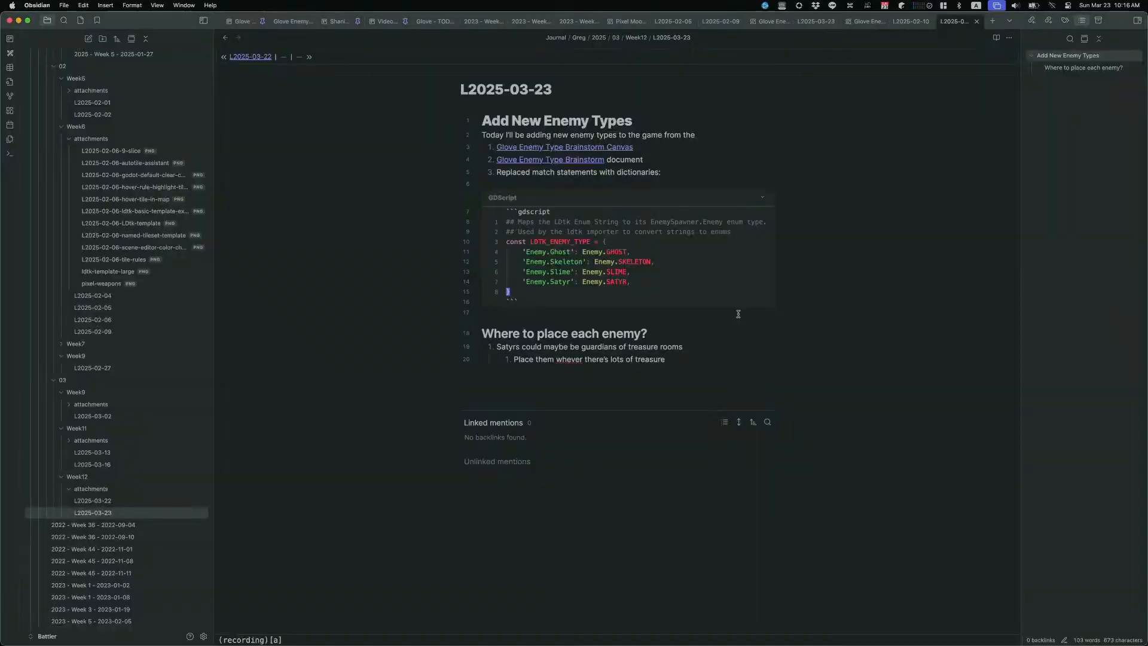
{"action": "key", "text": "o"}
{"action": "key", "text": "Return"}
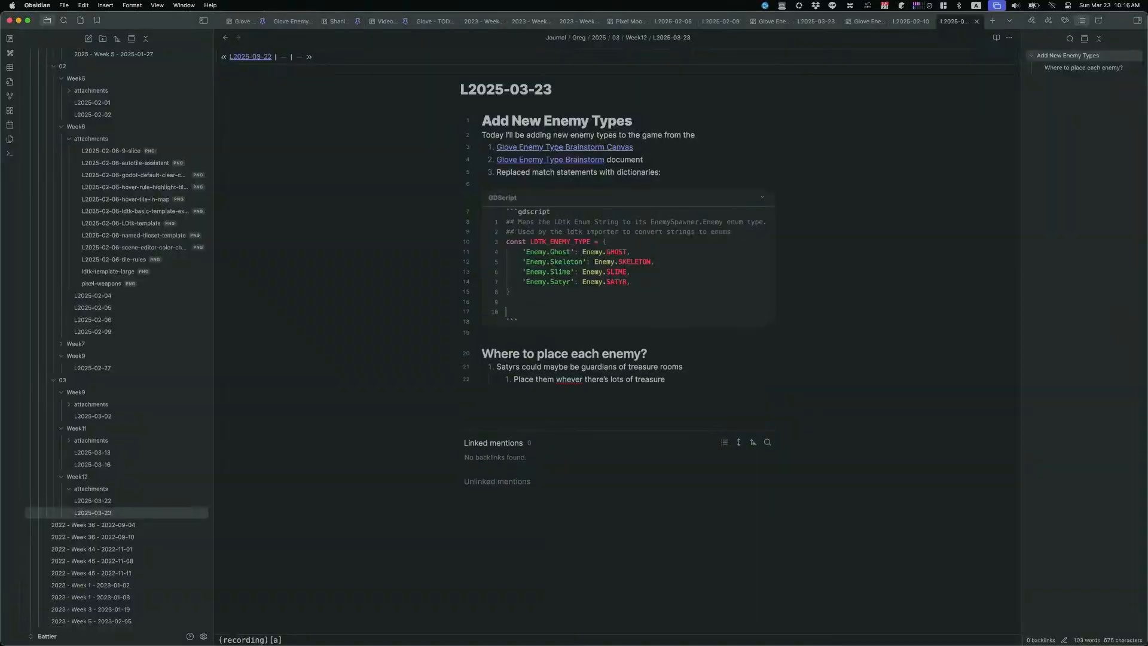
{"action": "key", "text": "p"}
{"action": "key", "text": "Escape"}
{"action": "key", "text": "braceright"}
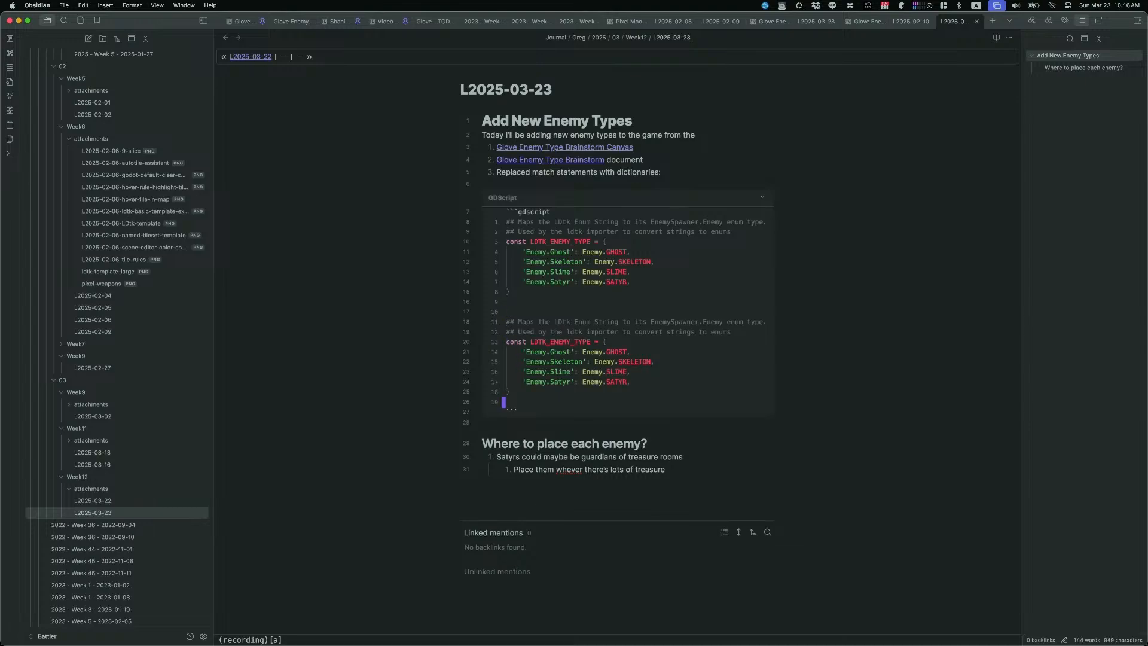
{"action": "key", "text": "d"}
{"action": "key", "text": "d"}
Step: Give the gdscript code block the title EnemySpawner.gd by adding title:EnemySpawner.gd to its opening fence, then leave the block
{"action": "key", "text": "k"}
{"action": "key", "text": "k"}
{"action": "key", "text": "k"}
{"action": "key", "text": "k"}
{"action": "key", "text": "k"}
{"action": "key", "text": "k"}
{"action": "key", "text": "k"}
{"action": "key", "text": "k"}
{"action": "key", "text": "k"}
{"action": "key", "text": "k"}
{"action": "key", "text": "k"}
{"action": "key", "text": "k"}
{"action": "key", "text": "k"}
{"action": "key", "text": "k"}
{"action": "key", "text": "k"}
{"action": "key", "text": "k"}
{"action": "key", "text": "k"}
{"action": "key", "text": "k"}
{"action": "key", "text": "shift+a"}
{"action": "type", "text": "EnemySpawner.gd"}
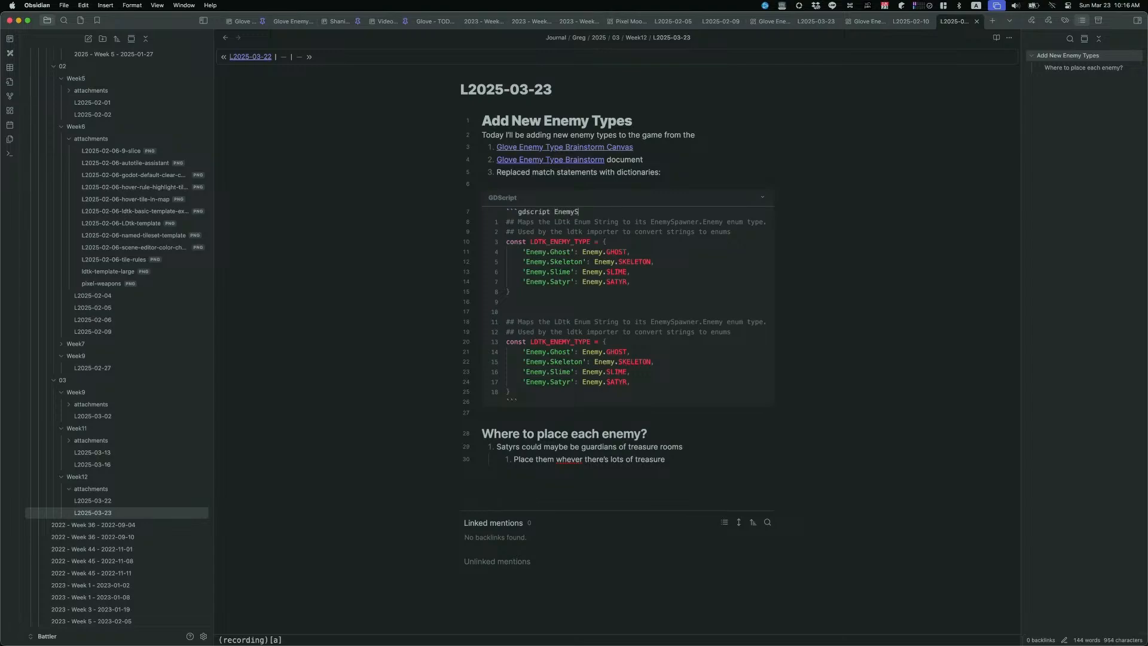
{"action": "key", "text": "Escape"}
{"action": "key", "text": "j"}
{"action": "key", "text": "j"}
{"action": "key", "text": "j"}
{"action": "key", "text": "j"}
{"action": "key", "text": "j"}
{"action": "key", "text": "j"}
{"action": "key", "text": "j"}
{"action": "key", "text": "j"}
{"action": "key", "text": "j"}
{"action": "key", "text": "j"}
{"action": "key", "text": "j"}
{"action": "key", "text": "j"}
{"action": "key", "text": "j"}
{"action": "key", "text": "j"}
{"action": "key", "text": "j"}
{"action": "key", "text": "j"}
{"action": "key", "text": "j"}
{"action": "key", "text": "j"}
{"action": "key", "text": "j"}
{"action": "key", "text": "j"}
{"action": "key", "text": "k"}
{"action": "key", "text": "k"}
{"action": "key", "text": "k"}
{"action": "key", "text": "k"}
{"action": "key", "text": "k"}
{"action": "key", "text": "k"}
{"action": "key", "text": "k"}
{"action": "key", "text": "k"}
{"action": "key", "text": "k"}
{"action": "key", "text": "k"}
{"action": "key", "text": "k"}
{"action": "key", "text": "k"}
{"action": "key", "text": "k"}
{"action": "key", "text": "k"}
{"action": "key", "text": "k"}
{"action": "key", "text": "k"}
{"action": "key", "text": "k"}
{"action": "key", "text": "k"}
{"action": "key", "text": "k"}
{"action": "key", "text": "k"}
{"action": "type", "text": "Bititle:"}
{"action": "key", "text": "Escape"}
{"action": "key", "text": "j"}
{"action": "key", "text": "j"}
{"action": "key", "text": "j"}
{"action": "key", "text": "j"}
{"action": "key", "text": "j"}
{"action": "key", "text": "j"}
{"action": "key", "text": "j"}
{"action": "key", "text": "j"}
{"action": "key", "text": "j"}
{"action": "key", "text": "j"}
{"action": "key", "text": "j"}
{"action": "key", "text": "j"}
{"action": "key", "text": "j"}
{"action": "key", "text": "j"}
{"action": "key", "text": "j"}
{"action": "key", "text": "j"}
{"action": "key", "text": "j"}
{"action": "key", "text": "j"}
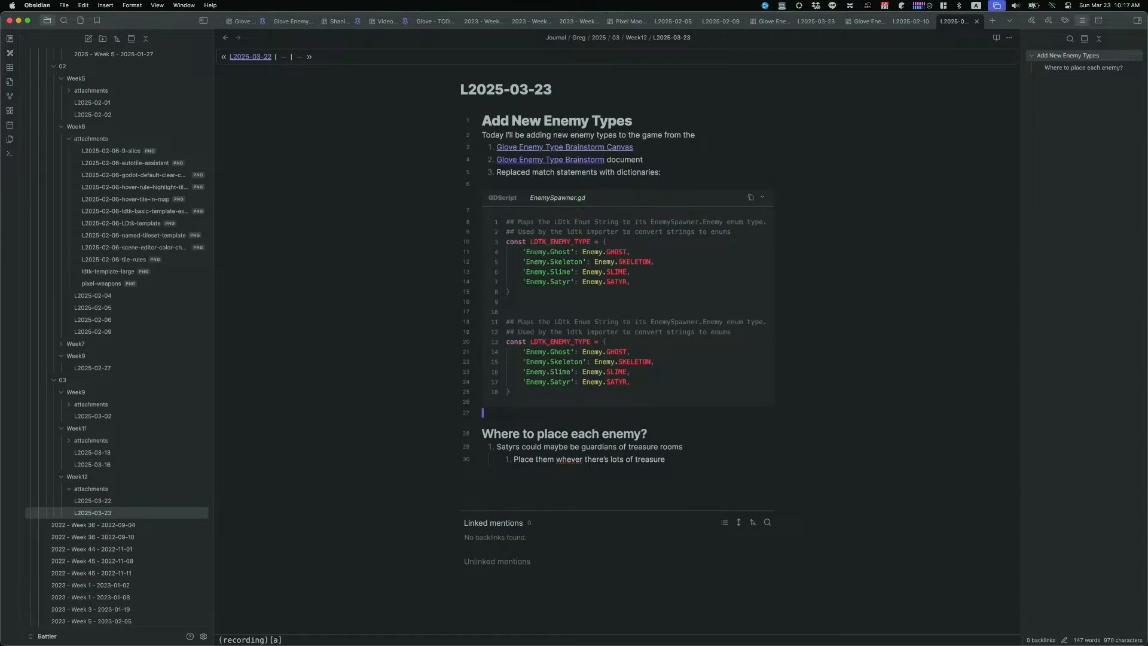
Step: Switch to Ghostty and copy the var enemy line that calls EnemySpawner.enemyFor in entities_post_import.gd
{"action": "key", "text": "super+Tab"}
{"action": "left_click", "coordinate": [380, 288]}
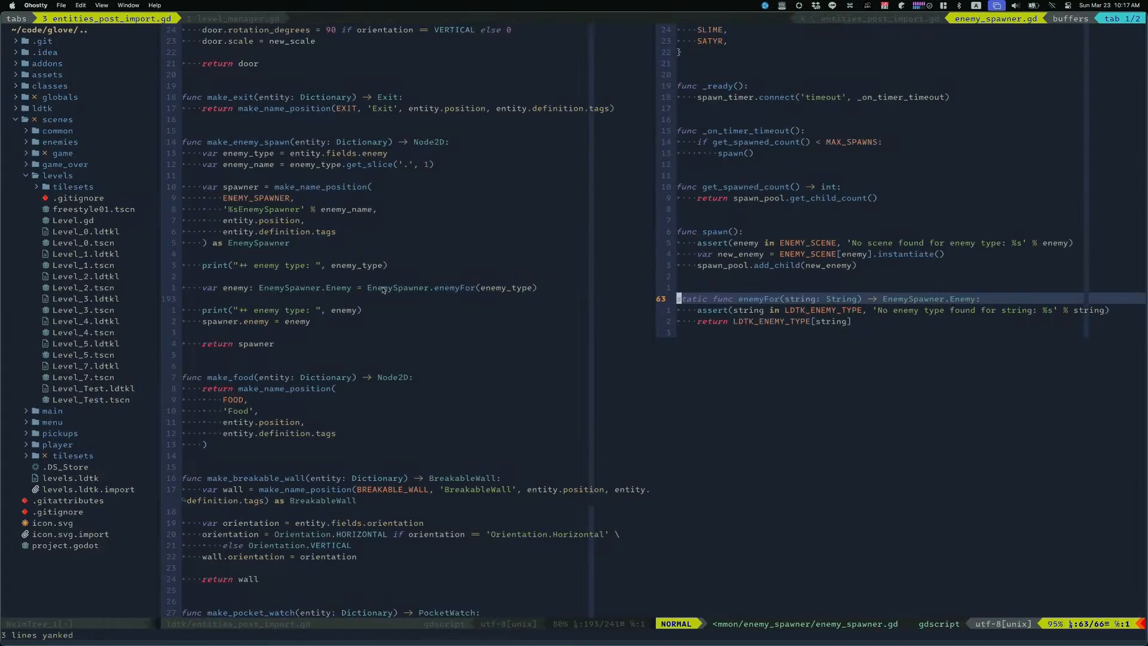
{"action": "key", "text": "shift+v"}
{"action": "key", "text": "super+c"}
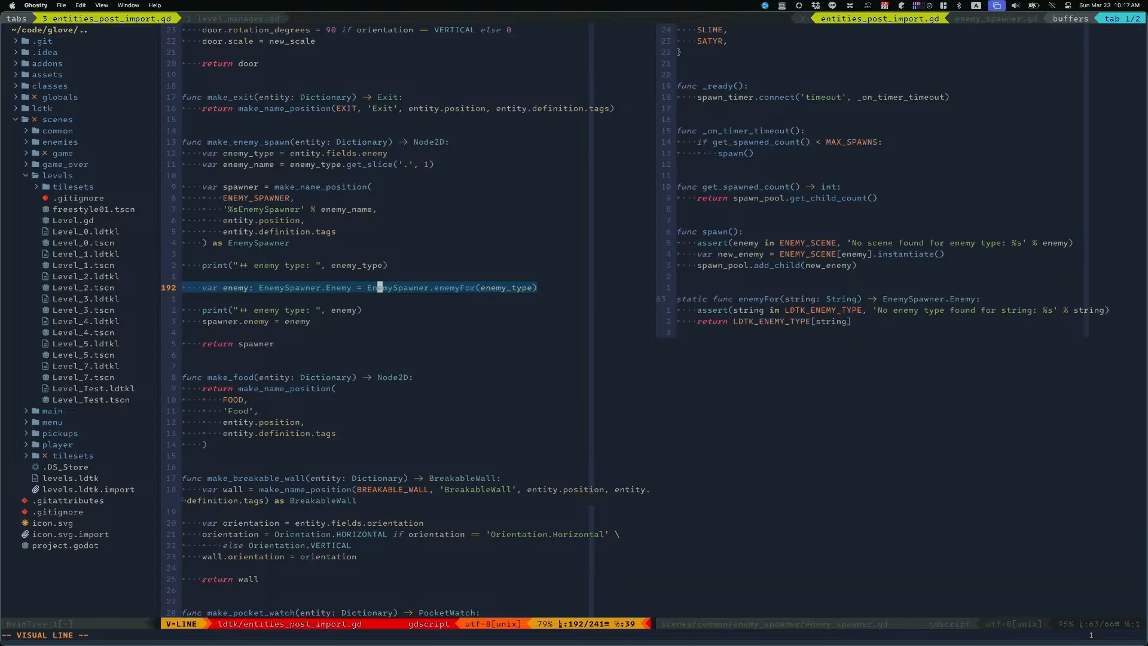
{"action": "key", "text": "y"}
Step: In the Obsidian daily note, add "then in the importer:" and a gdscript block with the copied enemyFor line, without a trailing blank line
{"action": "key", "text": "super+Tab"}
{"action": "type", "text": "then in the importer:"}
{"action": "key", "text": "Return"}
{"action": "key", "text": "Return"}
{"action": "type", "text": "```gdscript"}
{"action": "key", "text": "Return"}
{"action": "key", "text": "super+v"}
{"action": "key", "text": "Escape"}
{"action": "key", "text": "k"}
{"action": "key", "text": "j"}
{"action": "key", "text": "d"}
{"action": "key", "text": "d"}
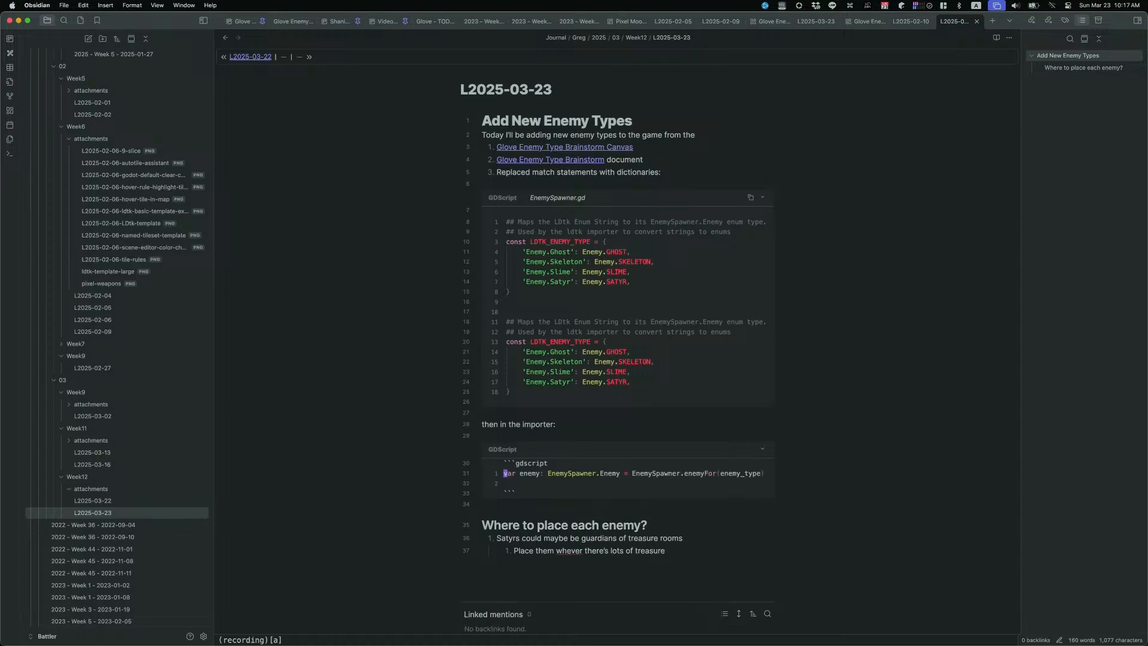
{"action": "key", "text": "j"}
{"action": "key", "text": "j"}
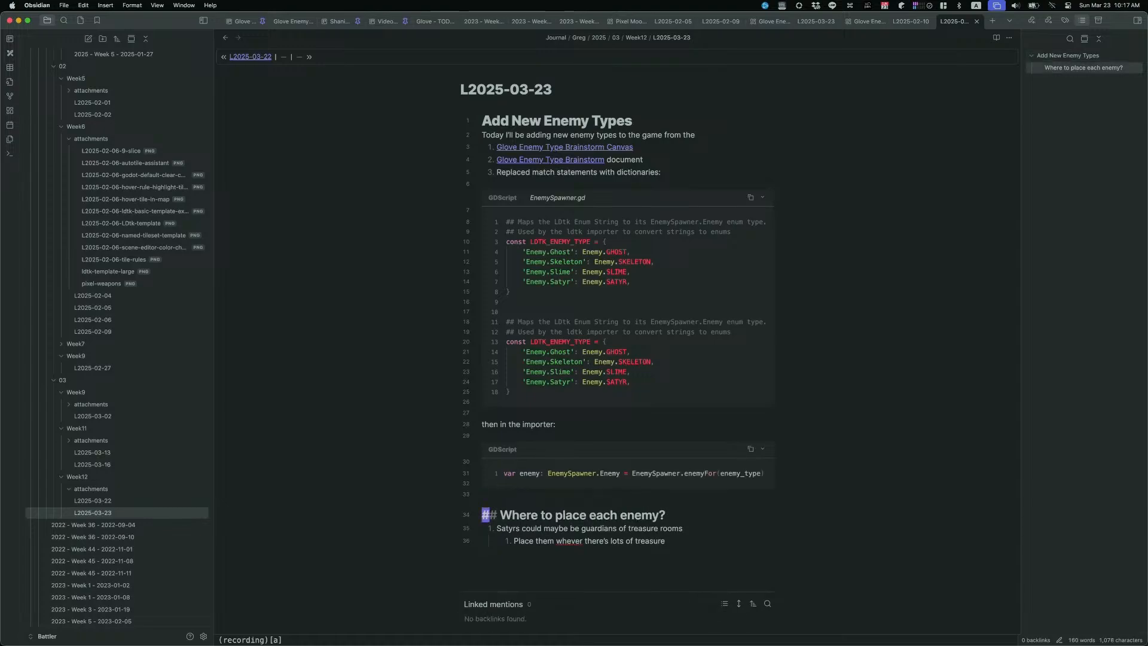
Step: Switch to Ghostty and replace the explicit EnemySpawner.Enemy type on the var enemy line with the inferred := assignment
{"action": "key", "text": "super+Tab"}
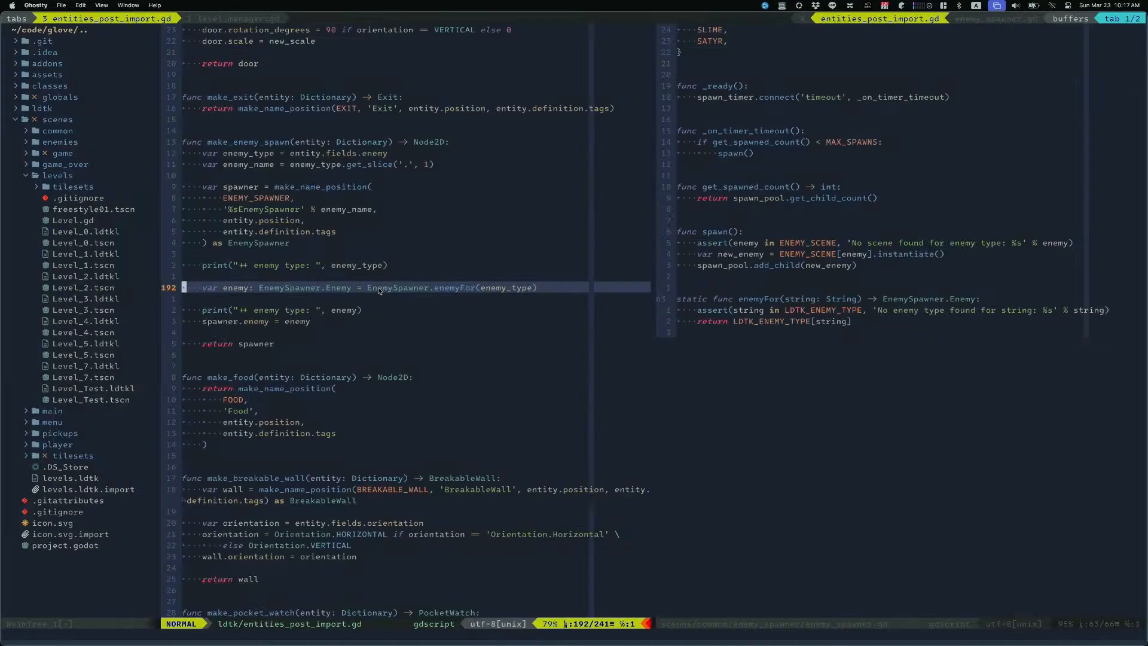
{"action": "key", "text": "w"}
{"action": "key", "text": "w"}
{"action": "key", "text": "w"}
{"action": "key", "text": "w"}
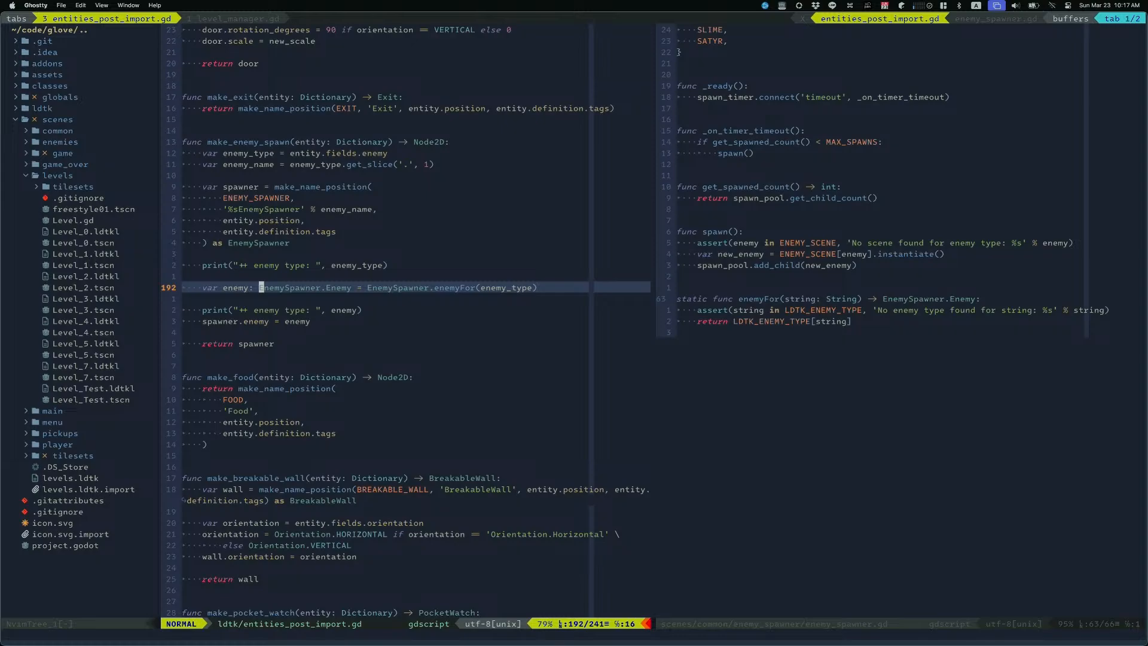
{"action": "type", "text": "dWhxhi"}
{"action": "key", "text": "Escape"}
Step: Shorten the return type of enemyFor in enemy_spawner.gd to Enemy and save both script files
{"action": "key", "text": "ctrl+w"}
{"action": "key", "text": "l"}
{"action": "key", "text": "w"}
{"action": "key", "text": "w"}
{"action": "key", "text": "w"}
{"action": "key", "text": "w"}
{"action": "key", "text": "w"}
{"action": "key", "text": "w"}
{"action": "key", "text": "w"}
{"action": "key", "text": "w"}
{"action": "key", "text": "w"}
{"action": "key", "text": "d"}
{"action": "key", "text": "f"}
{"action": "key", "text": "period"}
{"action": "key", "text": "colon"}
{"action": "key", "text": "w"}
{"action": "key", "text": "Return"}
{"action": "key", "text": "ctrl+w"}
{"action": "key", "text": "h"}
{"action": "key", "text": "colon"}
{"action": "key", "text": "w"}
{"action": "key", "text": "Return"}
{"action": "key", "text": "j"}
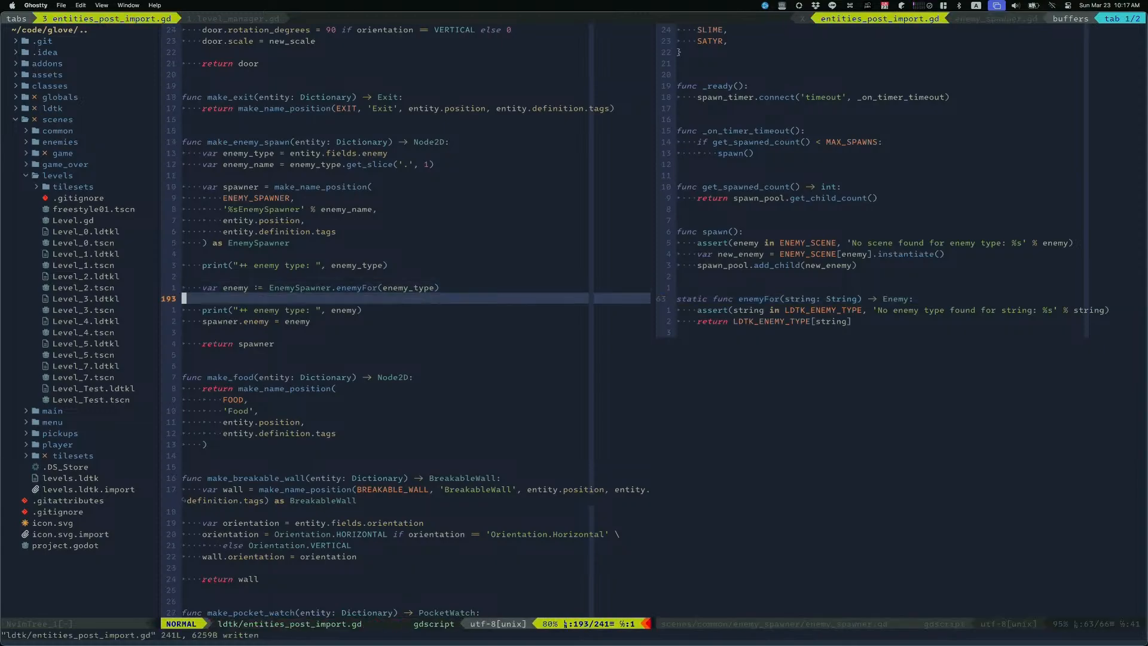
Step: Yank the simplified var enemy := EnemySpawner.enemyFor(enemy_type) line in entities_post_import.gd
{"action": "key", "text": "ctrl+w"}
{"action": "key", "text": "l"}
{"action": "key", "text": "ctrl+w"}
{"action": "key", "text": "h"}
{"action": "key", "text": "k"}
{"action": "key", "text": "t"}
{"action": "key", "text": "colon"}
{"action": "key", "text": "y"}
{"action": "key", "text": "y"}
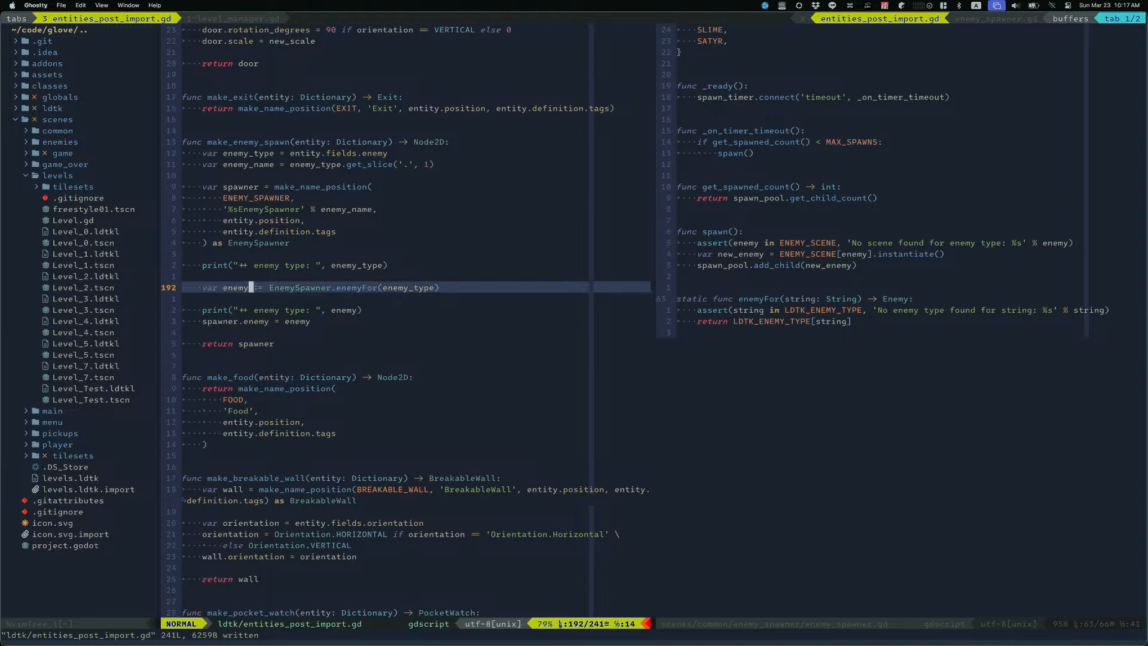
{"action": "key", "text": "shift+v"}
{"action": "key", "text": "y"}
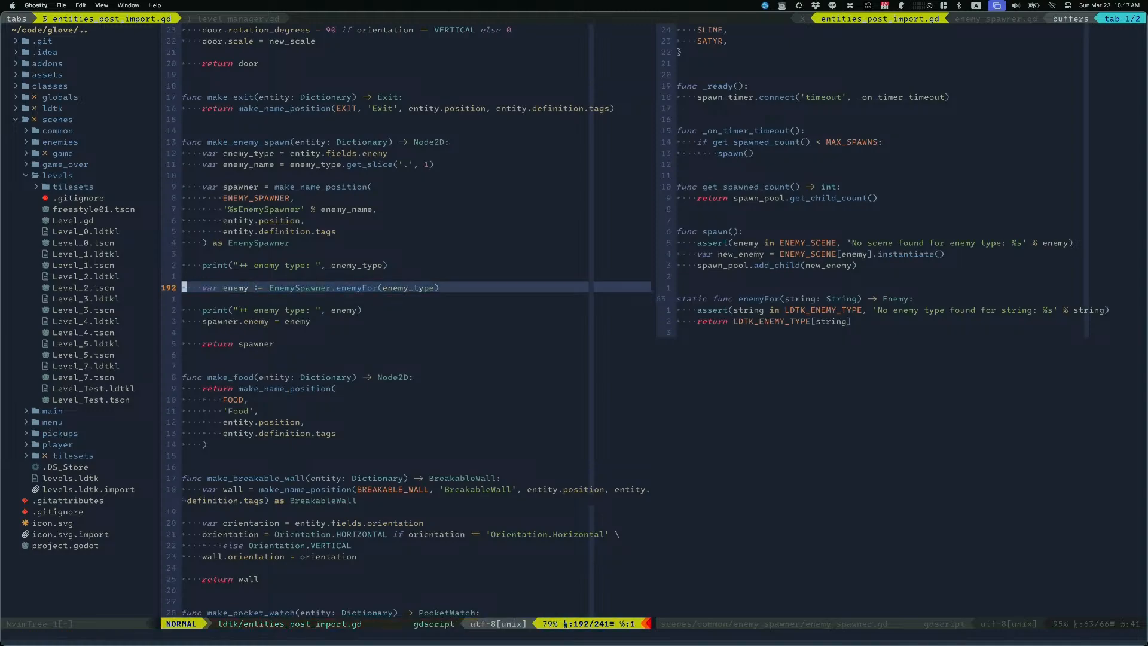
Step: Switch to Obsidian and replace the enemyFor line in the importer code block with the yanked var enemy := version
{"action": "key", "text": "super+Tab"}
{"action": "key", "text": "k"}
{"action": "key", "text": "k"}
{"action": "key", "text": "k"}
{"action": "key", "text": "p"}
{"action": "key", "text": "k"}
{"action": "key", "text": "d"}
{"action": "key", "text": "d"}
{"action": "key", "text": "j"}
{"action": "key", "text": "j"}
{"action": "key", "text": "j"}
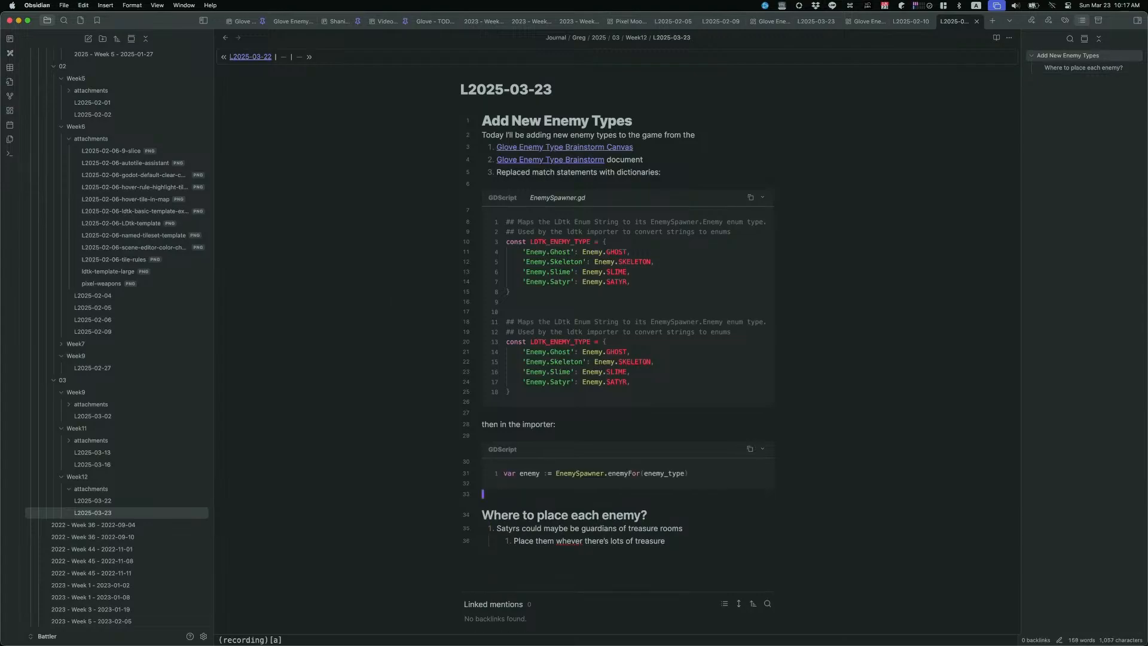
Step: Delete the duplicate LDTK_ENEMY_TYPE dictionary and its comments from the EnemySpawner.gd code block
{"action": "key", "text": "k"}
{"action": "key", "text": "k"}
{"action": "key", "text": "k"}
{"action": "key", "text": "k"}
{"action": "key", "text": "k"}
{"action": "key", "text": "k"}
{"action": "key", "text": "k"}
{"action": "key", "text": "k"}
{"action": "key", "text": "k"}
{"action": "key", "text": "k"}
{"action": "key", "text": "shift+v"}
{"action": "key", "text": "k"}
{"action": "key", "text": "k"}
{"action": "key", "text": "k"}
{"action": "key", "text": "k"}
{"action": "key", "text": "k"}
{"action": "key", "text": "k"}
{"action": "key", "text": "k"}
{"action": "key", "text": "d"}
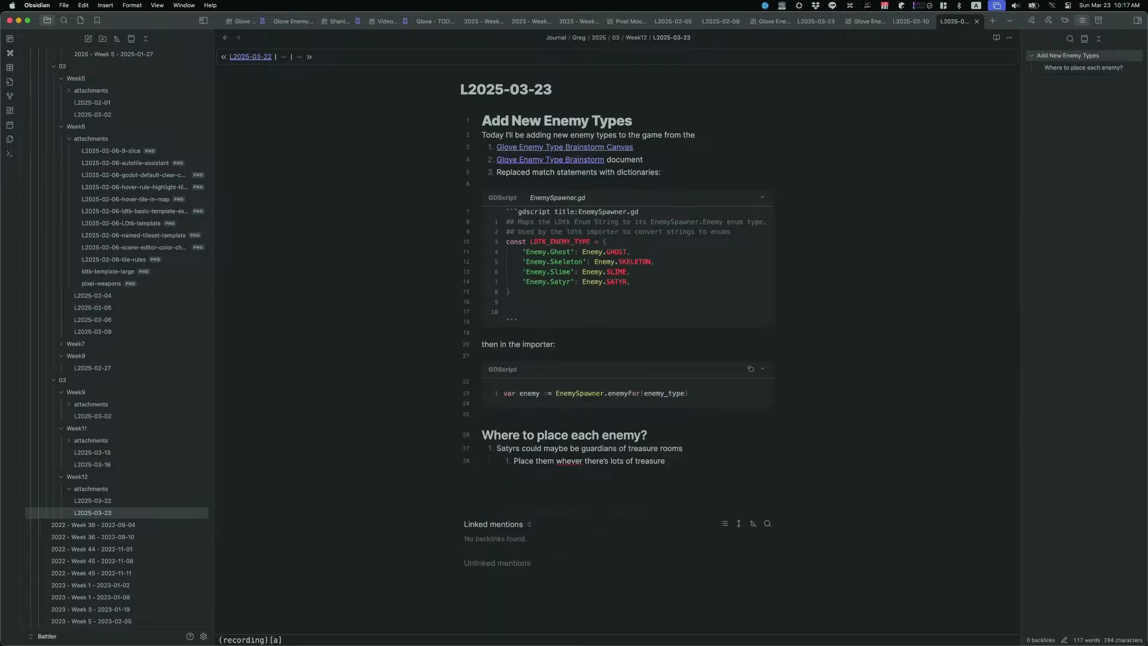
Step: Switch to Ghostty and yank the whole static enemyFor function at the end of enemy_spawner.gd
{"action": "key", "text": "super+Tab"}
{"action": "key", "text": "ctrl+w"}
{"action": "key", "text": "l"}
{"action": "key", "text": "shift+v"}
{"action": "key", "text": "j"}
{"action": "key", "text": "j"}
{"action": "key", "text": "j"}
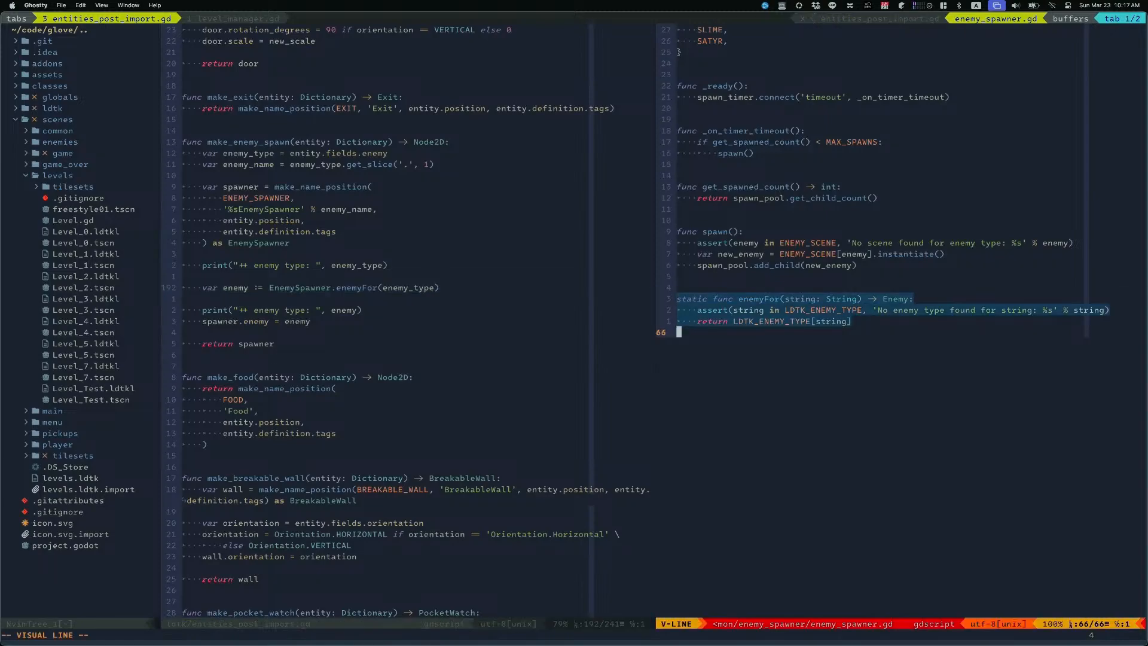
{"action": "key", "text": "y"}
Step: Back in the Obsidian note, paste enemyFor below the dictionary, separated by two blank lines and without a trailing blank line
{"action": "key", "text": "super+Tab"}
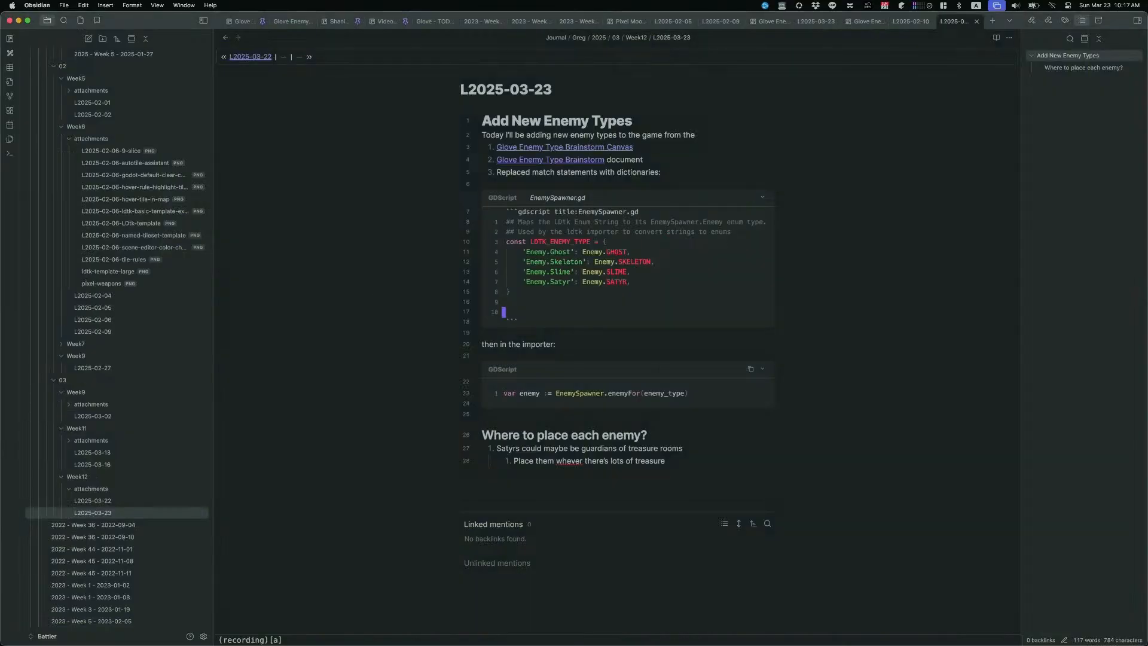
{"action": "key", "text": "p"}
{"action": "key", "text": "d"}
{"action": "key", "text": "d"}
{"action": "key", "text": "k"}
{"action": "key", "text": "k"}
{"action": "key", "text": "k"}
{"action": "key", "text": "k"}
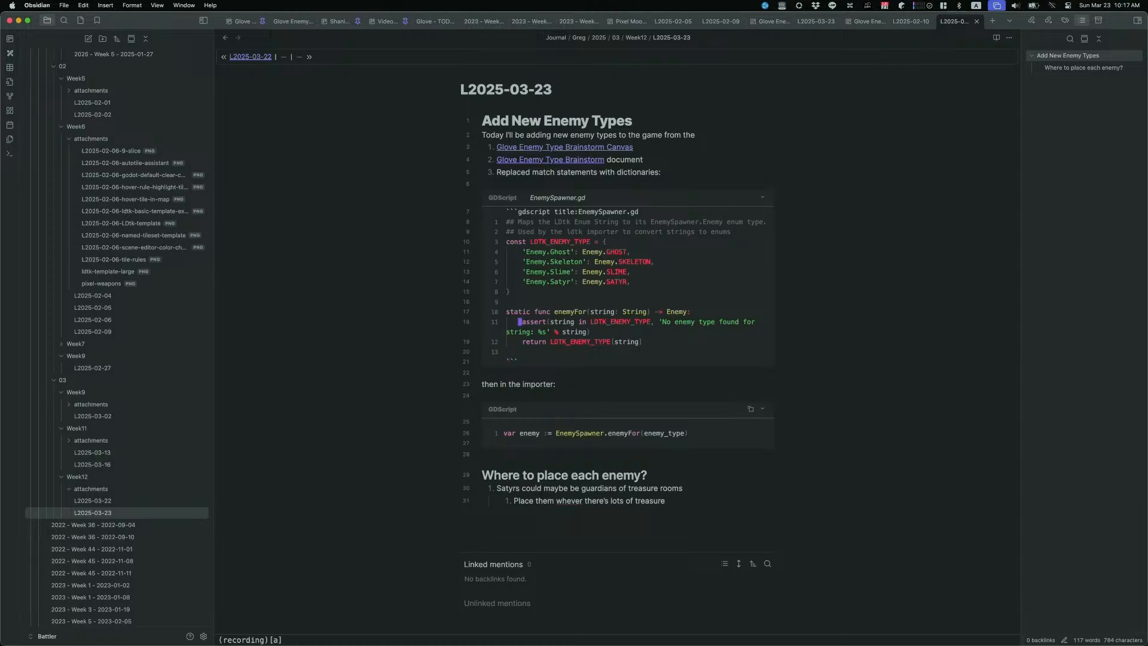
{"action": "key", "text": "p"}
{"action": "key", "text": "j"}
{"action": "key", "text": "j"}
{"action": "key", "text": "j"}
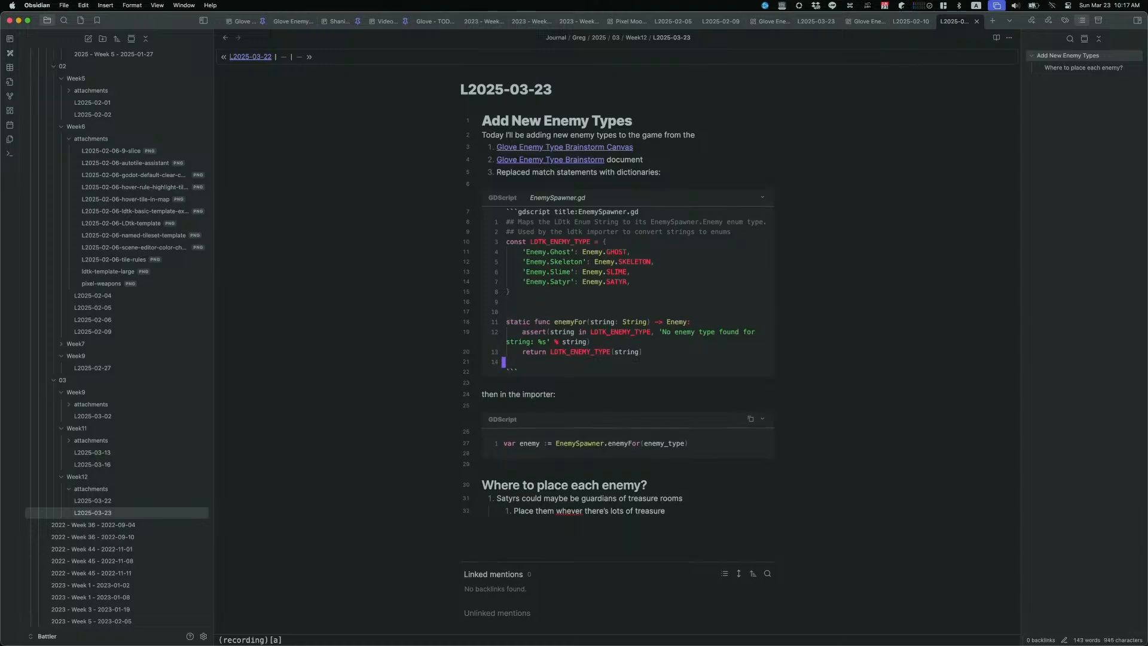
{"action": "key", "text": "k"}
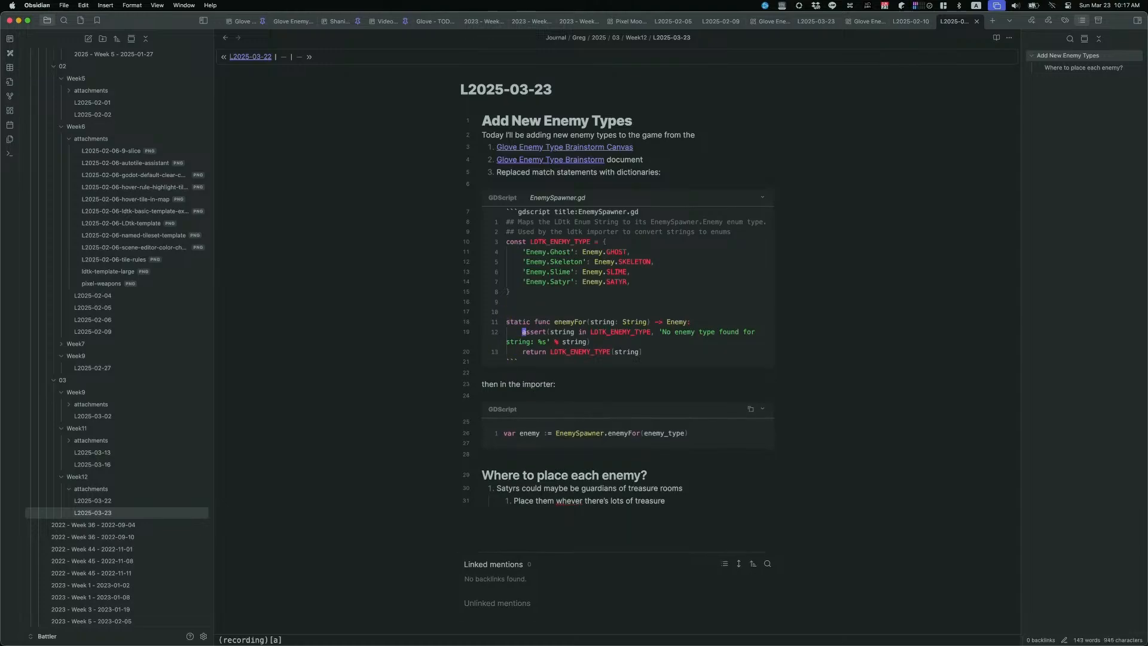
Step: Split the assert call in the note's enemyFor function so its condition, message and closing parenthesis each sit on their own line
{"action": "key", "text": "l"}
{"action": "key", "text": "l"}
{"action": "key", "text": "l"}
{"action": "key", "text": "l"}
{"action": "key", "text": "l"}
{"action": "key", "text": "l"}
{"action": "key", "text": "a"}
{"action": "key", "text": "Return"}
{"action": "key", "text": "Tab"}
{"action": "key", "text": "Escape"}
{"action": "key", "text": "f"}
{"action": "key", "text": "a"}
{"action": "key", "text": "Return"}
{"action": "key", "text": "Escape"}
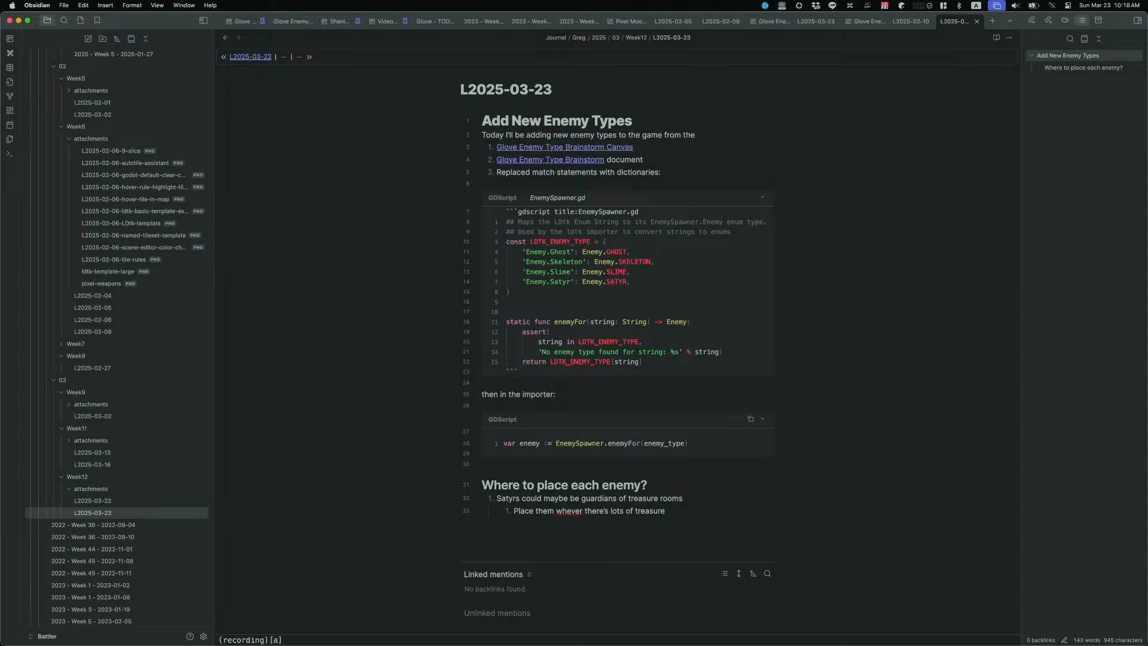
{"action": "key", "text": "i"}
{"action": "key", "text": "Return"}
{"action": "key", "text": "Escape"}
Step: Add "Instead of:" and an empty gdscript code block above the "Where to place each enemy?" heading
{"action": "key", "text": "j"}
{"action": "key", "text": "j"}
{"action": "key", "text": "j"}
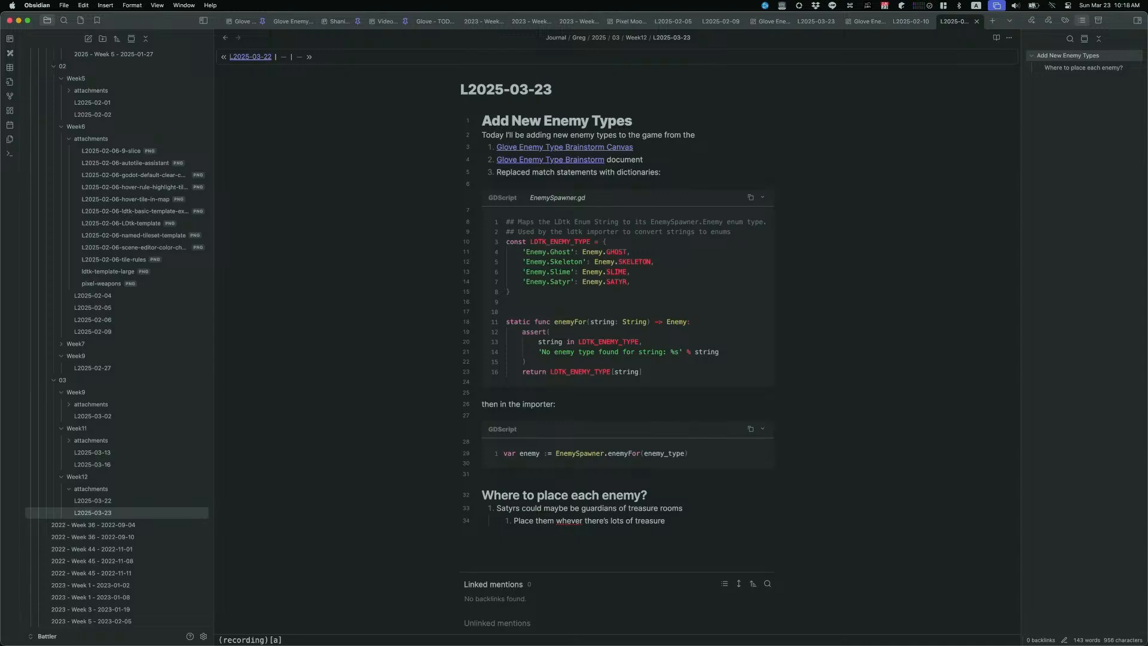
{"action": "key", "text": "j"}
{"action": "key", "text": "j"}
{"action": "key", "text": "j"}
{"action": "key", "text": "j"}
{"action": "key", "text": "j"}
{"action": "key", "text": "j"}
{"action": "key", "text": "j"}
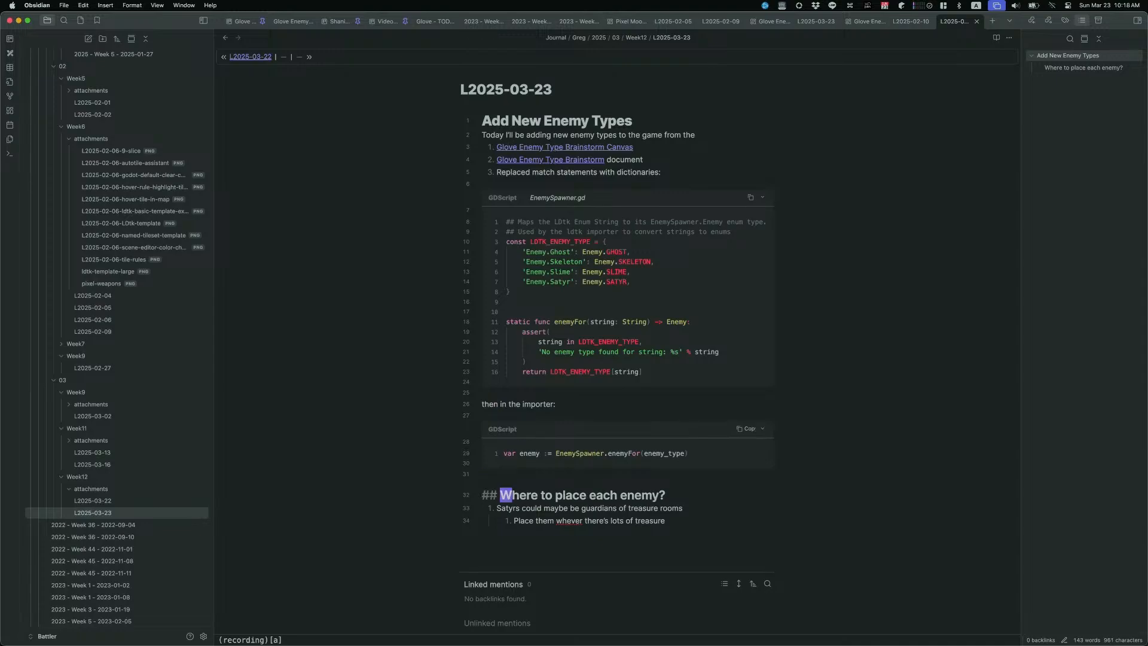
{"action": "key", "text": "O"}
{"action": "key", "text": "Escape"}
{"action": "type", "text": "OInstead of"}
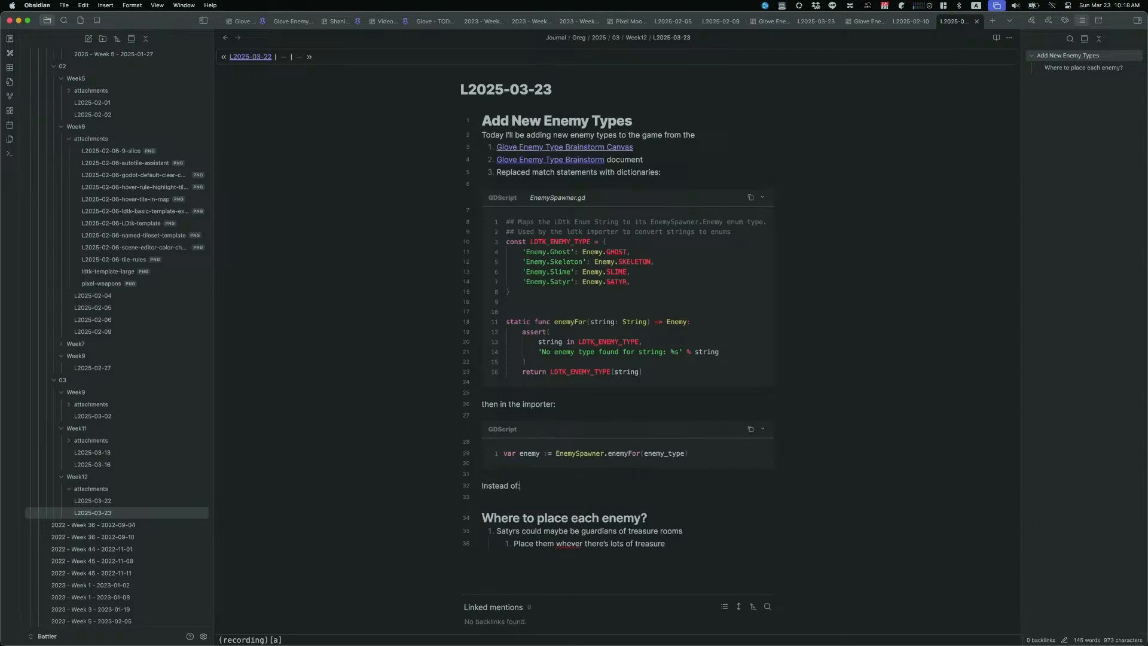
{"action": "key", "text": "Return"}
{"action": "key", "text": "Return"}
{"action": "type", "text": "```"}
{"action": "key", "text": "BackSpace"}
{"action": "type", "text": "gdscript"}
{"action": "key", "text": "Return"}
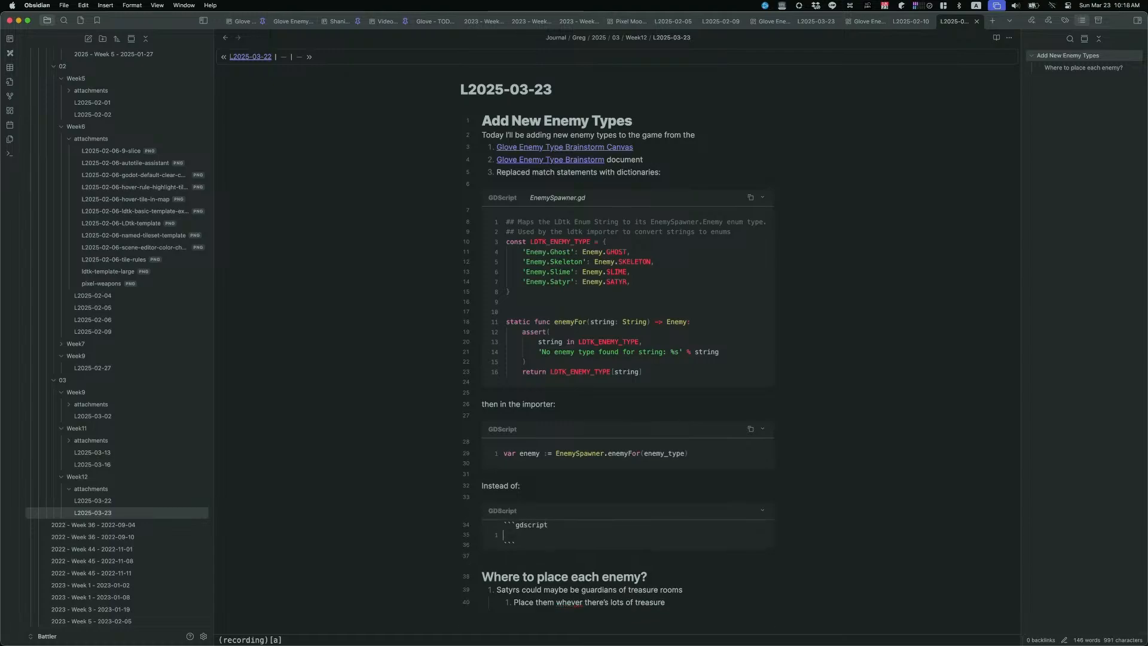
Step: In the new block, write match enemy_type: with an 'Enemy.Ghost': case that assigns enemy = EnemySpawner.Enemy.Ghost
{"action": "key", "text": "super+Tab"}
{"action": "key", "text": "ctrl+w"}
{"action": "key", "text": "h"}
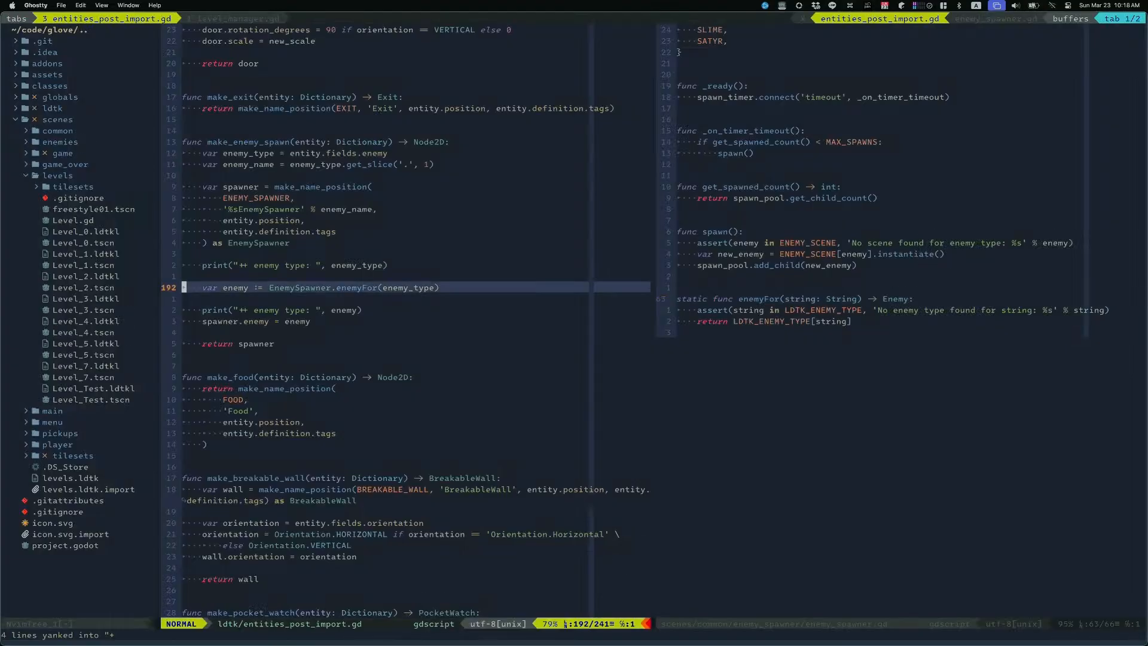
{"action": "key", "text": "super+Tab"}
{"action": "type", "text": "match "}
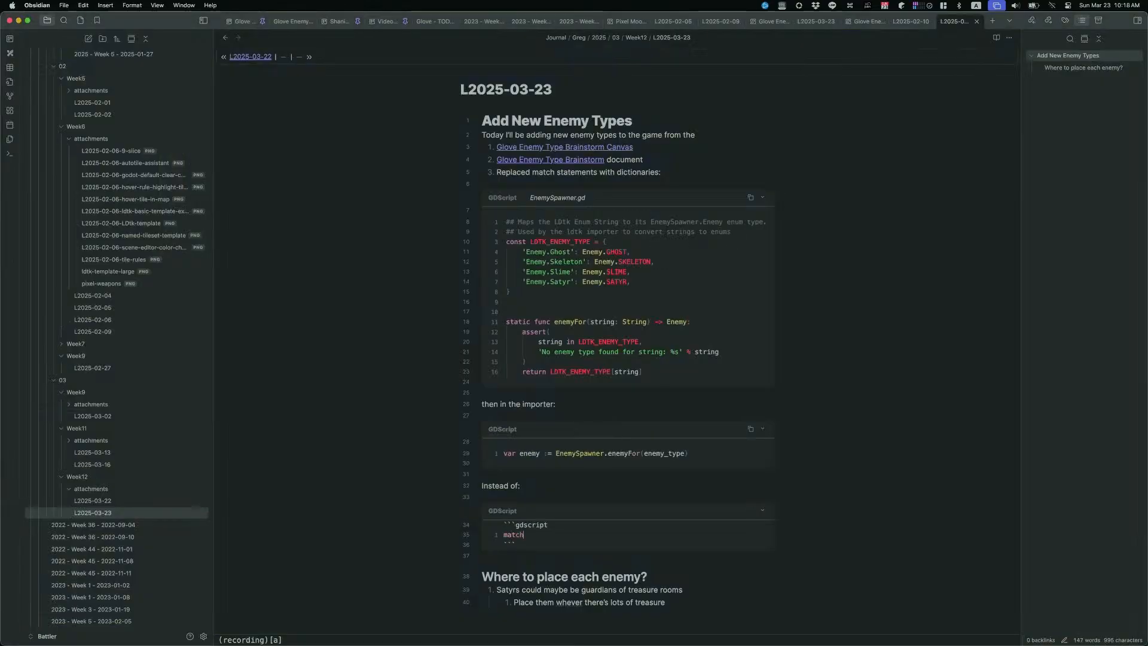
{"action": "type", "text": "enemy_type:"}
{"action": "key", "text": "Return"}
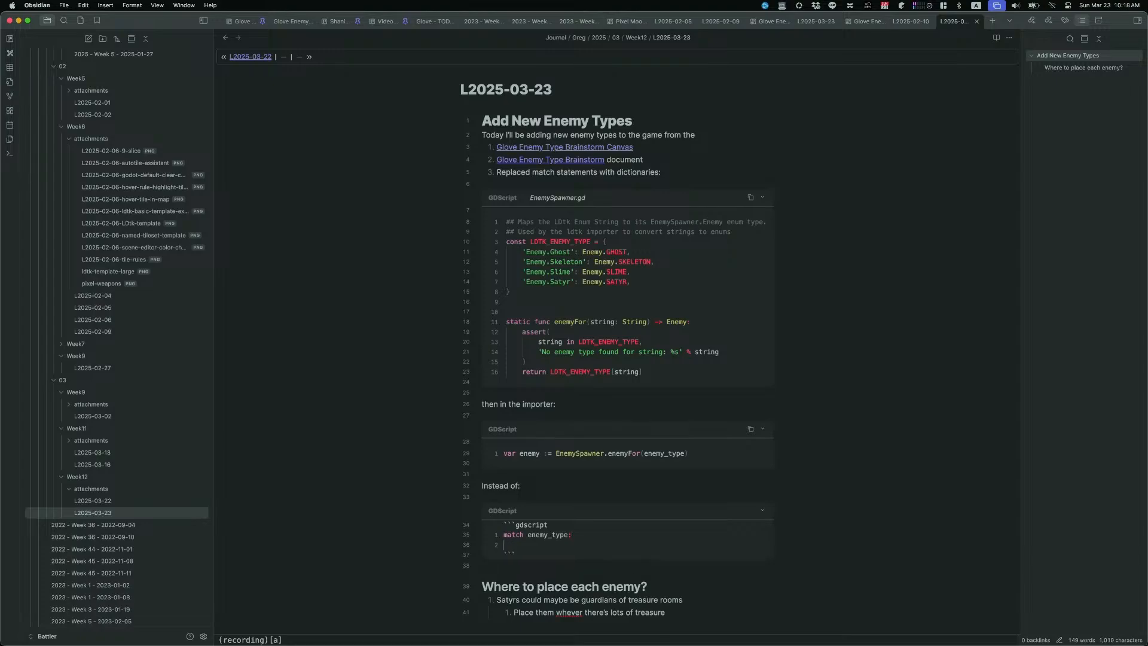
{"action": "type", "text": "'Enemy.Ghost':"}
{"action": "key", "text": "Return"}
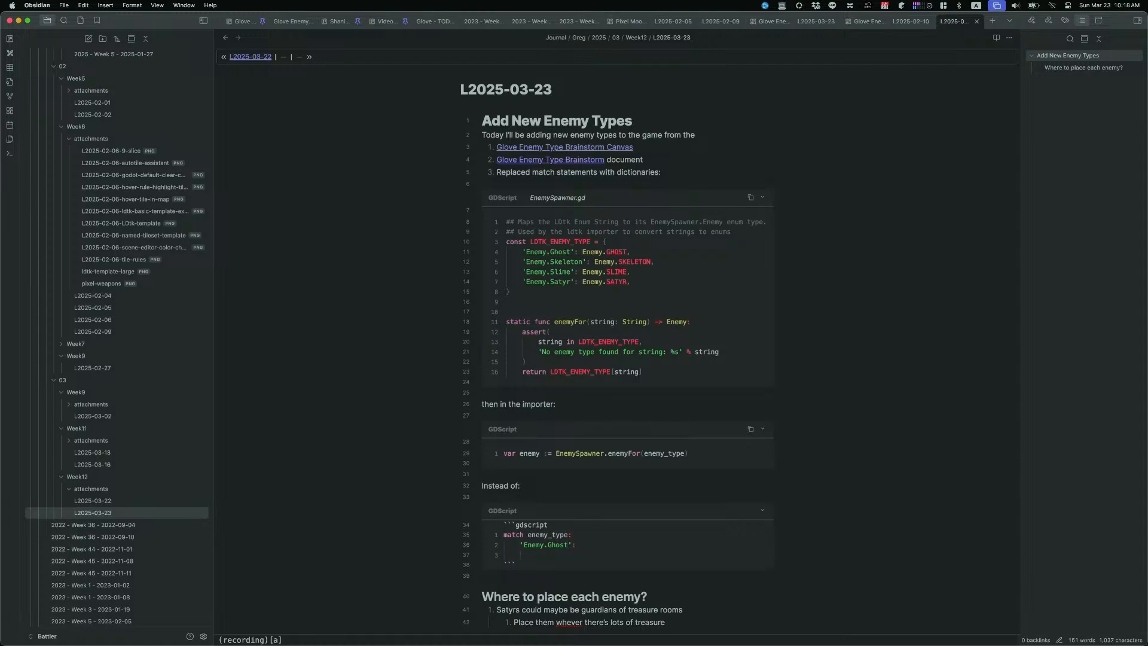
{"action": "type", "text": "enemy = EnemySpawner.Enemy.Ghosto"}
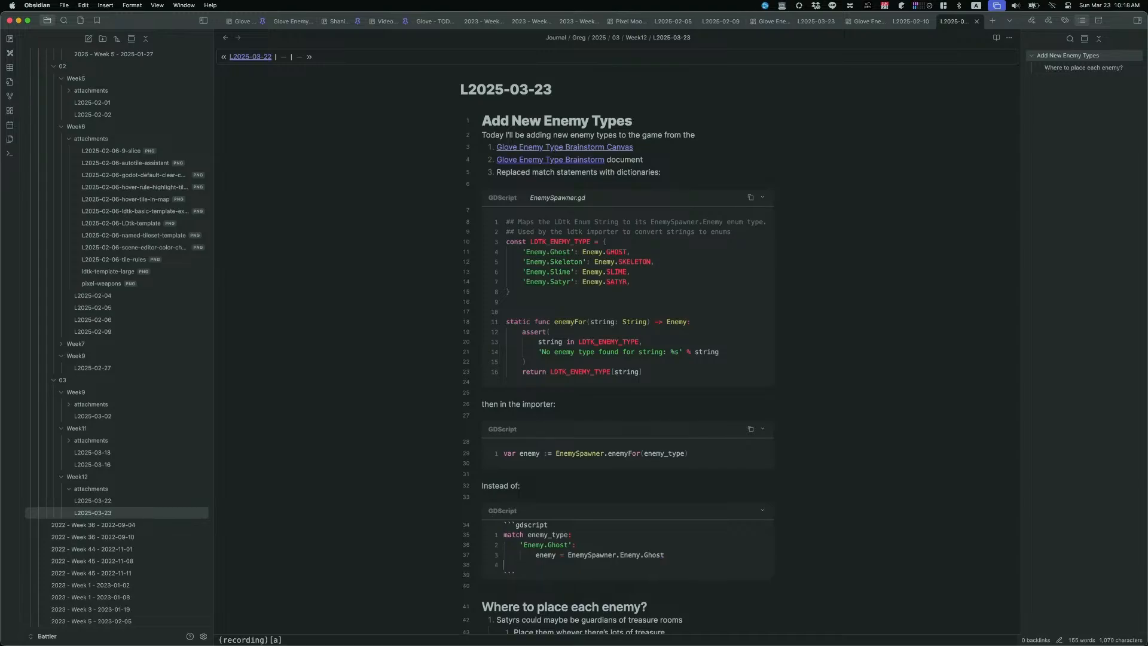
Step: Add an 'Enemy.Skeleton': case to the match statement, assigning enemy = EnemySpawner.Enemy.SKELETON
{"action": "key", "text": "Return"}
{"action": "key", "text": "Tab"}
{"action": "type", "text": "'Gnemy.Skeleton"}
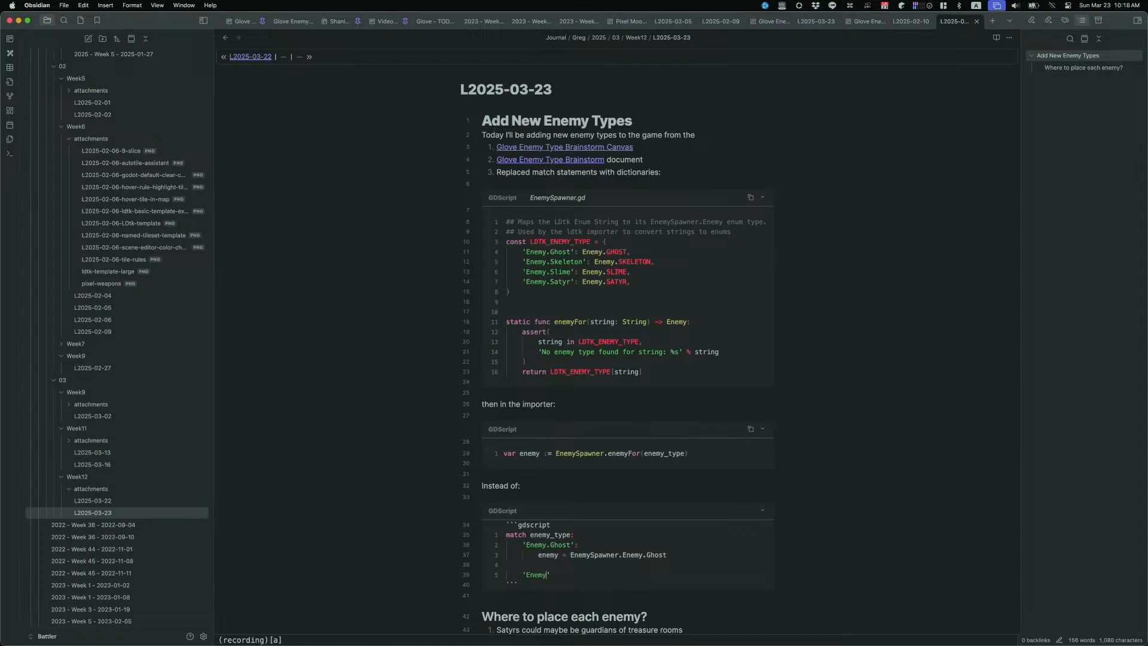
{"action": "type", "text": "':"}
{"action": "key", "text": "Return"}
{"action": "key", "text": "Escape"}
{"action": "key", "text": "k"}
{"action": "key", "text": "k"}
{"action": "key", "text": "k"}
{"action": "key", "text": "j"}
{"action": "key", "text": "j"}
{"action": "key", "text": "j"}
{"action": "key", "text": "k"}
{"action": "key", "text": "p"}
{"action": "key", "text": "shift+a"}
{"action": "key", "text": "alt+BackSpace"}
{"action": "type", "text": "SKELETON"}
{"action": "key", "text": "Escape"}
Step: Change the enum value assigned in the 'Enemy.Ghost' case to uppercase GHOST
{"action": "key", "text": "k"}
{"action": "key", "text": "k"}
{"action": "key", "text": "k"}
{"action": "key", "text": "k"}
{"action": "key", "text": "j"}
{"action": "key", "text": "a"}
{"action": "key", "text": "BackSpace"}
{"action": "key", "text": "BackSpace"}
{"action": "key", "text": "BackSpace"}
{"action": "key", "text": "BackSpace"}
{"action": "key", "text": "BackSpace"}
{"action": "type", "text": "GHOST"}
{"action": "key", "text": "Escape"}
Step: Add an 'Enemy.Slime': case below the Skeleton case, using a copied assignment line with the value SLIME
{"action": "key", "text": "j"}
{"action": "key", "text": "j"}
{"action": "key", "text": "j"}
{"action": "key", "text": "j"}
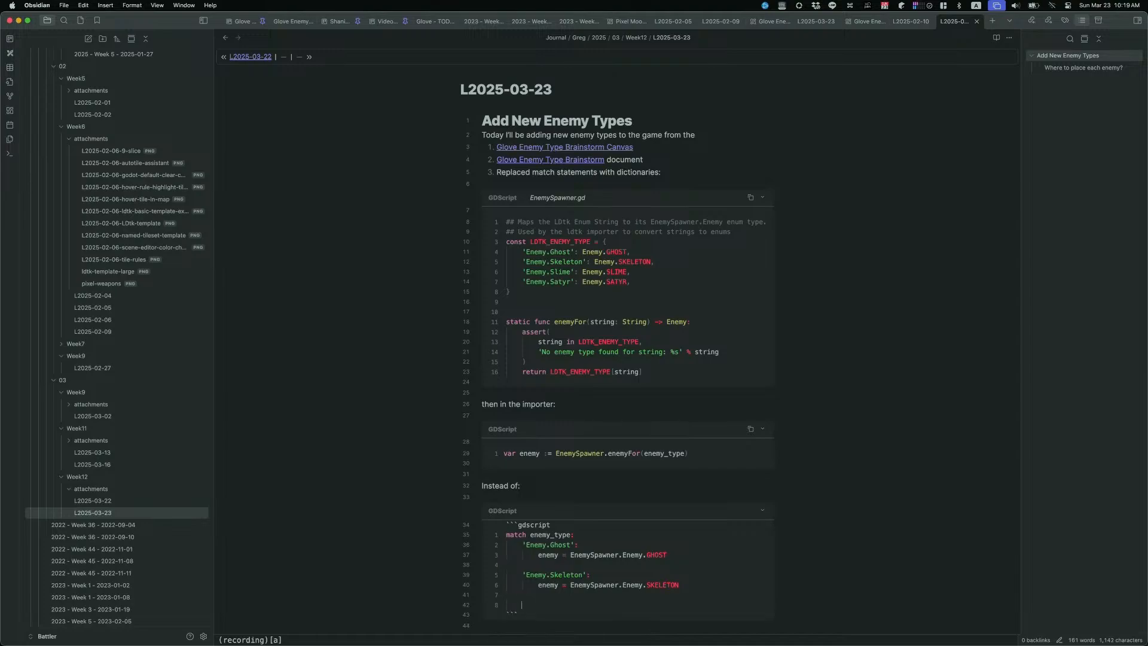
{"action": "type", "text": "Enemy.Slime':"}
{"action": "key", "text": "BackSpace"}
{"action": "key", "text": "Delete"}
{"action": "key", "text": "Escape"}
{"action": "key", "text": "k"}
{"action": "key", "text": "k"}
{"action": "key", "text": "k"}
{"action": "key", "text": "y"}
{"action": "key", "text": "y"}
{"action": "key", "text": "j"}
{"action": "key", "text": "j"}
{"action": "key", "text": "p"}
{"action": "key", "text": "j"}
{"action": "key", "text": "k"}
{"action": "key", "text": "p"}
{"action": "key", "text": "k"}
{"action": "key", "text": "shift+a"}
{"action": "key", "text": "alt+BackSpace"}
{"action": "type", "text": "SLIM"}
Step: Add an 'Enemy.Satyr': case below the Slime case, changing the copied assignment line's value to SATYR
{"action": "type", "text": "j"}
{"action": "key", "text": "shift+a"}
{"action": "key", "text": "alt+BackSpace"}
{"action": "type", "text": "SATYR"}
{"action": "key", "text": "Escape"}
{"action": "key", "text": "k"}
{"action": "key", "text": "o"}
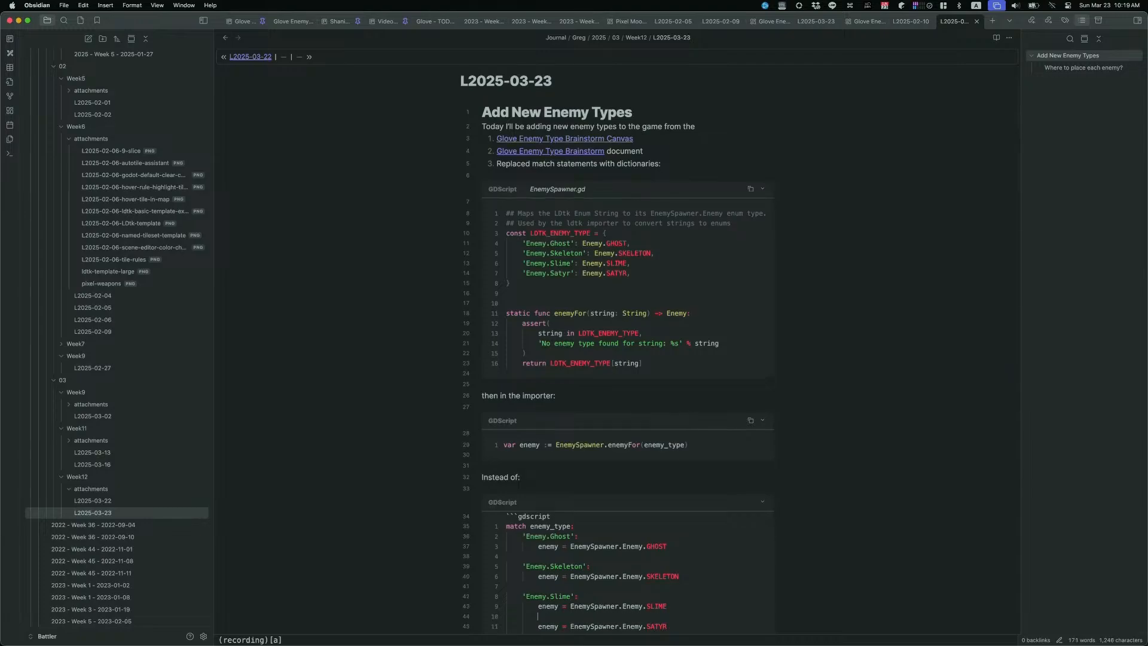
{"action": "key", "text": "Return"}
{"action": "type", "text": "'"}
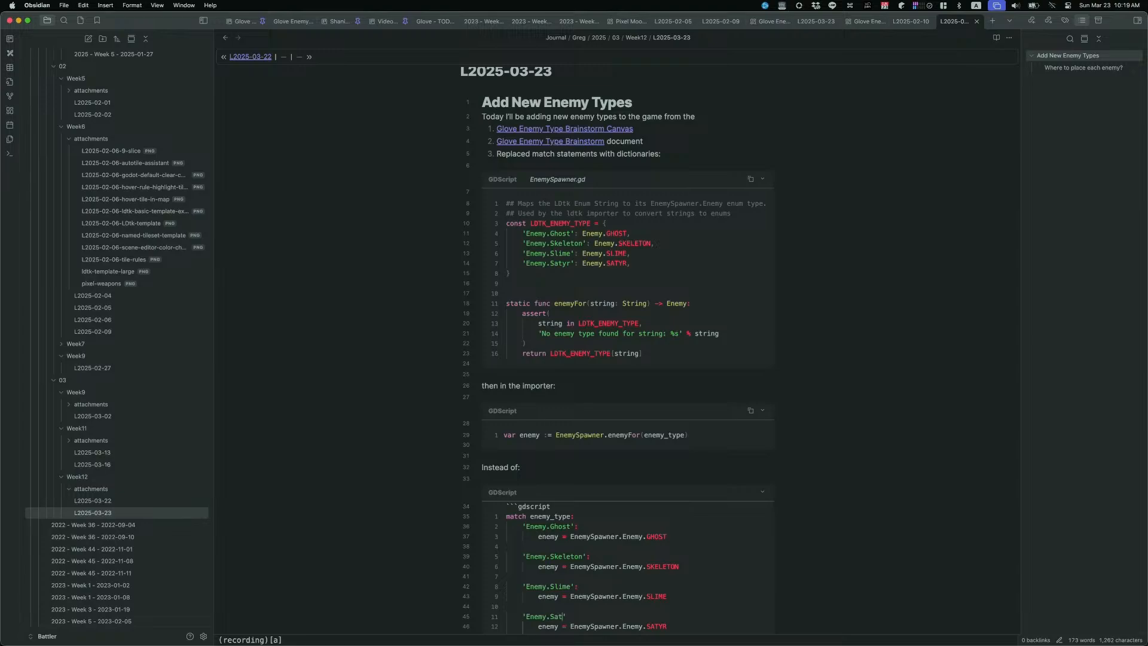
{"action": "type", "text": "Enemy.Satyr':"}
Step: Remove the empty line at the end of the match code block and leave the block
{"action": "key", "text": "Escape"}
{"action": "key", "text": "j"}
{"action": "key", "text": "o"}
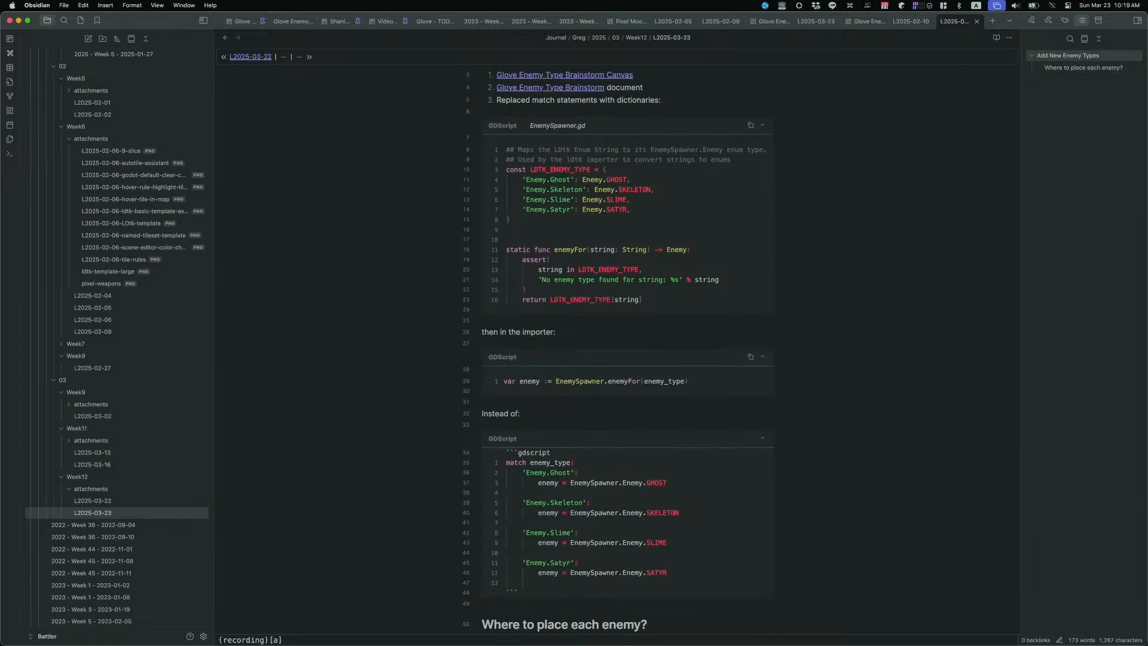
{"action": "key", "text": "Escape"}
{"action": "key", "text": "d"}
{"action": "key", "text": "d"}
{"action": "key", "text": "j"}
{"action": "key", "text": "j"}
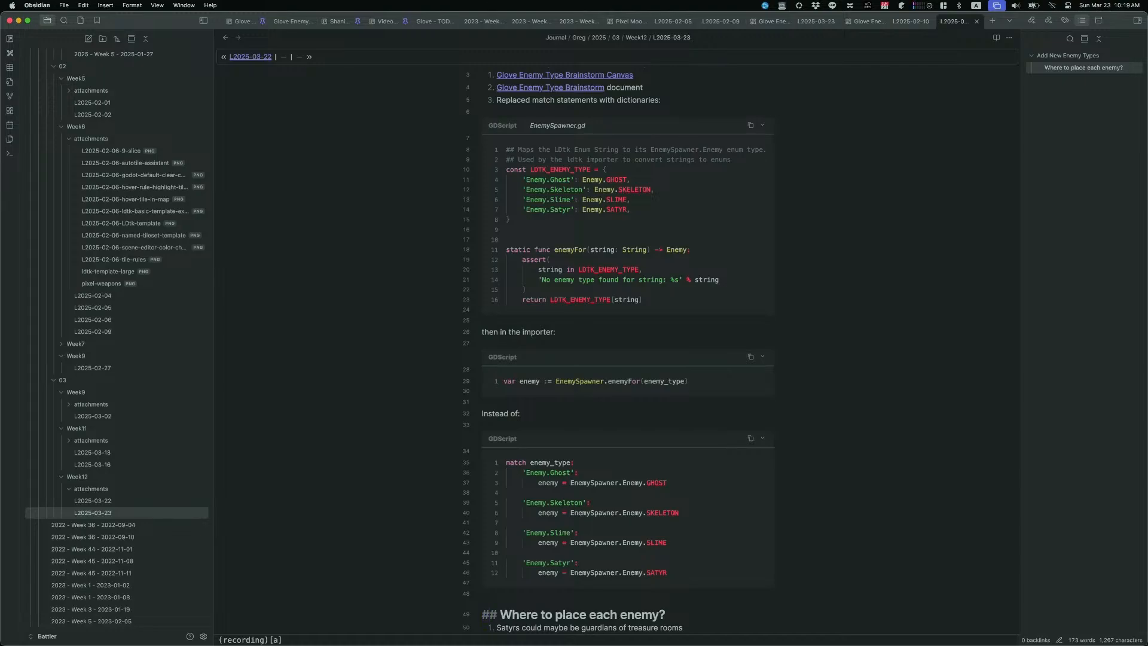
Step: Start a level-two heading beginning "Replaced Match" above the "Replaced match statements with dictionaries:" item, separated from the list before it
{"action": "scroll", "coordinate": [495, 273], "scroll_direction": "up", "scroll_amount": 3}
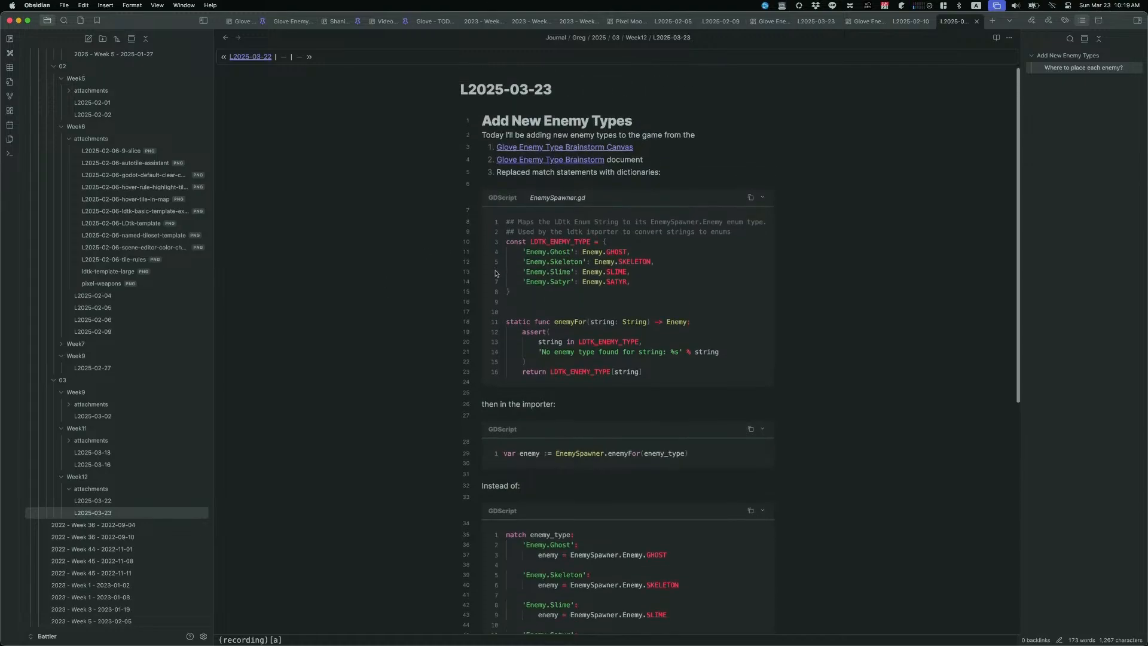
{"action": "left_click", "coordinate": [662, 170]}
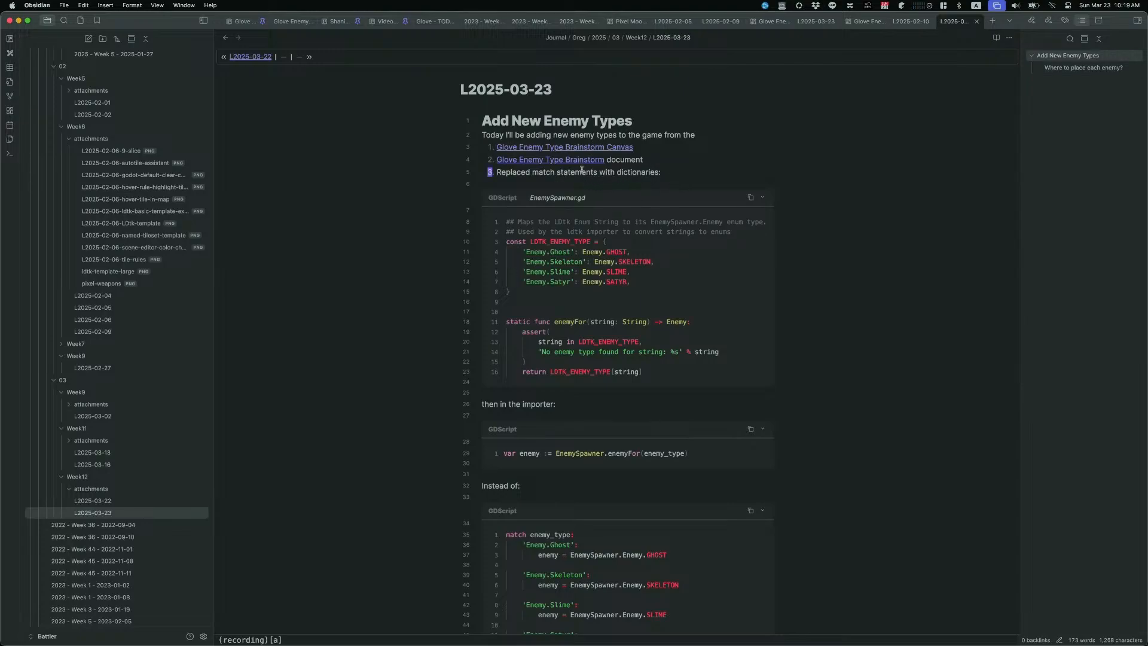
{"action": "key", "text": "Up"}
{"action": "key", "text": "Return"}
{"action": "key", "text": "Return"}
{"action": "key", "text": "Return"}
{"action": "type", "text": "## Replace"}
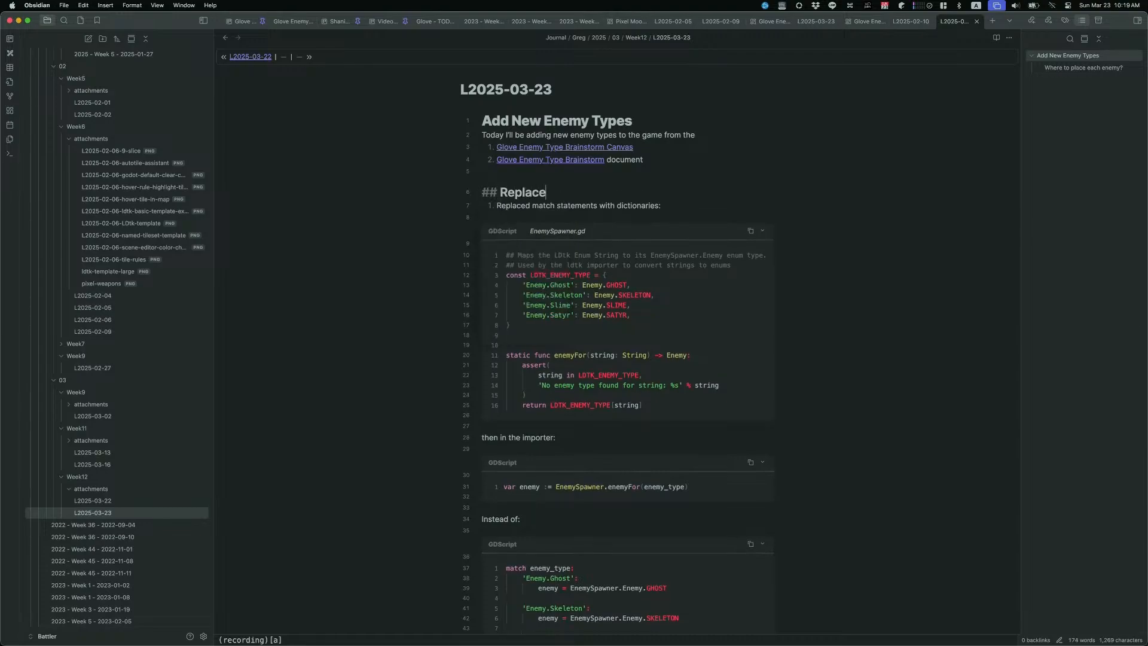
{"action": "type", "text": "d Match Sta"}
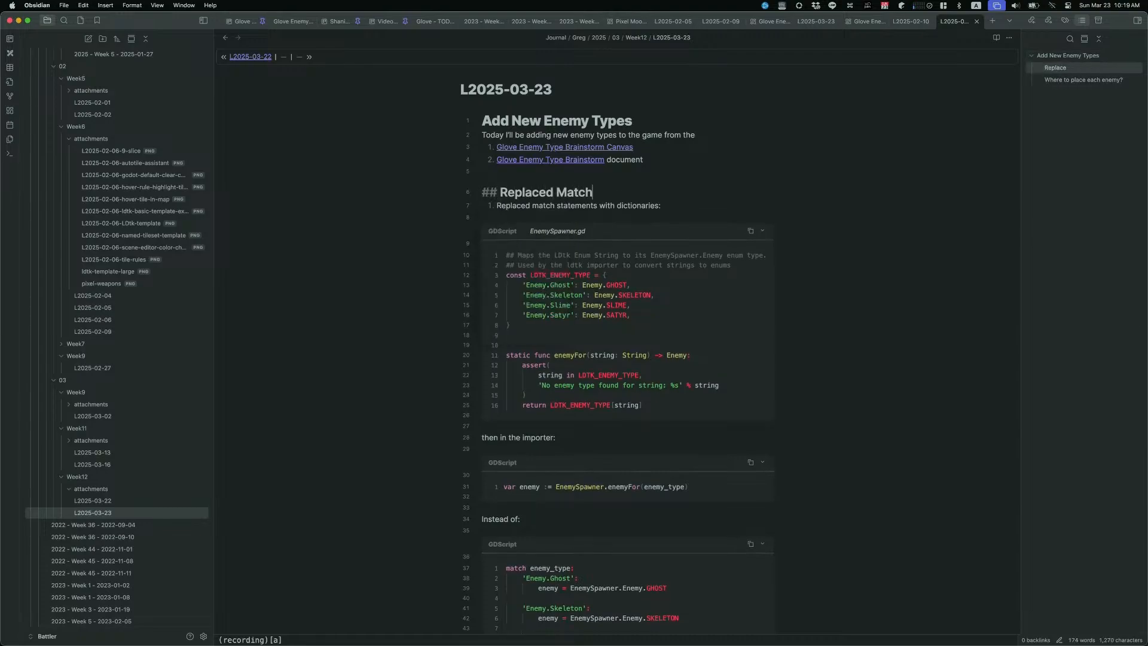
{"action": "key", "text": "BackSpace"}
{"action": "type", "text": "tatem"}
Step: Reword the new heading to "Replaced Growing Match Statements with Maps" and start a line beneath it
{"action": "key", "text": "alt+BackSpace"}
{"action": "key", "text": "alt+BackSpace"}
{"action": "type", "text": "Growing Match Stat"}
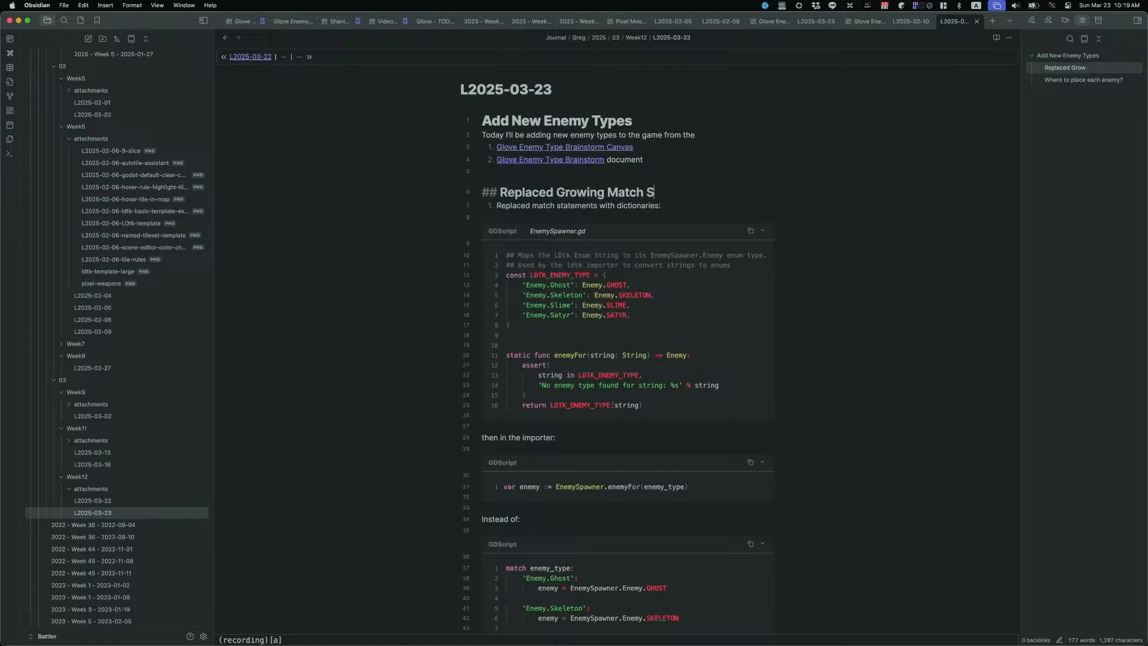
{"action": "key", "text": "BackSpace"}
{"action": "key", "text": "BackSpace"}
{"action": "type", "text": "tatements with Maps"}
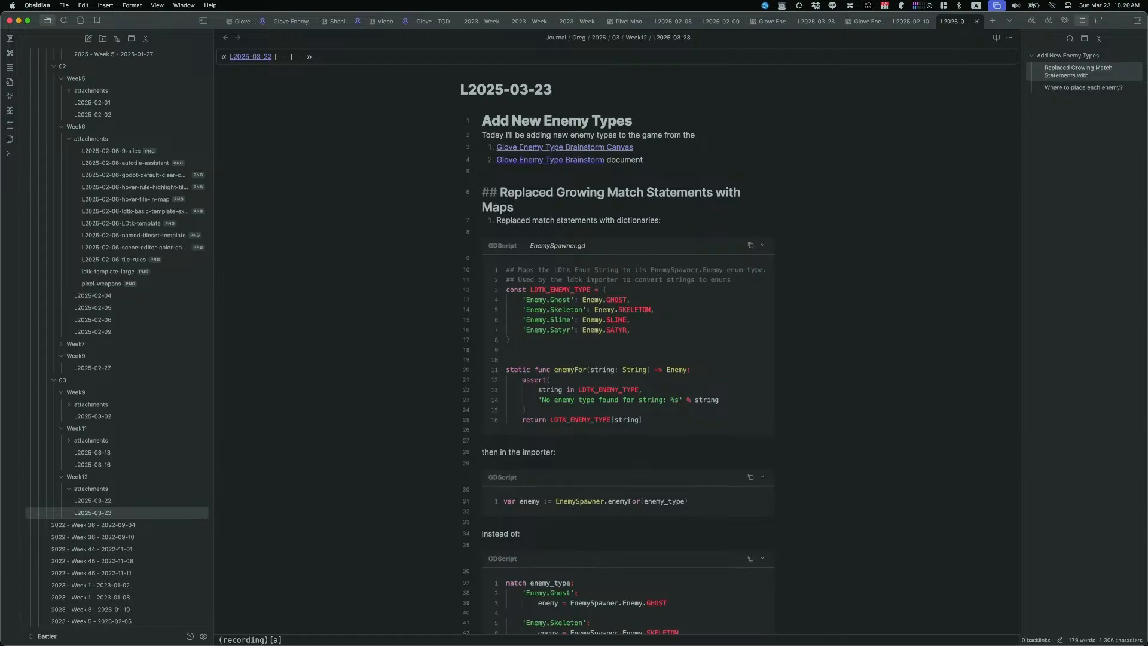
{"action": "key", "text": "alt+BackSpace"}
{"action": "type", "text": "Diction"}
{"action": "key", "text": "alt+BackSpace"}
{"action": "type", "text": "Maps"}
{"action": "key", "text": "Return"}
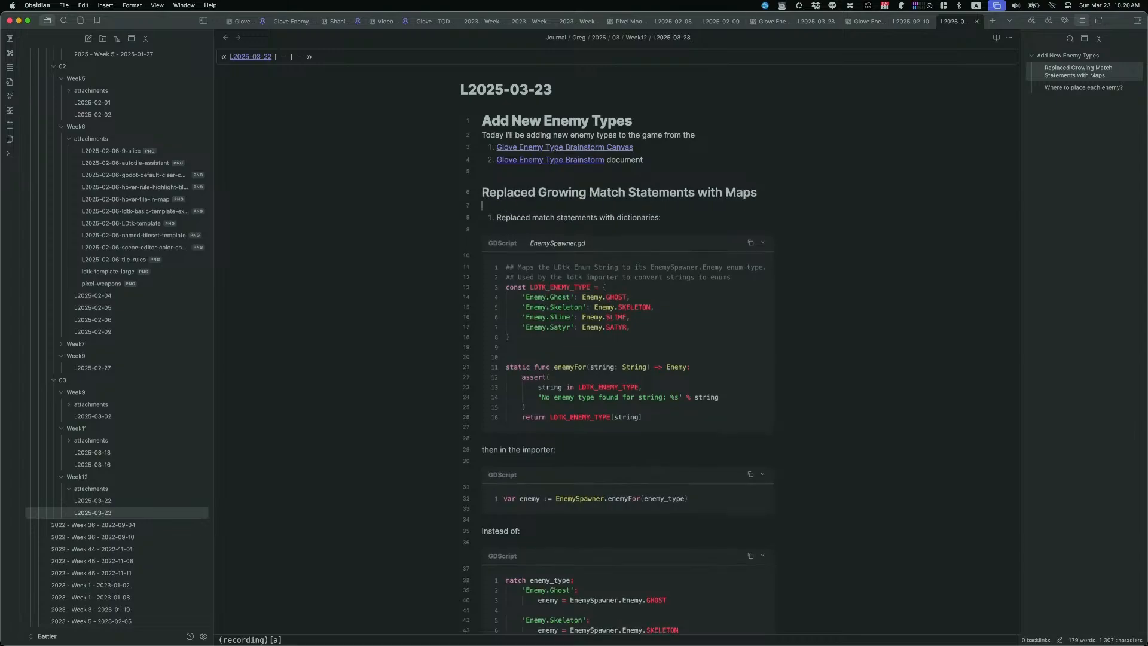
Step: Tag the new section with #blog-this directly under its heading
{"action": "type", "text": "#blog"}
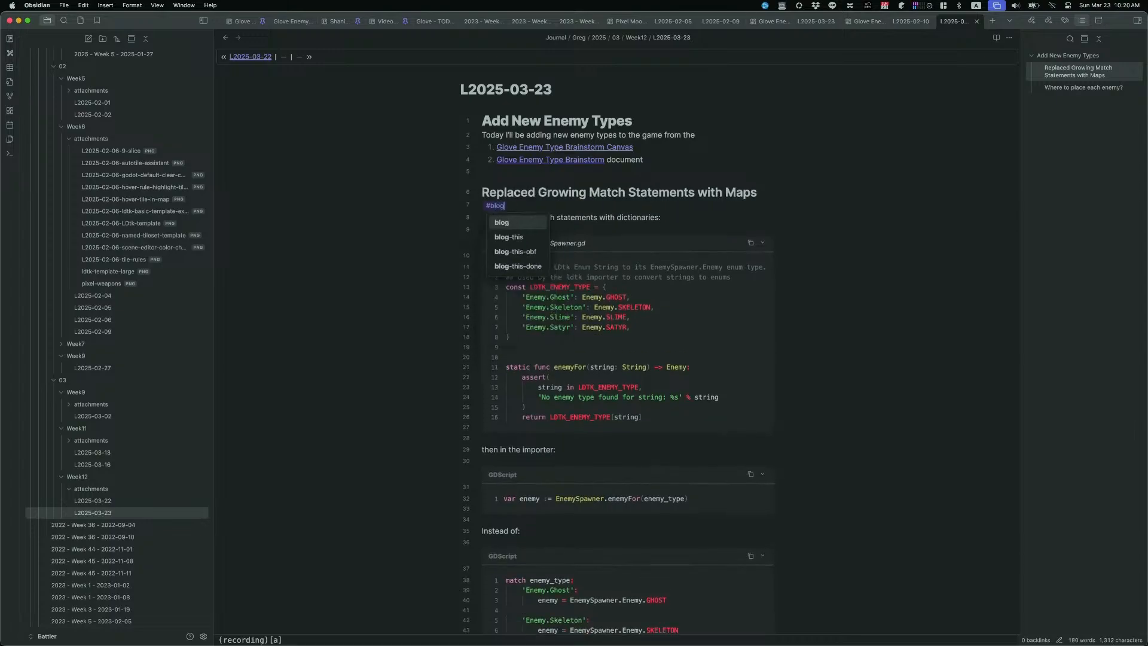
{"action": "key", "text": "Return"}
{"action": "key", "text": "Down"}
{"action": "key", "text": "Down"}
{"action": "key", "text": "Down"}
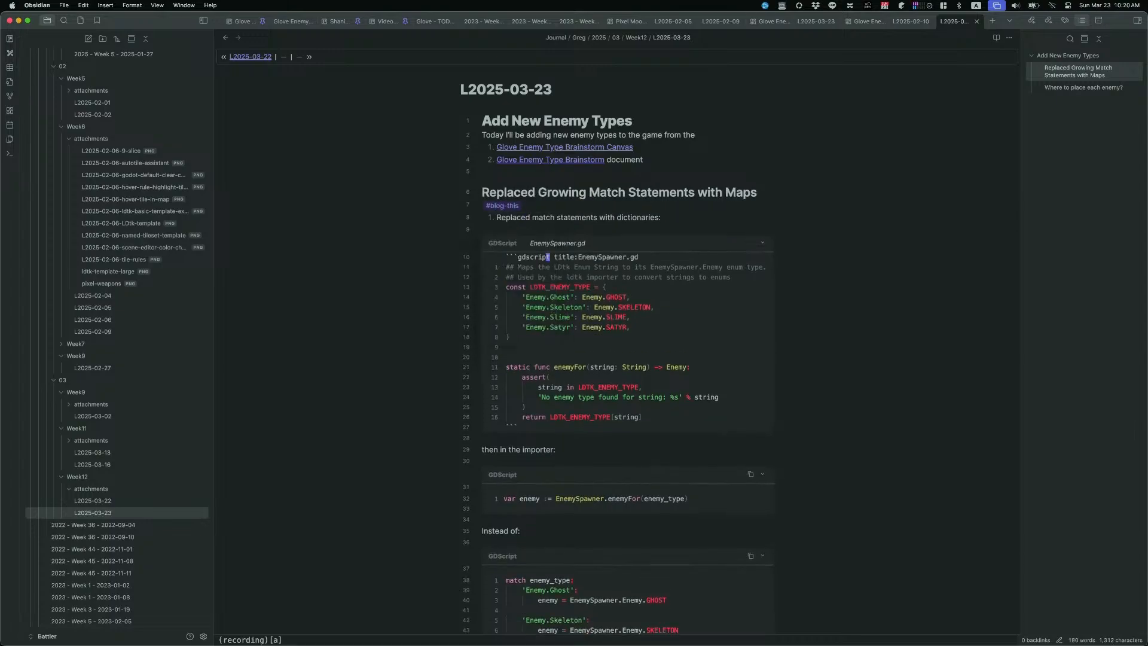
Step: Look over the new section from its heading down to the old match code
{"action": "scroll", "coordinate": [588, 315], "scroll_direction": "down", "scroll_amount": 5}
{"action": "scroll", "coordinate": [597, 317], "scroll_direction": "up", "scroll_amount": 5}
{"action": "scroll", "coordinate": [609, 320], "scroll_direction": "down", "scroll_amount": 2}
{"action": "scroll", "coordinate": [609, 320], "scroll_direction": "up", "scroll_amount": 2}
{"action": "scroll", "coordinate": [639, 315], "scroll_direction": "down", "scroll_amount": 3}
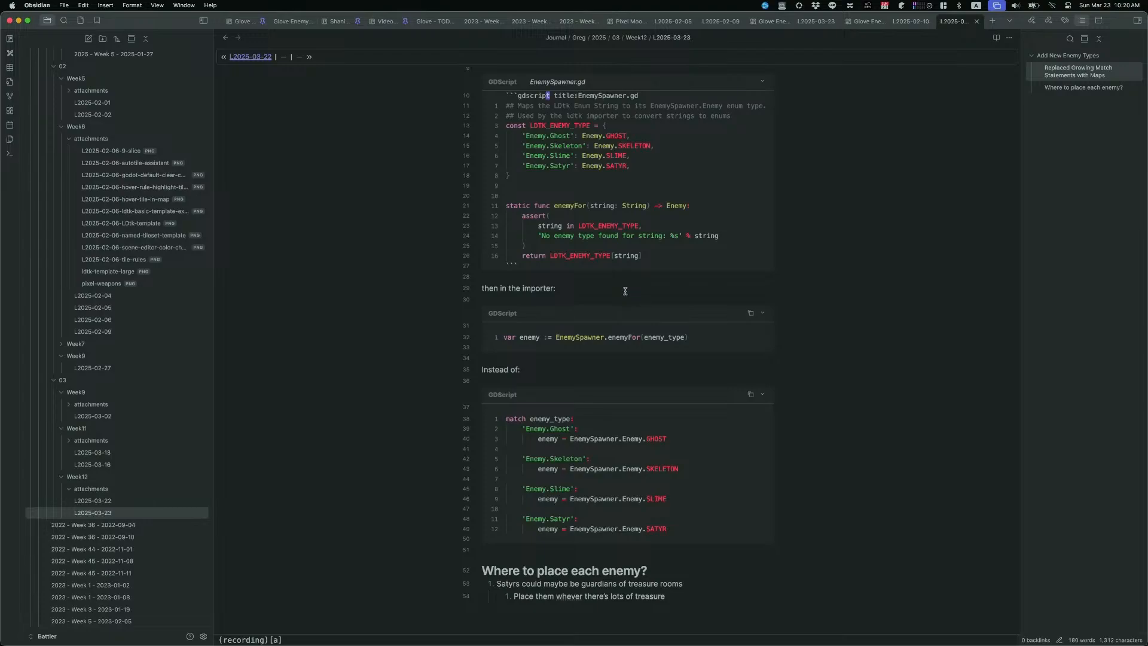
{"action": "scroll", "coordinate": [616, 281], "scroll_direction": "up", "scroll_amount": 2}
{"action": "scroll", "coordinate": [607, 266], "scroll_direction": "up", "scroll_amount": 1}
{"action": "scroll", "coordinate": [588, 358], "scroll_direction": "down", "scroll_amount": 4}
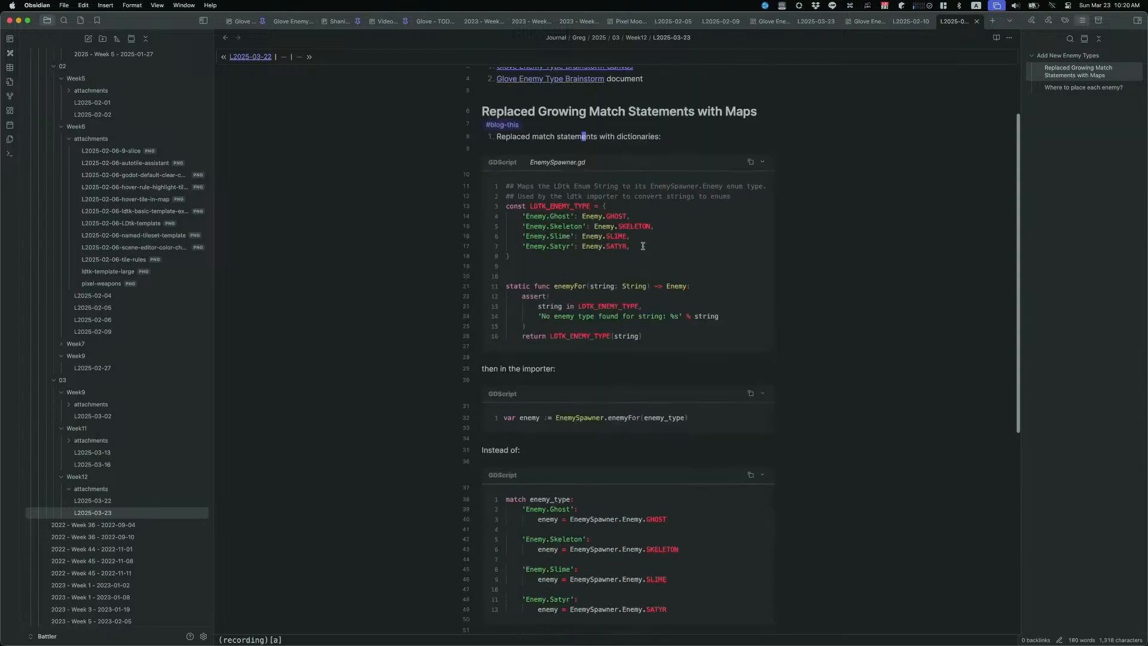
Step: Below the match code block, add a level-three "Pros" heading with numbered item "Only need to update one area of the code (map)"
{"action": "left_click", "coordinate": [590, 487]}
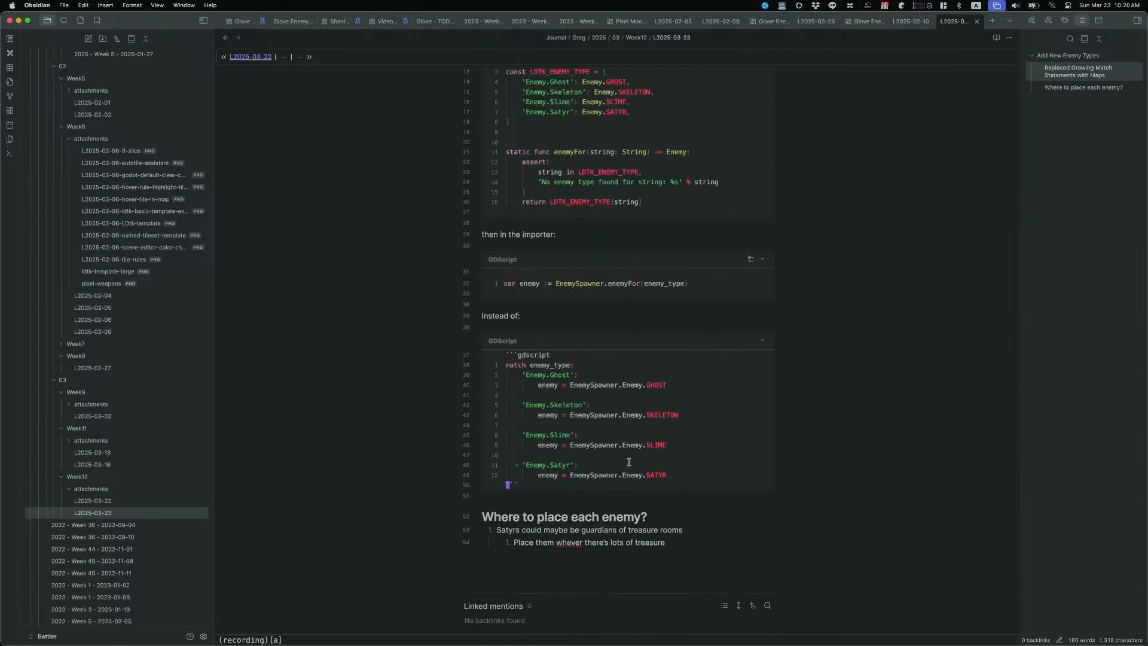
{"action": "key", "text": "Down"}
{"action": "key", "text": "Return"}
{"action": "key", "text": "Return"}
{"action": "key", "text": "Up"}
{"action": "type", "text": "### Pros"}
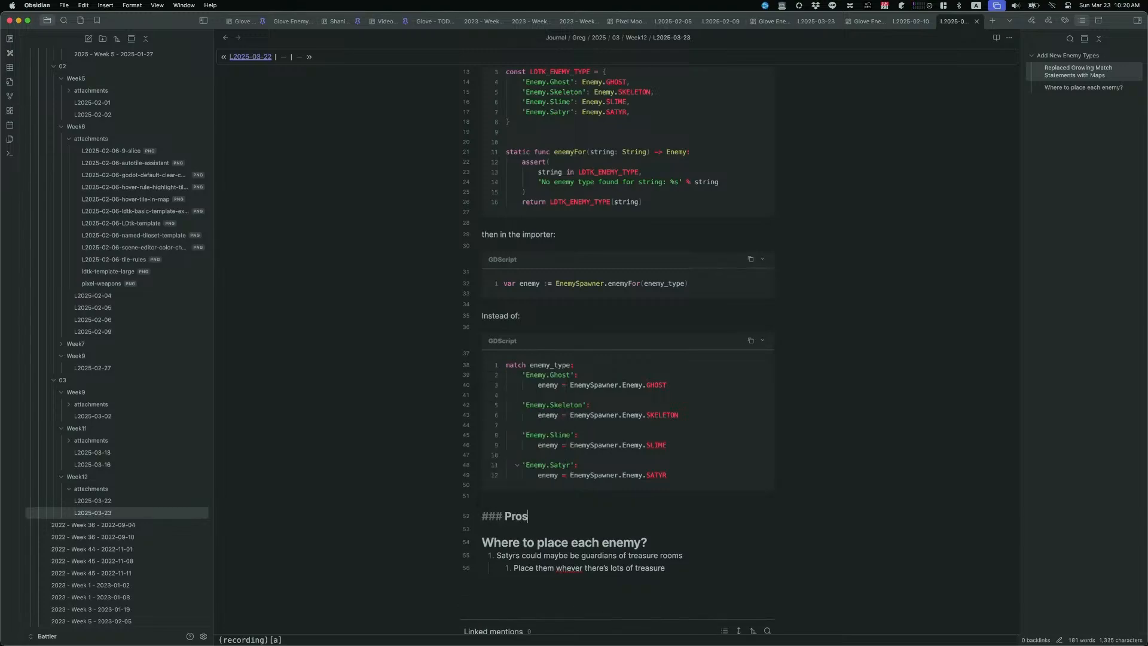
{"action": "key", "text": "Return"}
{"action": "type", "text": "1. "}
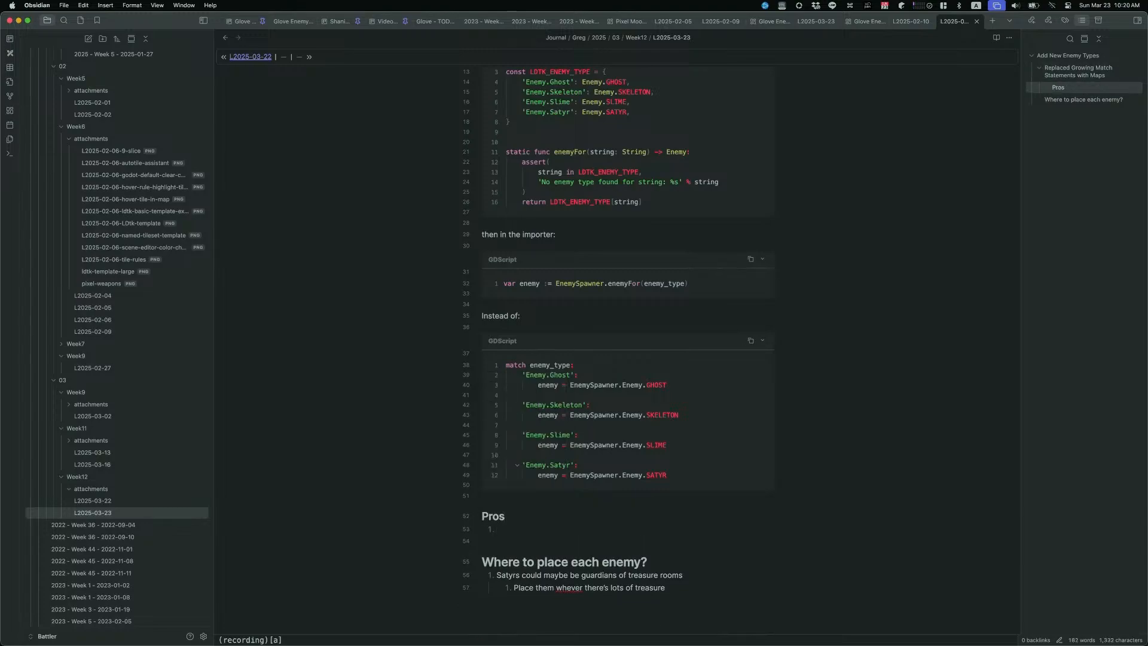
{"action": "type", "text": "Only need to update one area of the code (map)"}
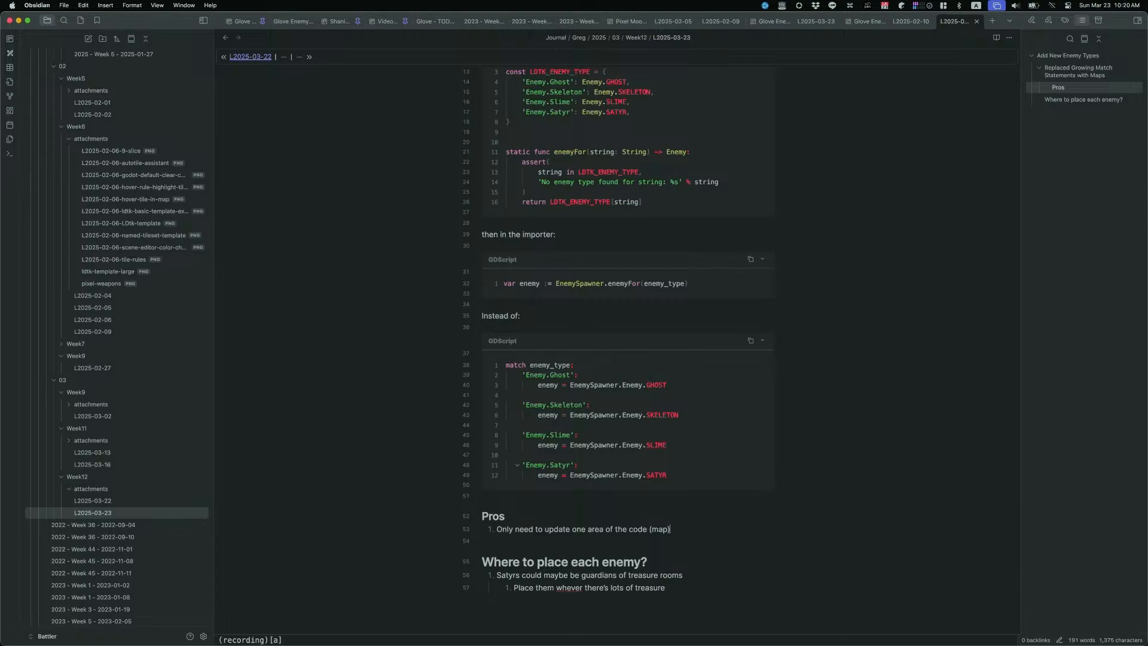
Step: Add the nested sub-item "Only one line changes each update" under the first Pros item
{"action": "key", "text": "Return"}
{"action": "type", "text": "E"}
{"action": "key", "text": "BackSpace"}
{"action": "type", "text": "Only one line"}
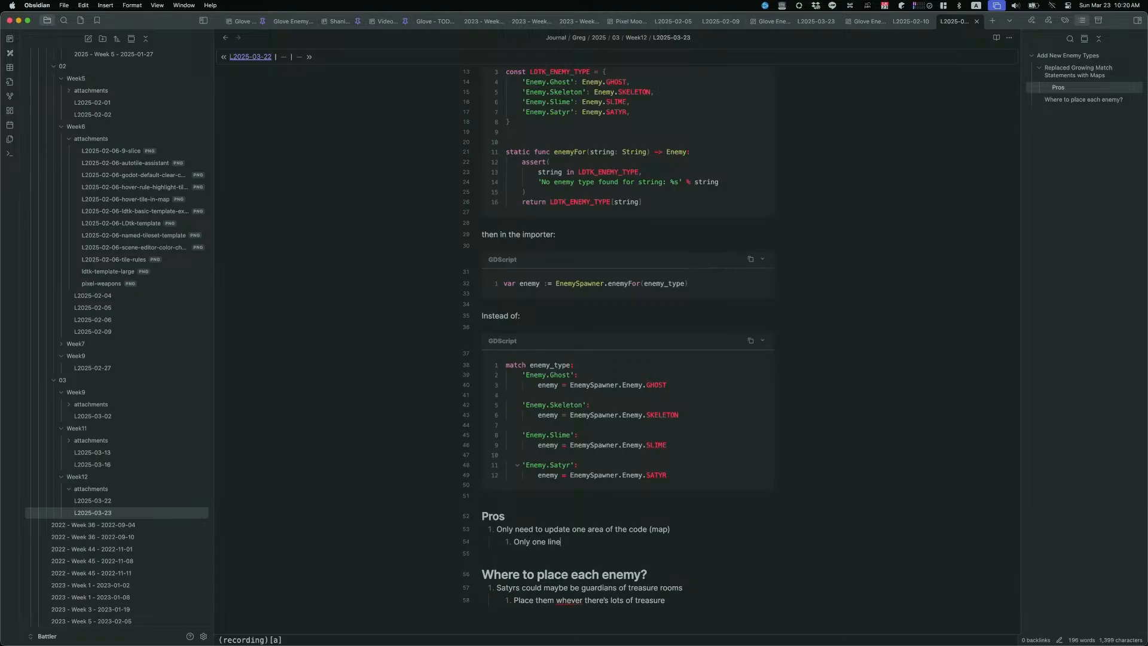
{"action": "type", "text": " changes each update"}
{"action": "key", "text": "Return"}
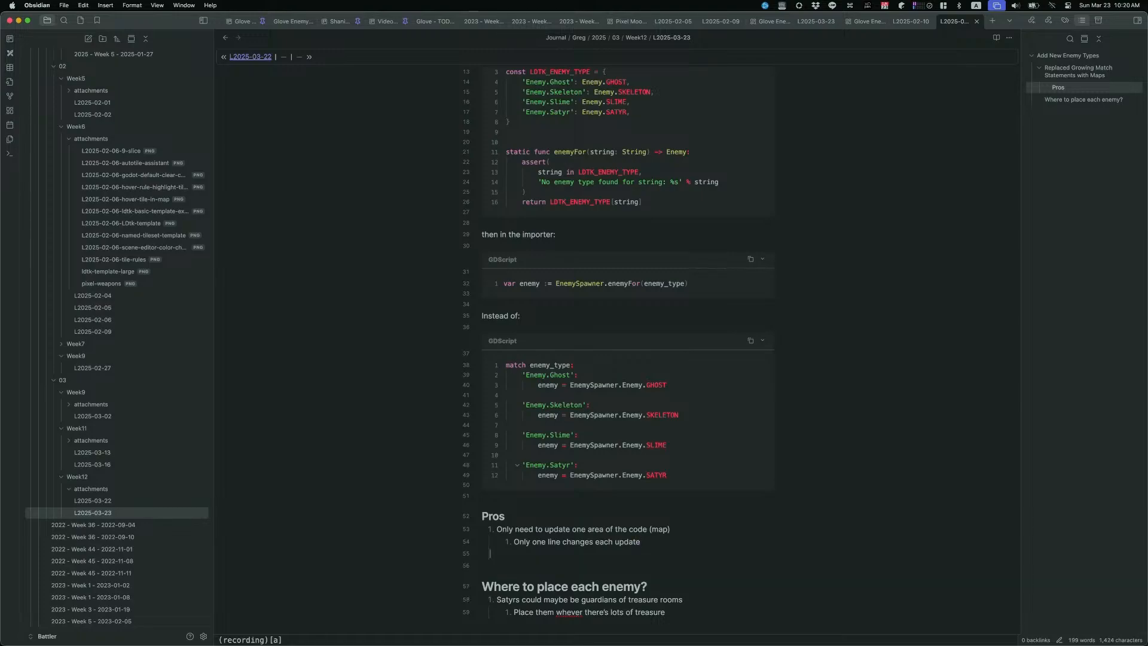
Step: Write "Instead of:" as a paragraph below the Pros list and start a gdscript code block under it
{"action": "key", "text": "Return"}
{"action": "type", "text": "Instead"}
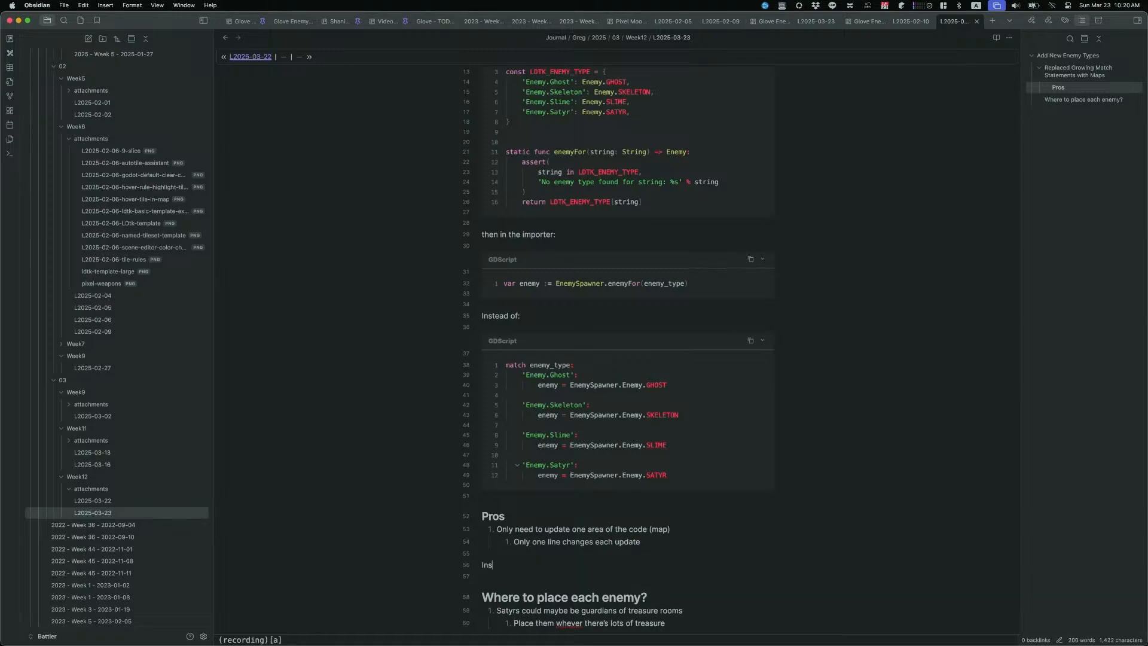
{"action": "key", "text": "BackSpace"}
{"action": "key", "text": "BackSpace"}
{"action": "key", "text": "BackSpace"}
{"action": "key", "text": "BackSpace"}
{"action": "key", "text": "BackSpace"}
{"action": "type", "text": "stead of :"}
{"action": "key", "text": "Return"}
{"action": "key", "text": "Return"}
{"action": "type", "text": "```gdscript "}
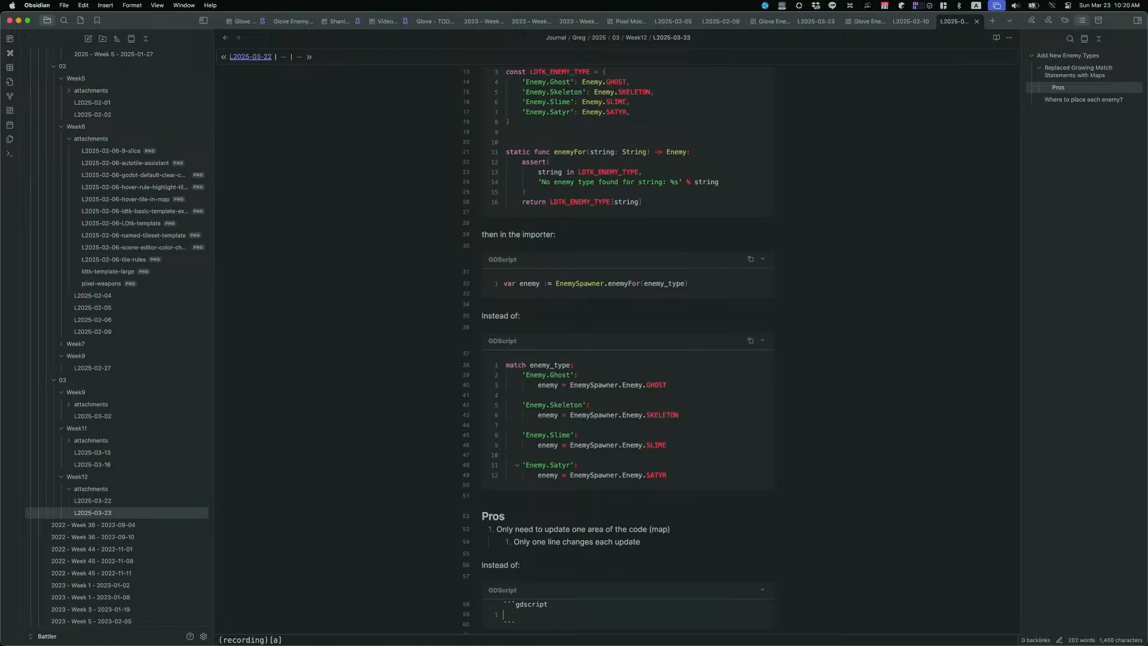
Step: In the new code block, write an 'Enemy.BalloonHead': case that assigns enemy = EnemySpawner.Enemy.BALLOON_HEAD
{"action": "type", "text": "'Enemy.BalloonHead':"}
{"action": "key", "text": "Return"}
{"action": "type", "text": "enemy = Eneme"}
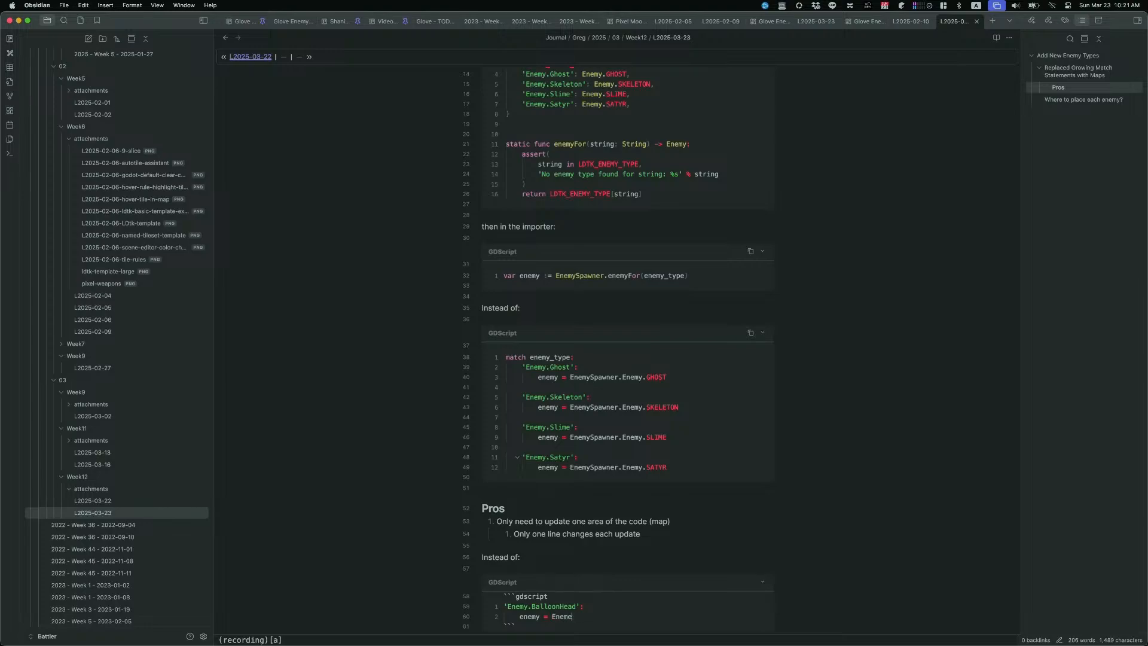
{"action": "key", "text": "BackSpace"}
{"action": "type", "text": "ySpawner.Enemy.BALLOON_HEAD"}
{"action": "key", "text": "Escape"}
Step: Write the paragraph "we use:" below the BalloonHead code block
{"action": "key", "text": "j"}
{"action": "key", "text": "o"}
{"action": "key", "text": "Return"}
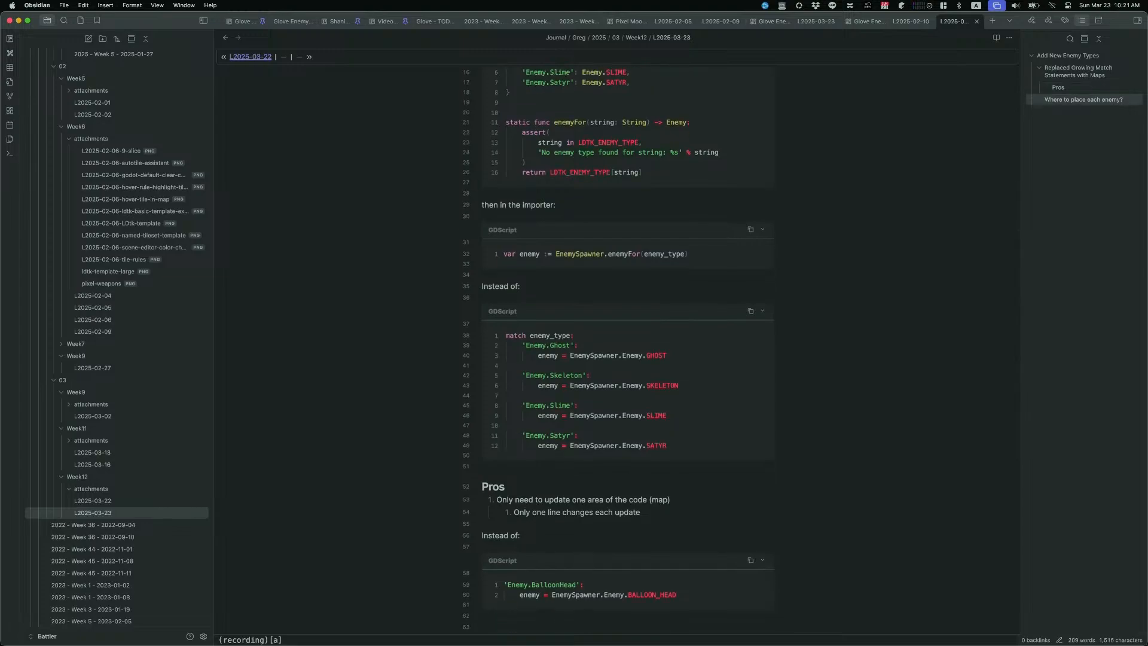
{"action": "type", "text": "we use:"}
{"action": "key", "text": "Return"}
{"action": "key", "text": "Return"}
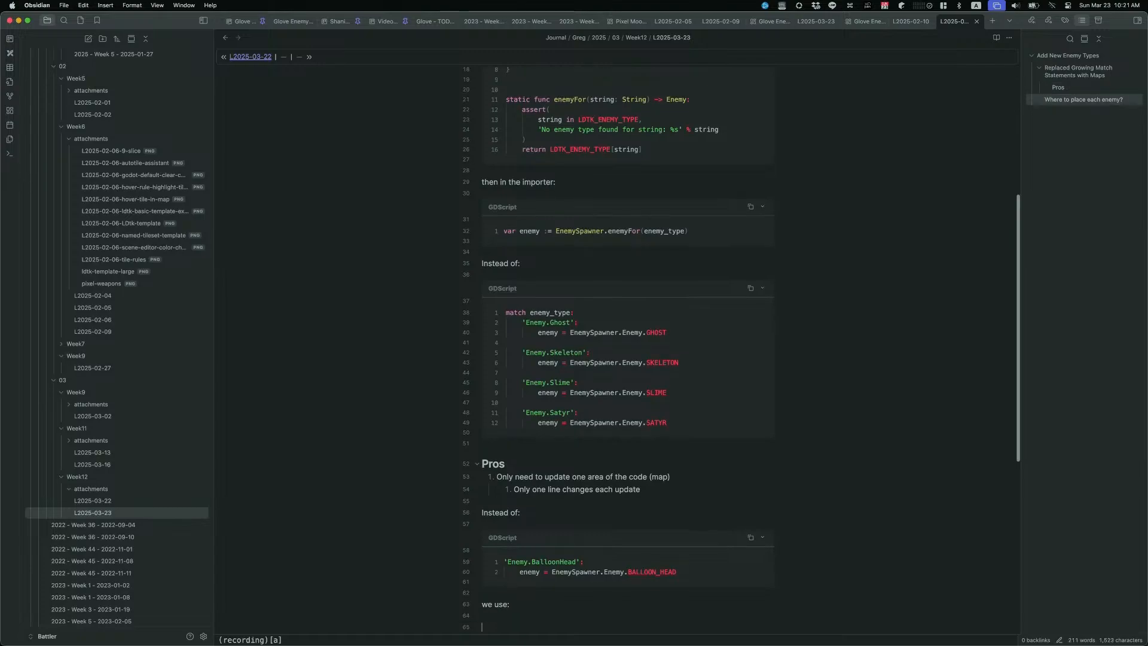
Step: Add a code block under "we use:" containing 'Enemy.BaloonHead': EnemySpawner.Enemy.BALOON_HEAD
{"action": "type", "text": "```"}
{"action": "key", "text": "Return"}
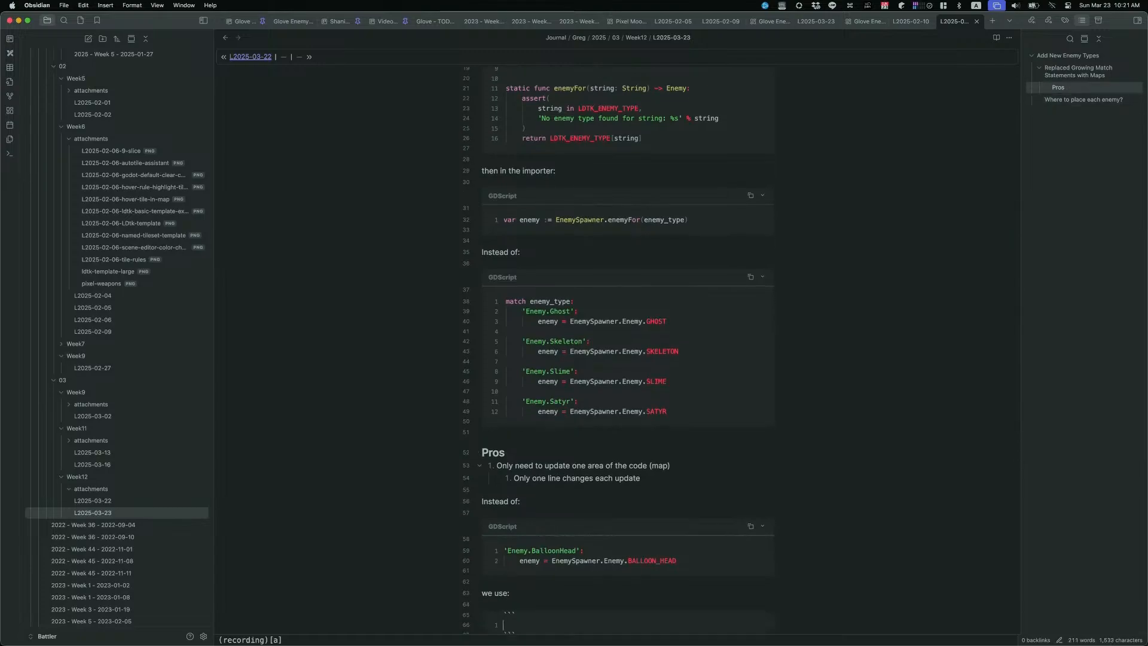
{"action": "type", "text": "'Enemy."}
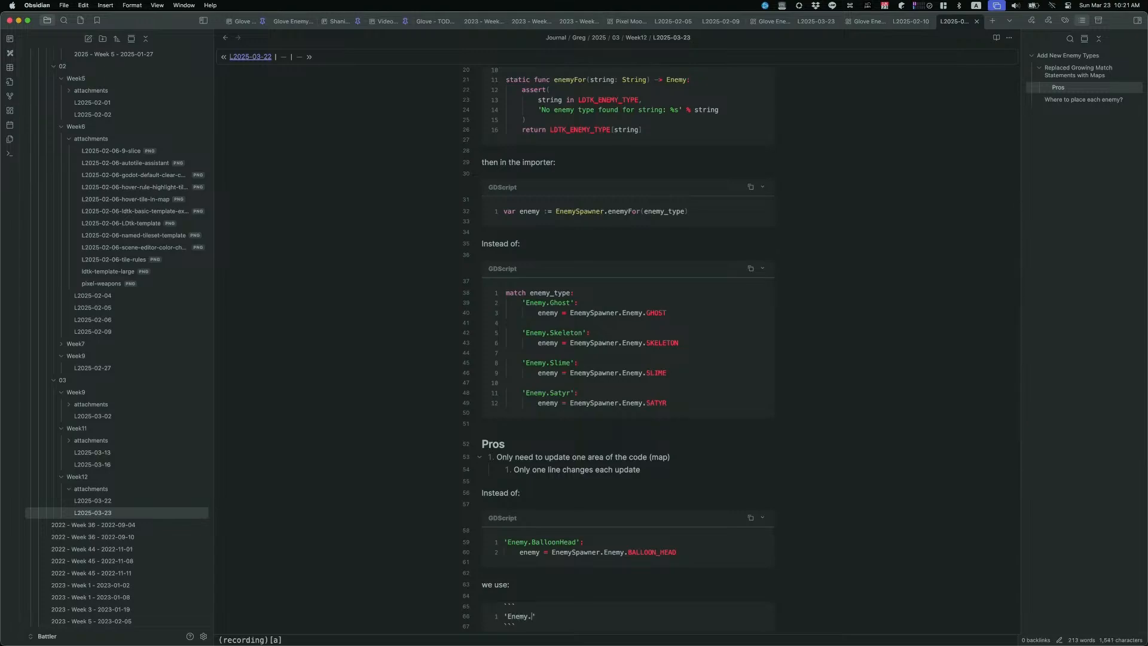
{"action": "type", "text": "BaloonHead': EnemySpawner.Enemy.BALOON_HEAD"}
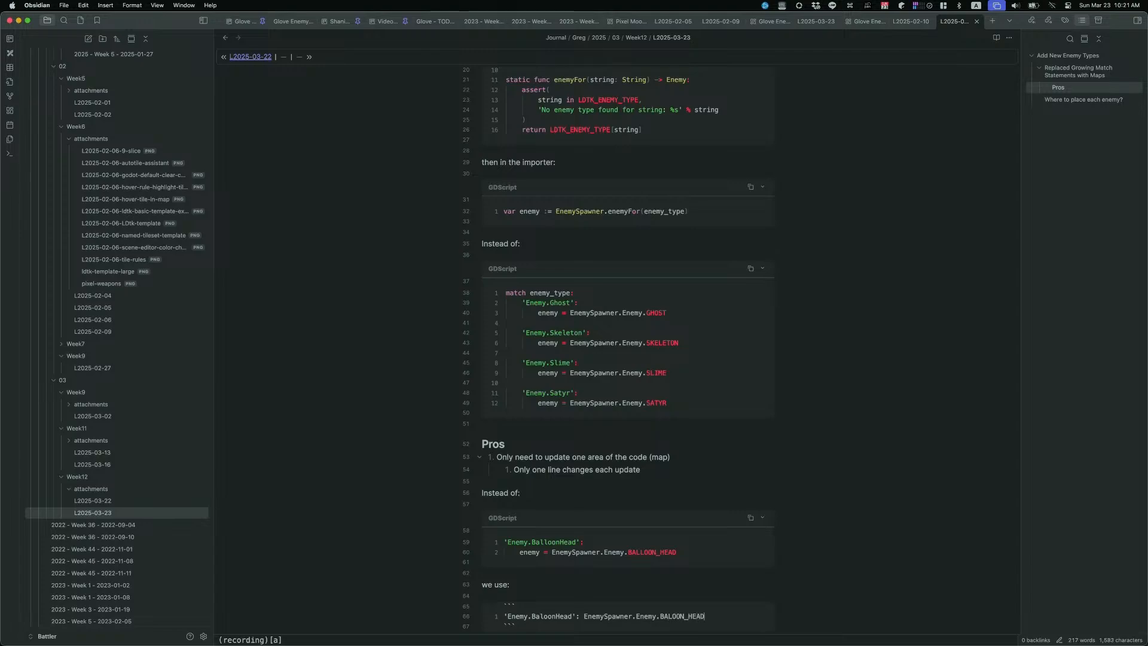
Step: Correct the enum value to BALLOON_HEAD in the "we use:" block and set the block's language to gdscript
{"action": "left_click", "coordinate": [672, 616]}
{"action": "type", "text": "L"}
{"action": "type", "text": "gdscript"}
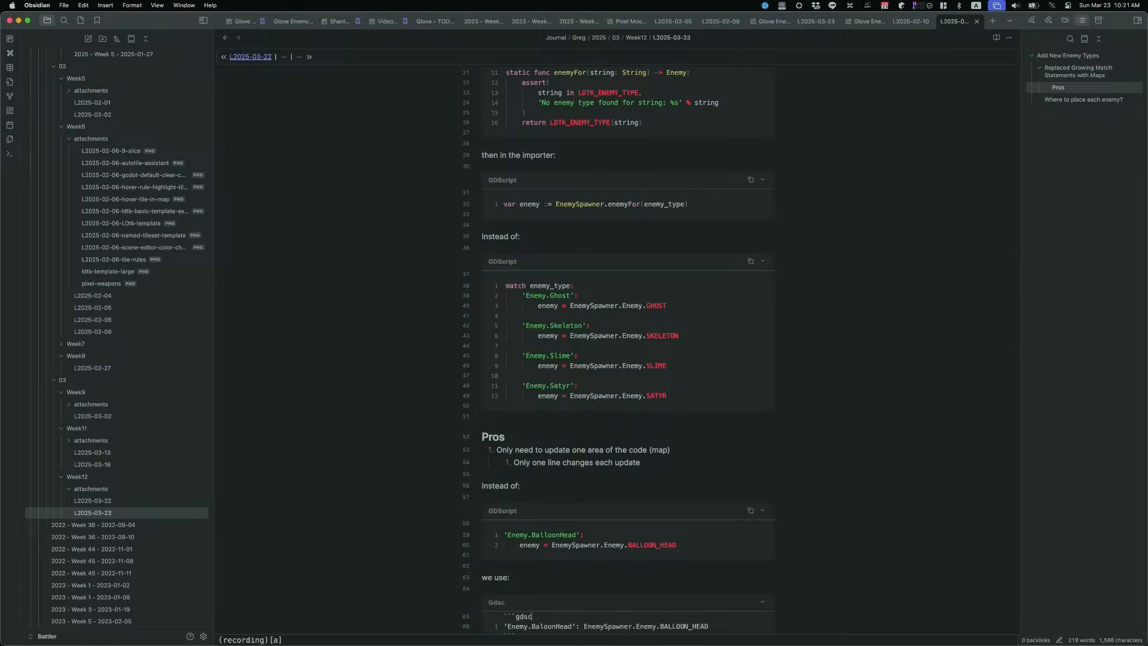
{"action": "key", "text": "Down"}
{"action": "key", "text": "Down"}
{"action": "key", "text": "Down"}
{"action": "key", "text": "Down"}
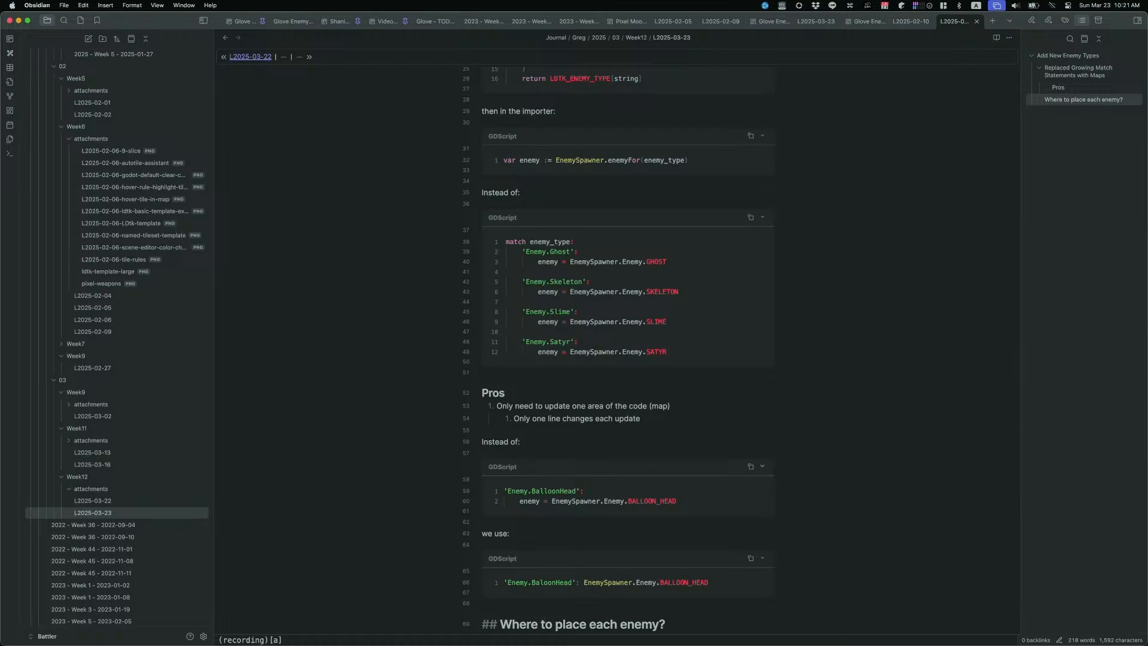
Step: Append "instead of 2 (half as many)" to the "Only one line changes each update" sub-item
{"action": "key", "text": "Up"}
{"action": "key", "text": "Up"}
{"action": "key", "text": "Up"}
{"action": "key", "text": "Up"}
{"action": "key", "text": "Up"}
{"action": "key", "text": "Up"}
{"action": "key", "text": "Up"}
{"action": "key", "text": "Up"}
{"action": "key", "text": "Up"}
{"action": "key", "text": "Up"}
{"action": "key", "text": "Up"}
{"action": "key", "text": "Up"}
{"action": "key", "text": "Up"}
{"action": "key", "text": "Up"}
{"action": "key", "text": "Up"}
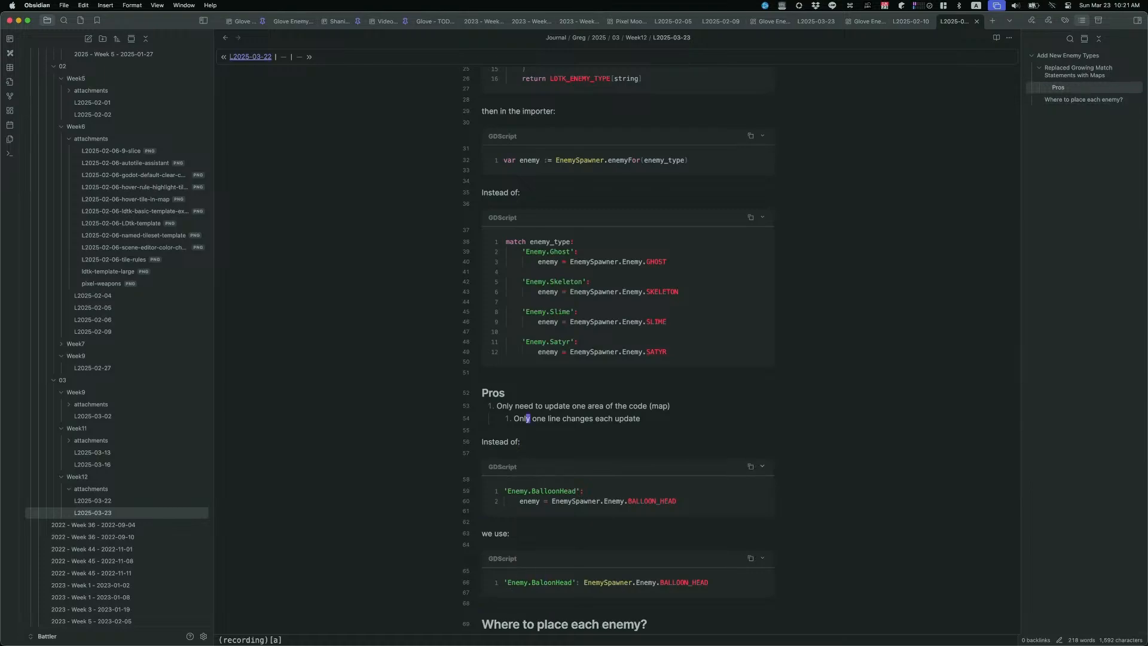
{"action": "type", "text": "instead of 2 (half as many)"}
Step: Change the sub-item's ending to "instead of 3 (1/3 as many)"
{"action": "key", "text": "Down"}
{"action": "key", "text": "Down"}
{"action": "key", "text": "Down"}
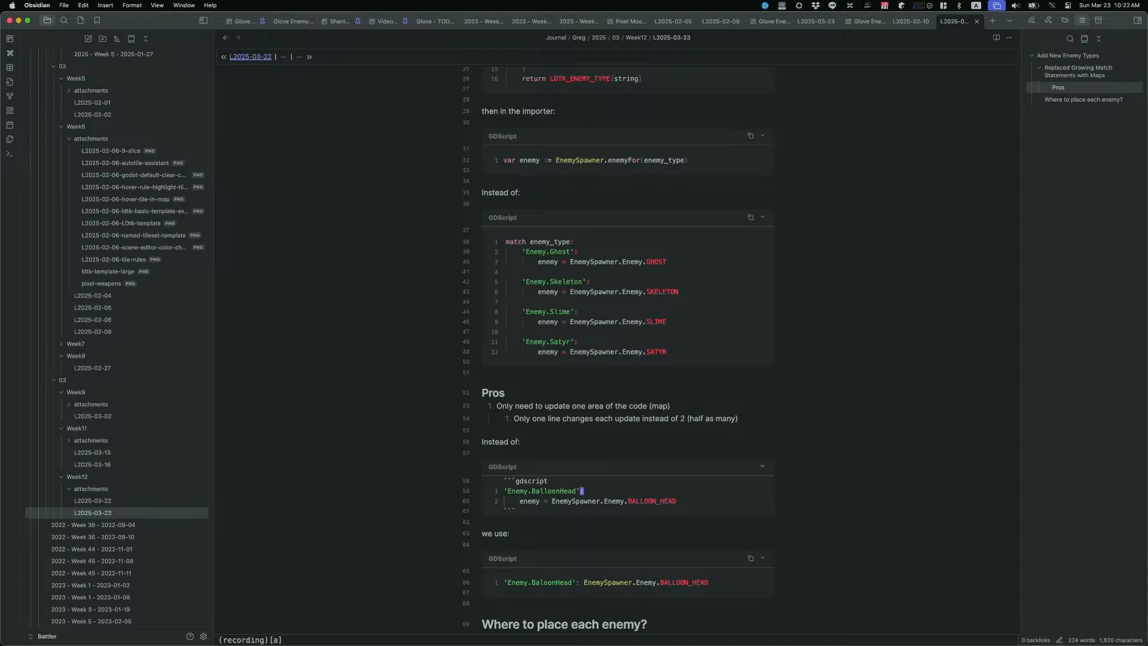
{"action": "key", "text": "k"}
{"action": "key", "text": "k"}
{"action": "key", "text": "k"}
{"action": "key", "text": "k"}
{"action": "key", "text": "k"}
{"action": "key", "text": "r"}
{"action": "key", "text": "3"}
{"action": "key", "text": "j"}
{"action": "key", "text": "k"}
{"action": "key", "text": "w"}
{"action": "key", "text": "w"}
{"action": "type", "text": "cw1/3"}
{"action": "key", "text": "Escape"}
{"action": "key", "text": "A"}
{"action": "key", "text": "Escape"}
Step: Insert the comment "# (empty line for readability)" as the first code line of the "Instead of:" block under Pros
{"action": "key", "text": "j"}
{"action": "key", "text": "j"}
{"action": "key", "text": "j"}
{"action": "key", "text": "j"}
{"action": "key", "text": "k"}
{"action": "key", "text": "O"}
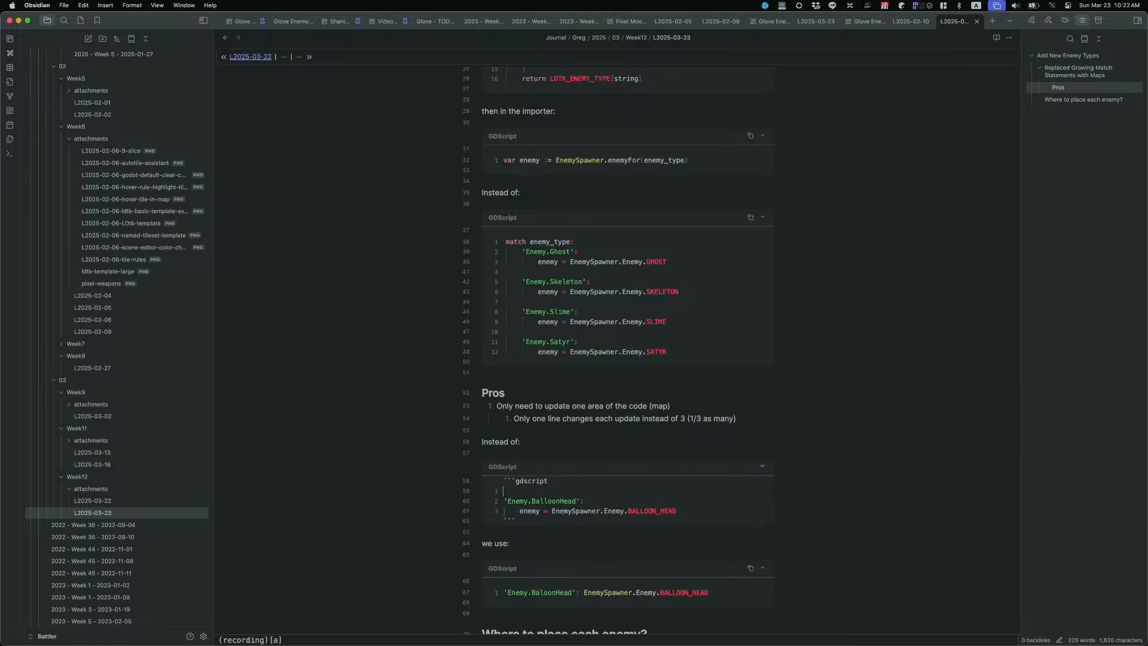
{"action": "type", "text": "# (empty space"}
{"action": "type", "text": ")"}
{"action": "key", "text": "BackSpace"}
{"action": "key", "text": "alt+BackSpace"}
{"action": "type", "text": "line for readability)"}
{"action": "key", "text": "Escape"}
{"action": "key", "text": "j"}
{"action": "key", "text": "j"}
{"action": "key", "text": "k"}
{"action": "key", "text": "k"}
{"action": "key", "text": "c"}
{"action": "key", "text": "c"}
{"action": "key", "text": "Escape"}
{"action": "key", "text": "j"}
{"action": "key", "text": "j"}
{"action": "key", "text": "j"}
{"action": "key", "text": "j"}
{"action": "key", "text": "j"}
{"action": "key", "text": "u"}
Step: Append a comma after BALLOON_HEAD in the "we use:" code block
{"action": "key", "text": "j"}
{"action": "key", "text": "j"}
{"action": "key", "text": "j"}
{"action": "key", "text": "j"}
{"action": "key", "text": "j"}
{"action": "key", "text": "j"}
{"action": "key", "text": "j"}
{"action": "key", "text": "j"}
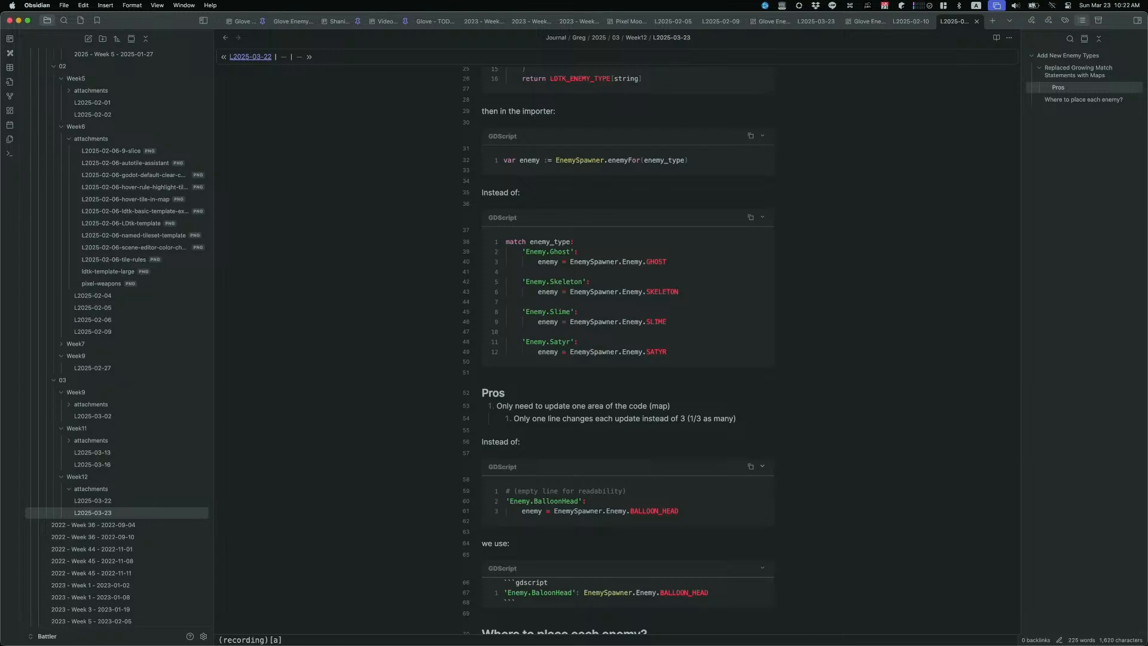
{"action": "key", "text": "Escape"}
{"action": "key", "text": "j"}
{"action": "key", "text": "j"}
Step: Add a level-three heading "Cons" between the "we use:" code block and the "Where to place each enemy?" heading
{"action": "scroll", "coordinate": [529, 343], "scroll_direction": "down", "scroll_amount": 5}
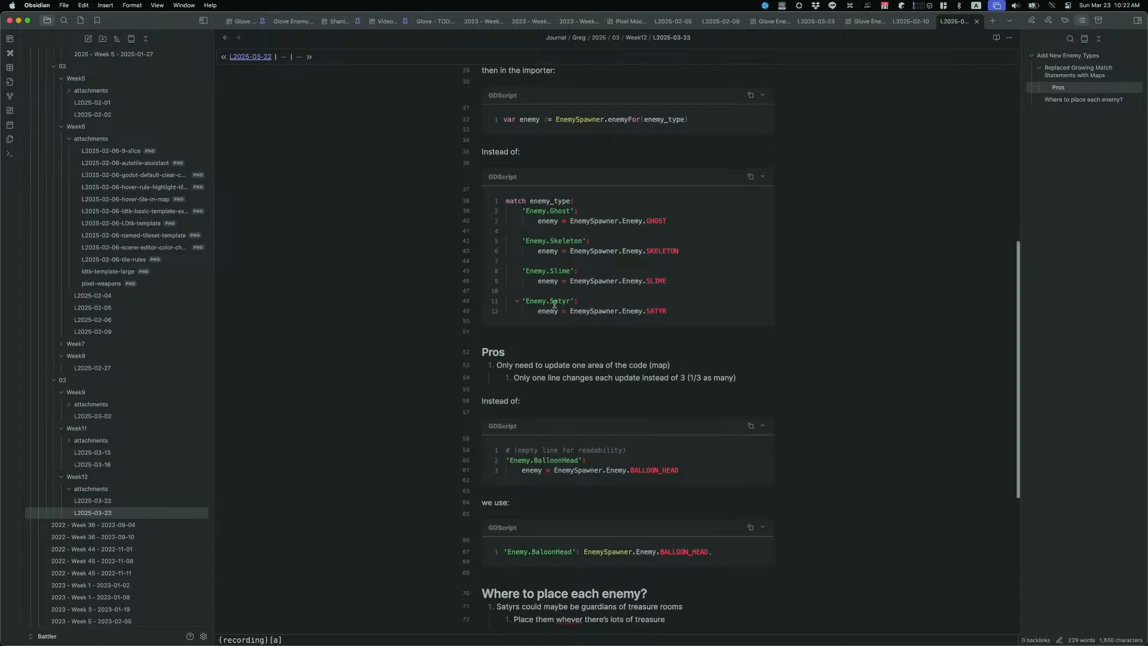
{"action": "scroll", "coordinate": [521, 344], "scroll_direction": "up", "scroll_amount": 5}
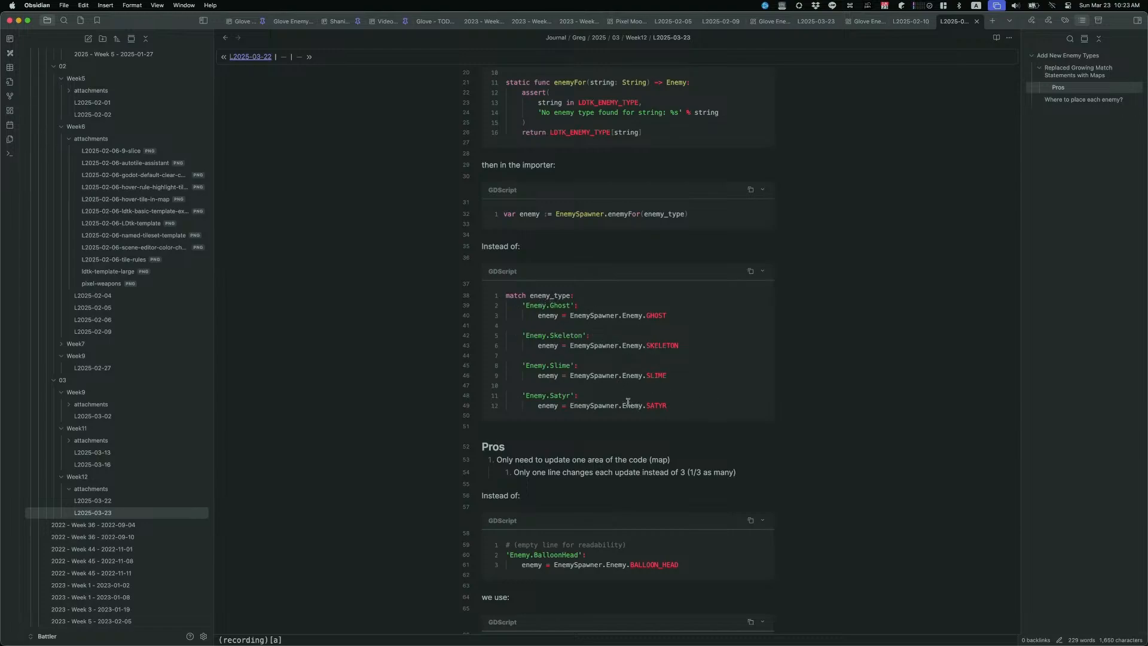
{"action": "scroll", "coordinate": [619, 398], "scroll_direction": "down", "scroll_amount": 2}
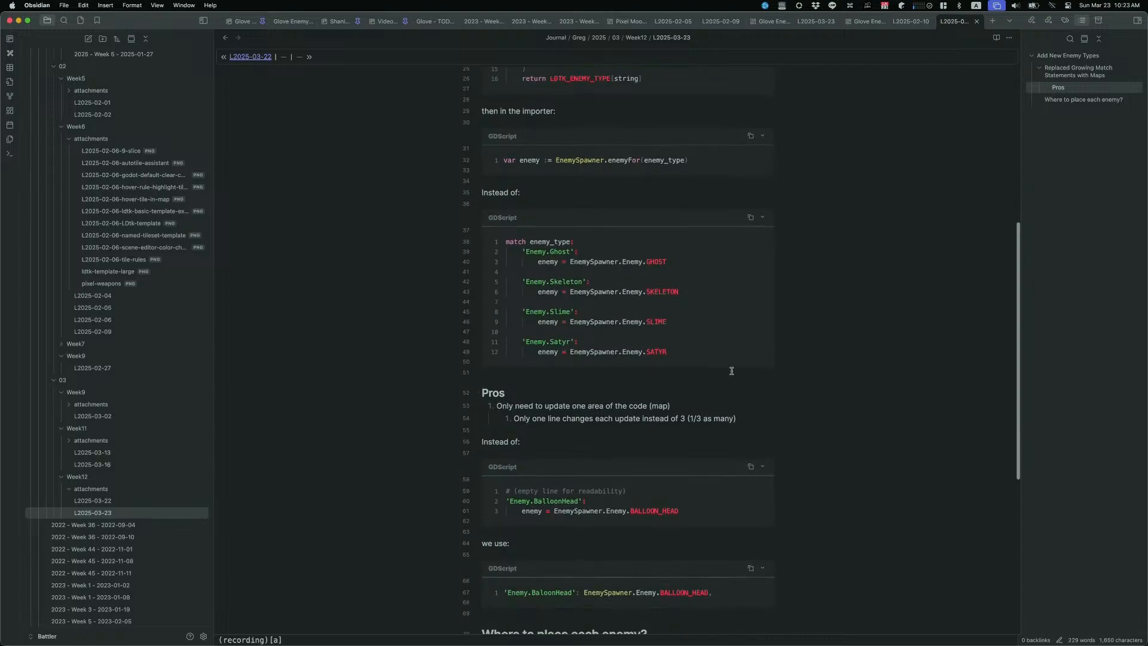
{"action": "scroll", "coordinate": [696, 375], "scroll_direction": "down", "scroll_amount": 4}
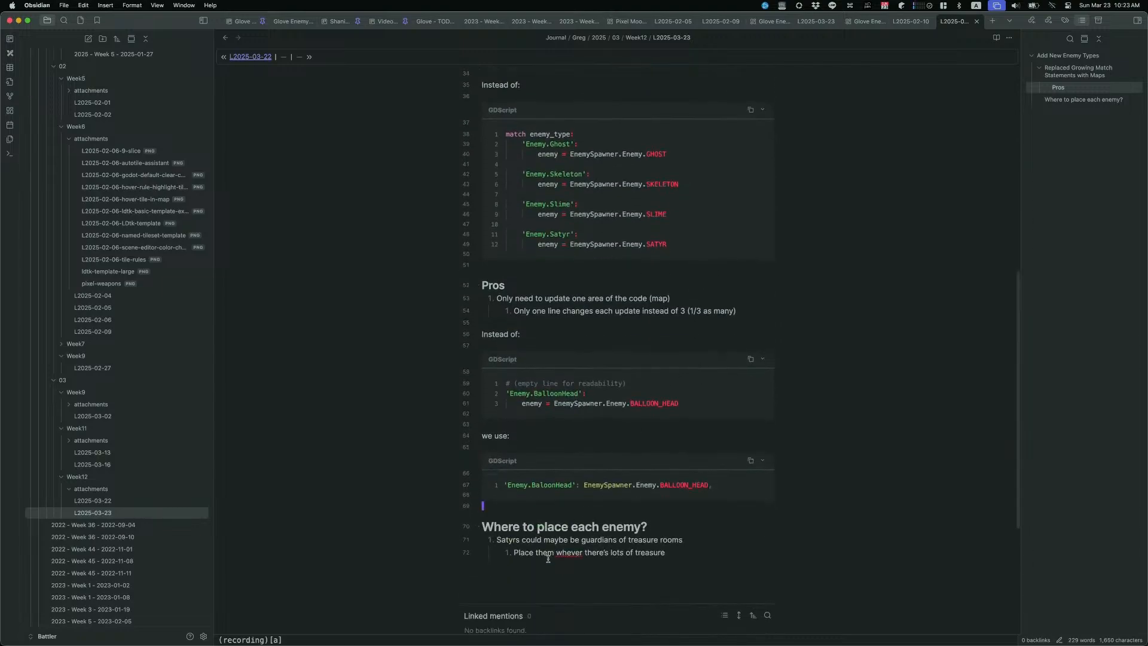
{"action": "left_click", "coordinate": [517, 562]}
{"action": "left_click", "coordinate": [505, 495]}
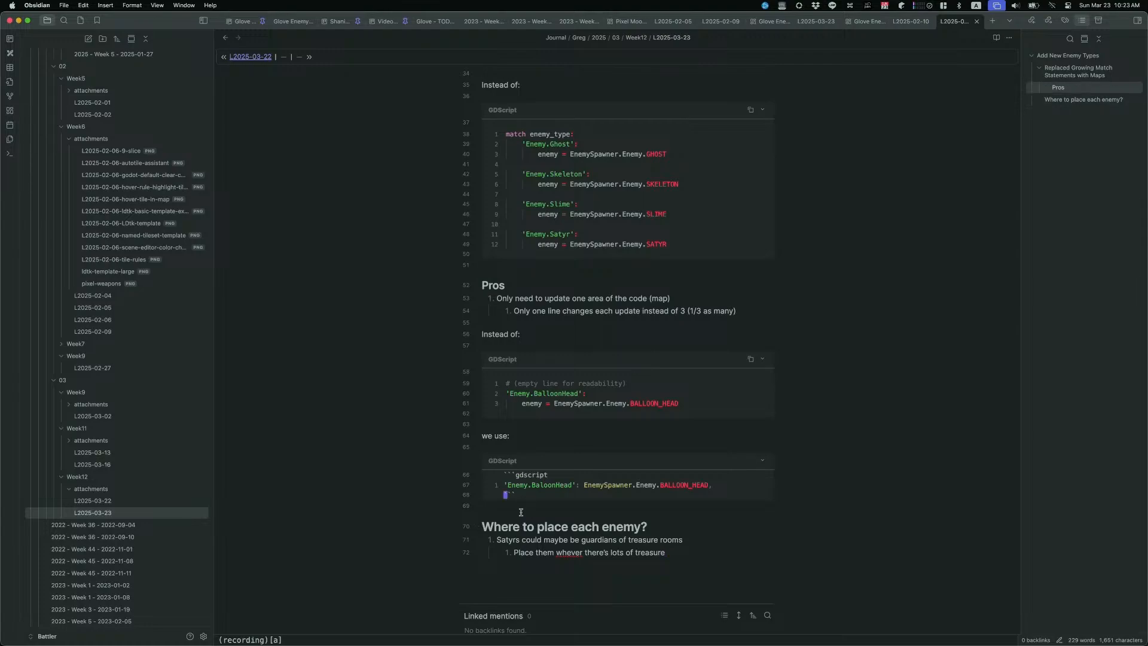
{"action": "key", "text": "Return"}
{"action": "key", "text": "Return"}
{"action": "type", "text": "## "}
{"action": "type", "text": "Cons"}
{"action": "key", "text": "Escape"}
{"action": "key", "text": "shift+i"}
{"action": "type", "text": "#"}
{"action": "key", "text": "Escape"}
Step: Start a numbered list under Cons with "Uses runtime constructs (dictionaries) instead of compile-time (`match`)"
{"action": "type", "text": "o"}
{"action": "type", "text": "1. U"}
{"action": "type", "text": "ses runtim"}
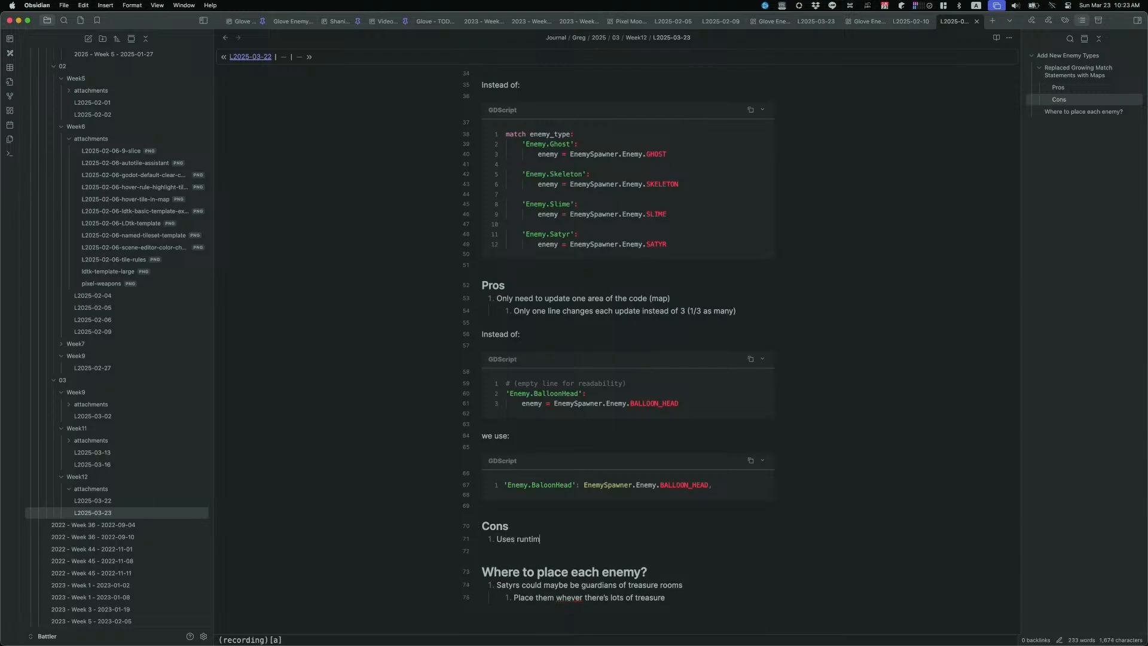
{"action": "type", "text": "e constra"}
{"action": "key", "text": "BackSpace"}
{"action": "type", "text": "ucts (dictionaries) instead of "}
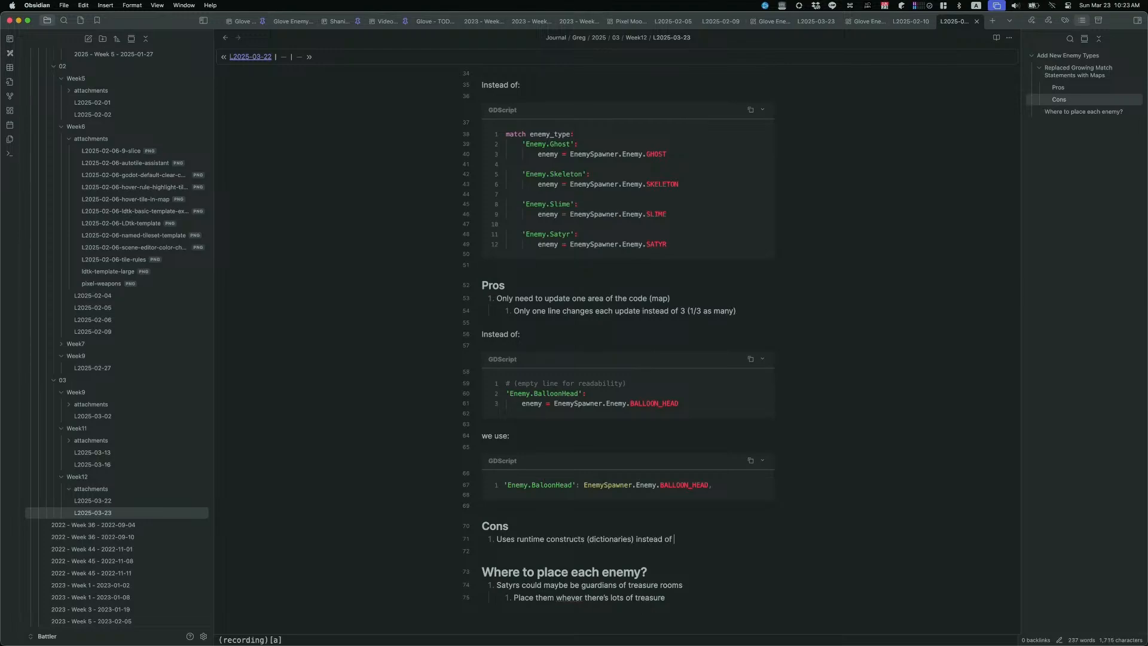
{"action": "type", "text": "compile-time"}
{"action": "type", "text": " 9"}
{"action": "type", "text": "`match`)"}
Step: Add a second Cons item reading "For gdscript this shouldn't matter so much"
{"action": "key", "text": "Return"}
{"action": "type", "text": "For g"}
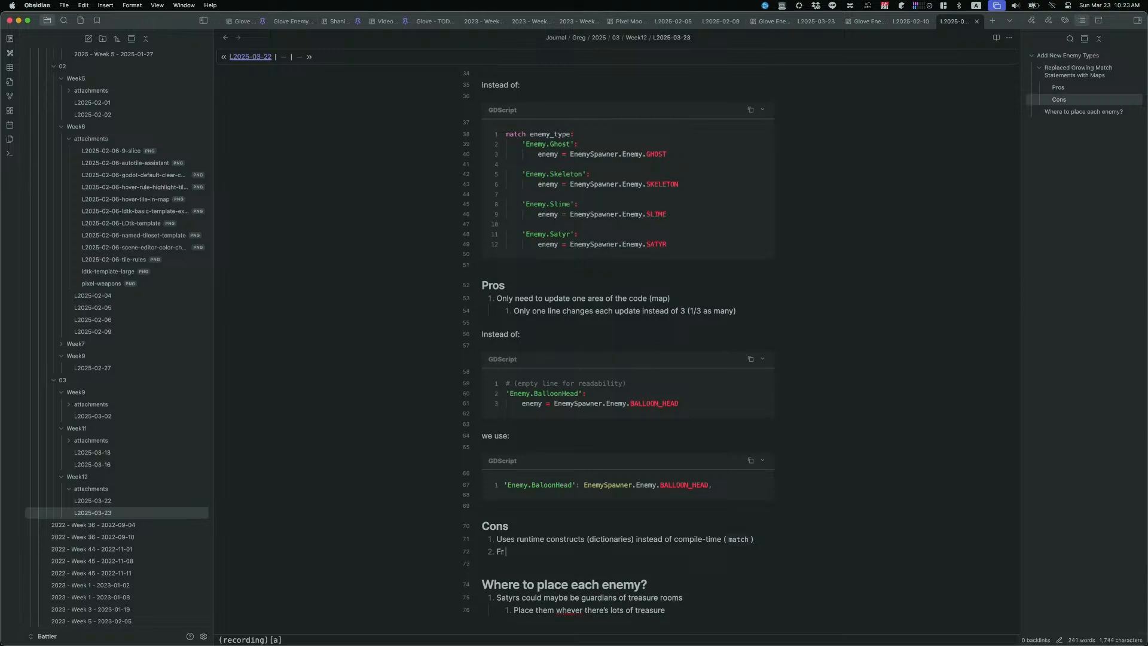
{"action": "type", "text": "dscript whe"}
{"action": "key", "text": "BackSpace"}
{"action": "key", "text": "BackSpace"}
{"action": "key", "text": "BackSpace"}
{"action": "type", "text": "this shouldn't matter so much?"}
{"action": "key", "text": "Escape"}
{"action": "key", "text": "j"}
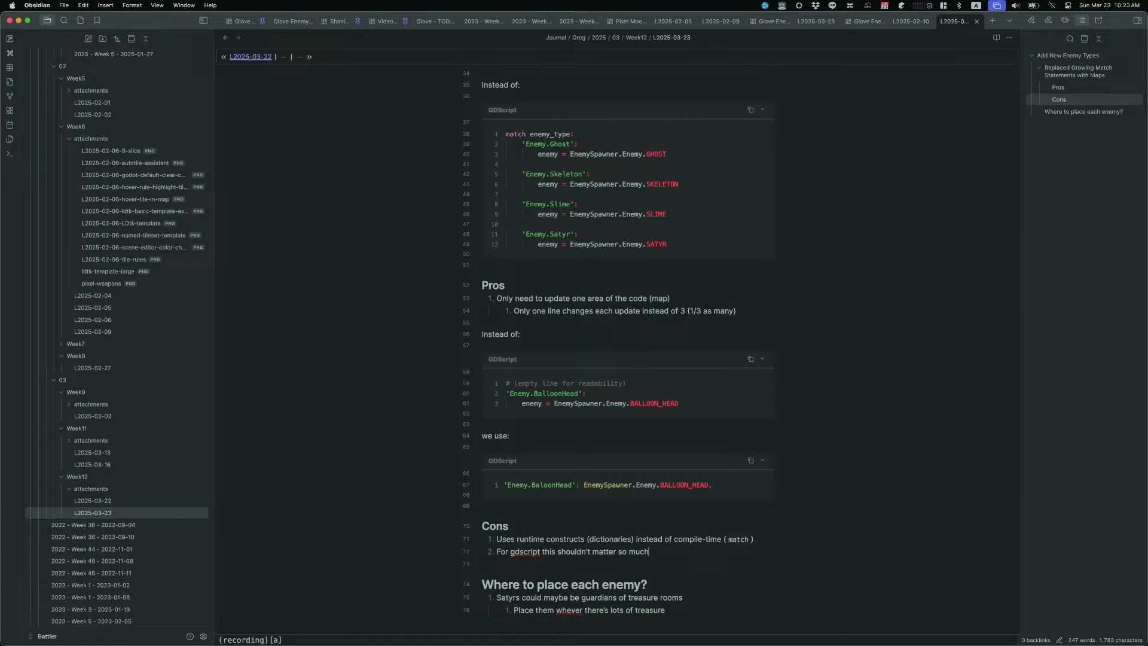
Step: Add a third Cons item reading "Possibly uses more memory since values are stored in memory"
{"action": "type", "text": "o"}
{"action": "type", "text": "Possibl"}
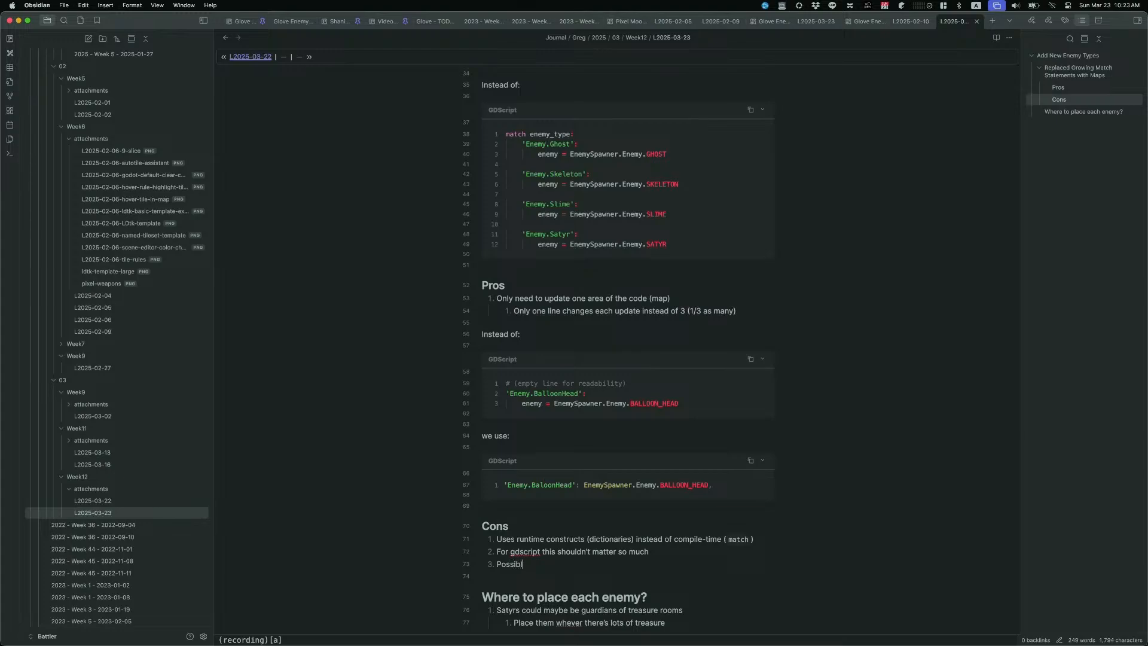
{"action": "type", "text": "y uses more memory since values are stored in memory"}
{"action": "key", "text": "Escape"}
Step: Remove the word "Possibly" from the third Cons item and capitalize "Uses"
{"action": "key", "text": "j"}
{"action": "key", "text": "k"}
{"action": "key", "text": "b"}
{"action": "key", "text": "b"}
{"action": "key", "text": "b"}
{"action": "key", "text": "b"}
{"action": "key", "text": "b"}
{"action": "key", "text": "b"}
{"action": "key", "text": "b"}
{"action": "key", "text": "b"}
{"action": "key", "text": "b"}
{"action": "key", "text": "b"}
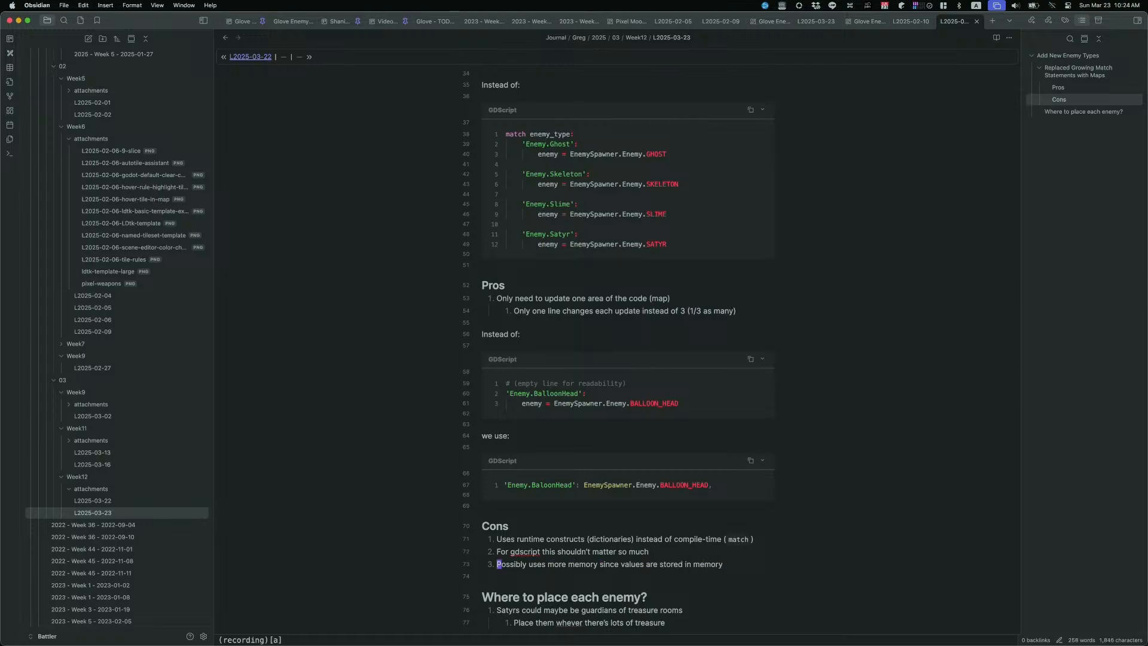
{"action": "key", "text": "d"}
{"action": "key", "text": "w"}
{"action": "key", "text": "asciitilde"}
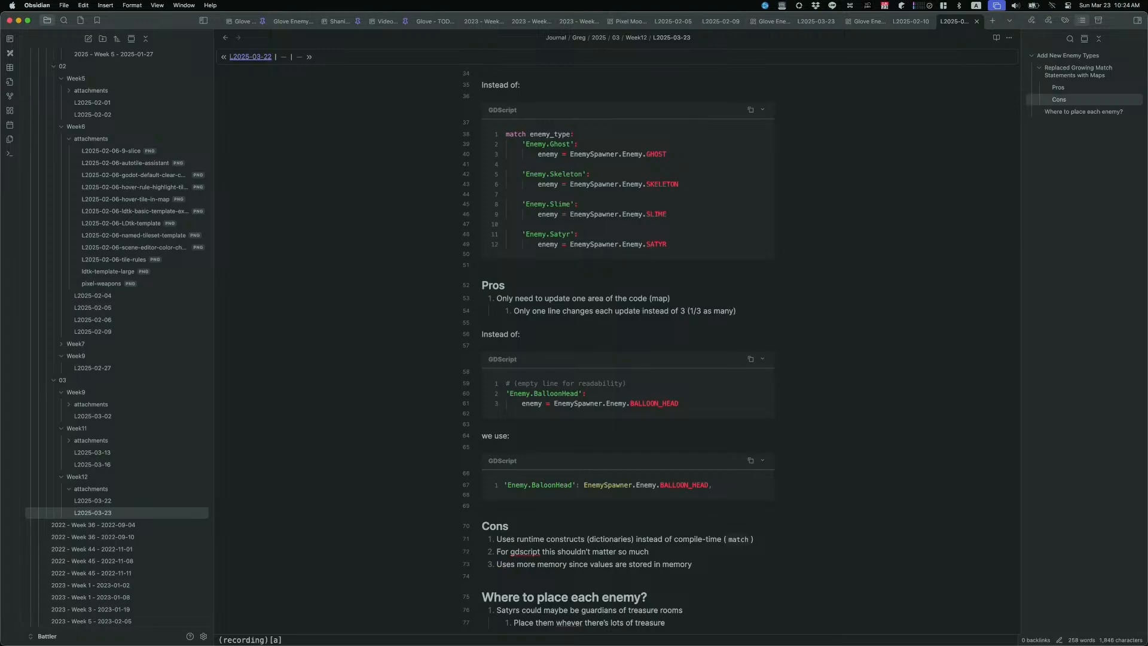
Step: Review the whole daily note, from the Add New Enemy Types heading through the code comparisons to the Pros and Cons lists
{"action": "left_click", "coordinate": [674, 355]}
{"action": "left_click", "coordinate": [643, 312]}
{"action": "scroll", "coordinate": [643, 312], "scroll_direction": "up", "scroll_amount": 1}
{"action": "scroll", "coordinate": [642, 313], "scroll_direction": "down", "scroll_amount": 4}
{"action": "scroll", "coordinate": [642, 312], "scroll_direction": "up", "scroll_amount": 8}
{"action": "scroll", "coordinate": [642, 312], "scroll_direction": "up", "scroll_amount": 10}
{"action": "scroll", "coordinate": [643, 313], "scroll_direction": "down", "scroll_amount": 20}
{"action": "scroll", "coordinate": [643, 313], "scroll_direction": "down", "scroll_amount": 3}
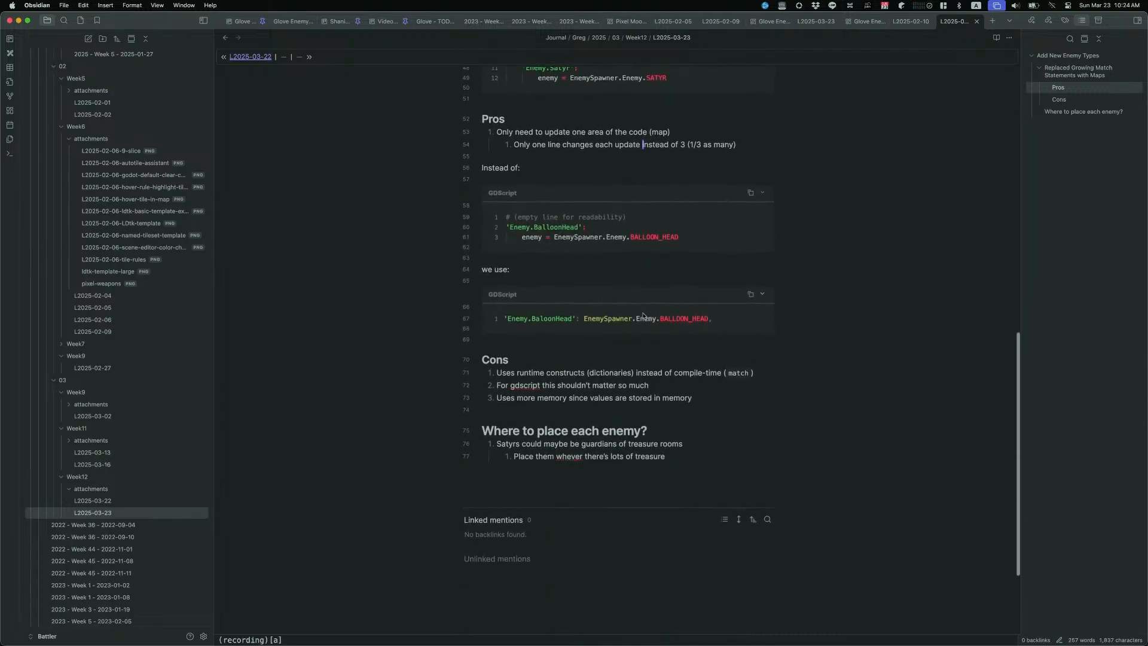
{"action": "scroll", "coordinate": [643, 312], "scroll_direction": "up", "scroll_amount": 15}
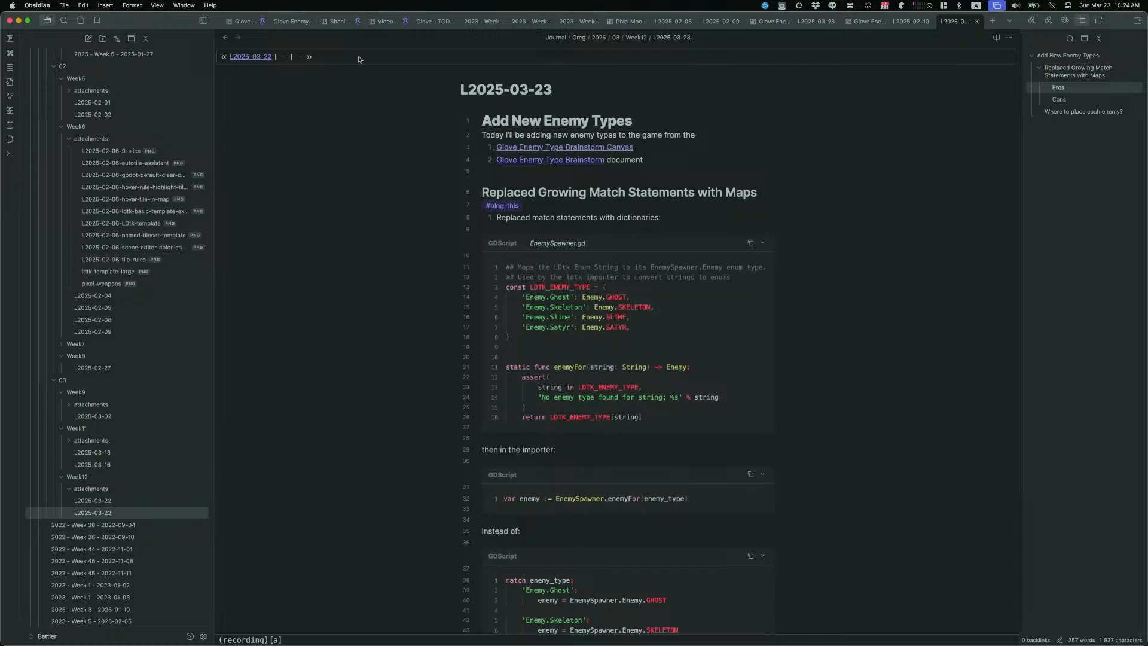
{"action": "scroll", "coordinate": [601, 272], "scroll_direction": "down", "scroll_amount": 10}
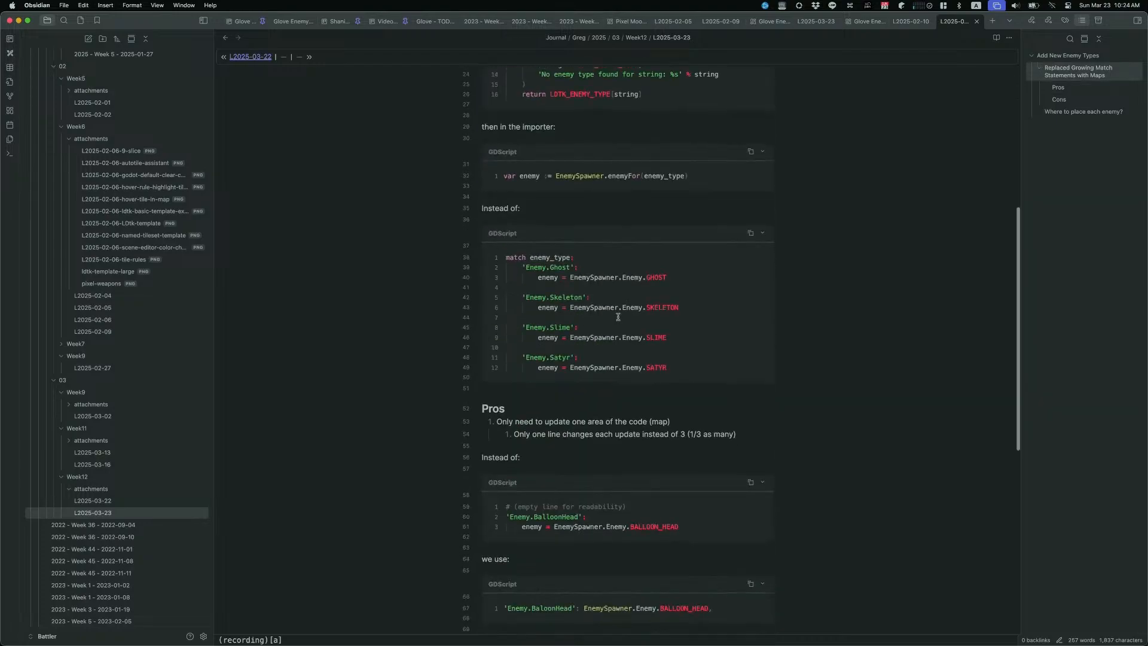
{"action": "scroll", "coordinate": [601, 272], "scroll_direction": "up", "scroll_amount": 10}
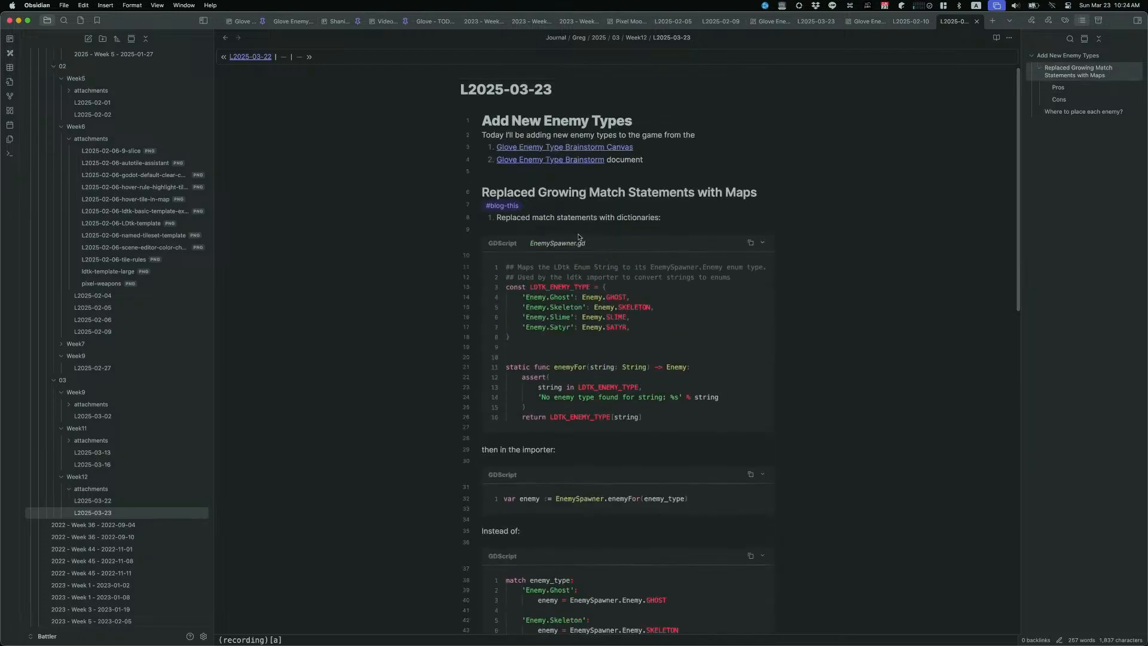
{"action": "triple_click", "coordinate": [538, 190]}
{"action": "left_click", "coordinate": [668, 192]}
{"action": "left_click", "coordinate": [673, 220]}
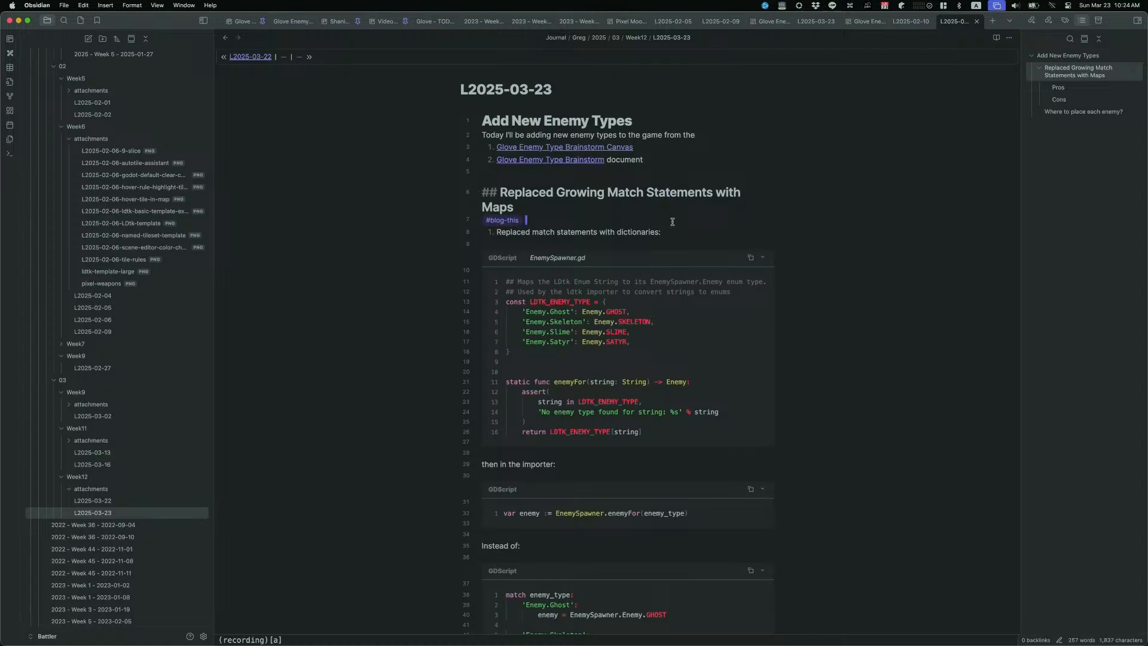
{"action": "triple_click", "coordinate": [688, 192]}
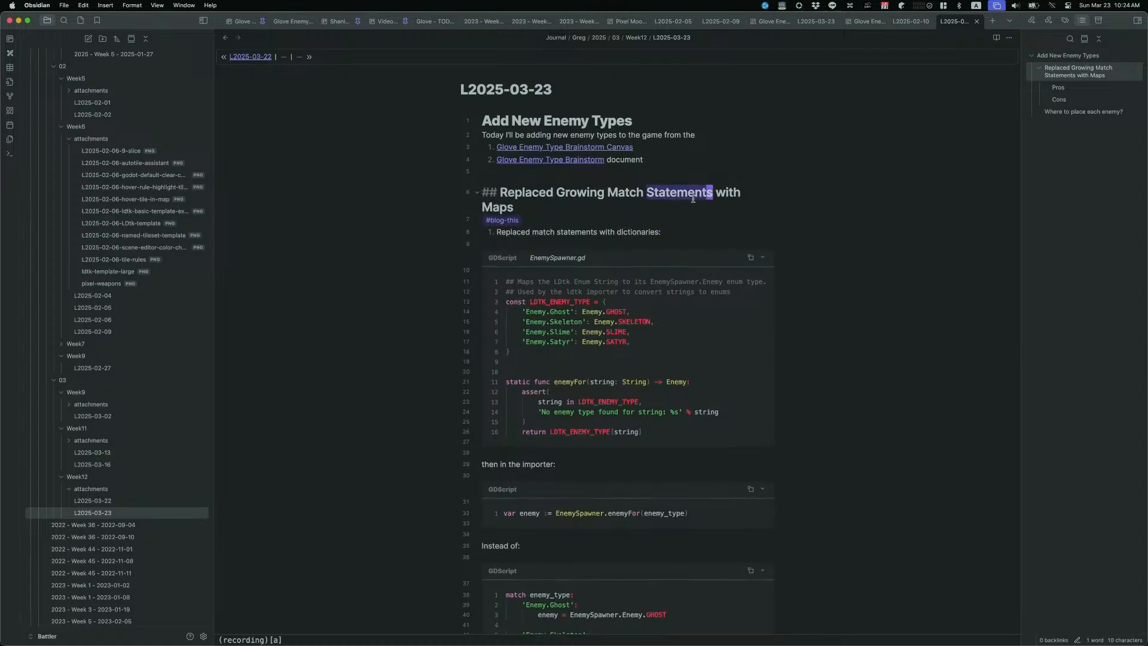
{"action": "left_click", "coordinate": [629, 223]}
{"action": "triple_click", "coordinate": [519, 122]}
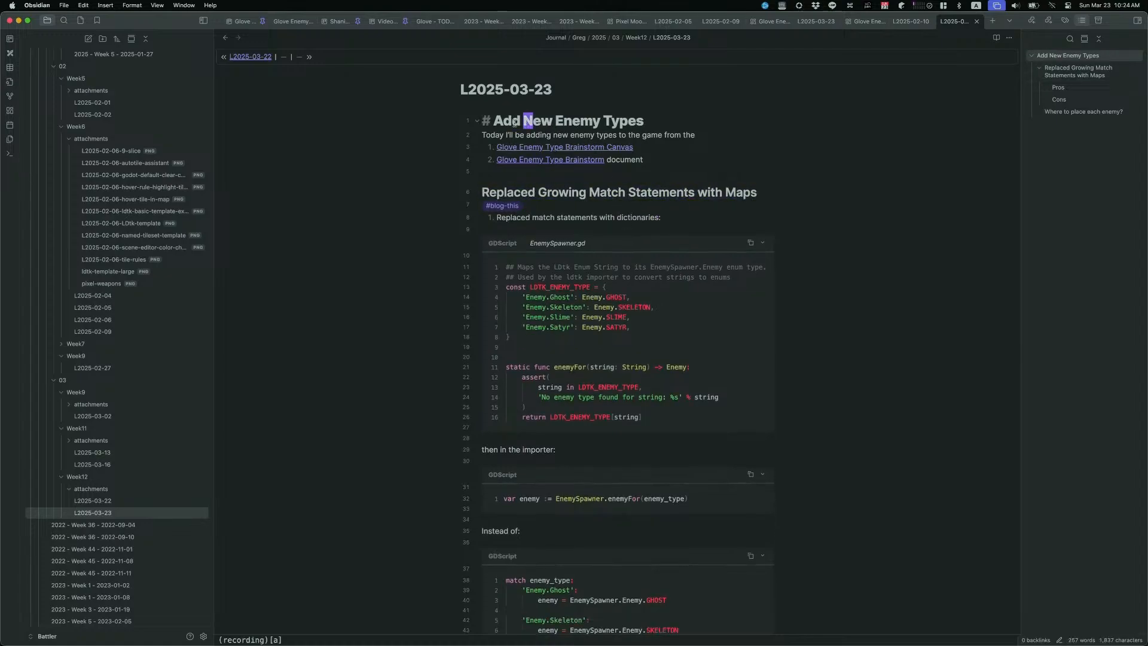
{"action": "left_click", "coordinate": [701, 137]}
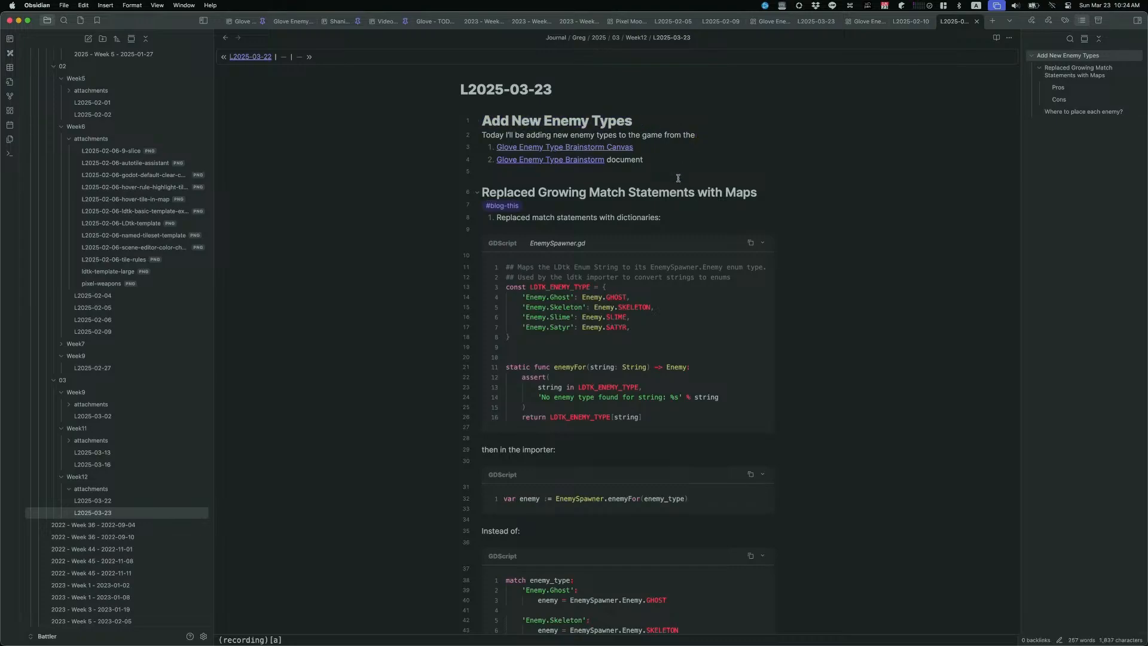
{"action": "scroll", "coordinate": [725, 290], "scroll_direction": "down", "scroll_amount": 6}
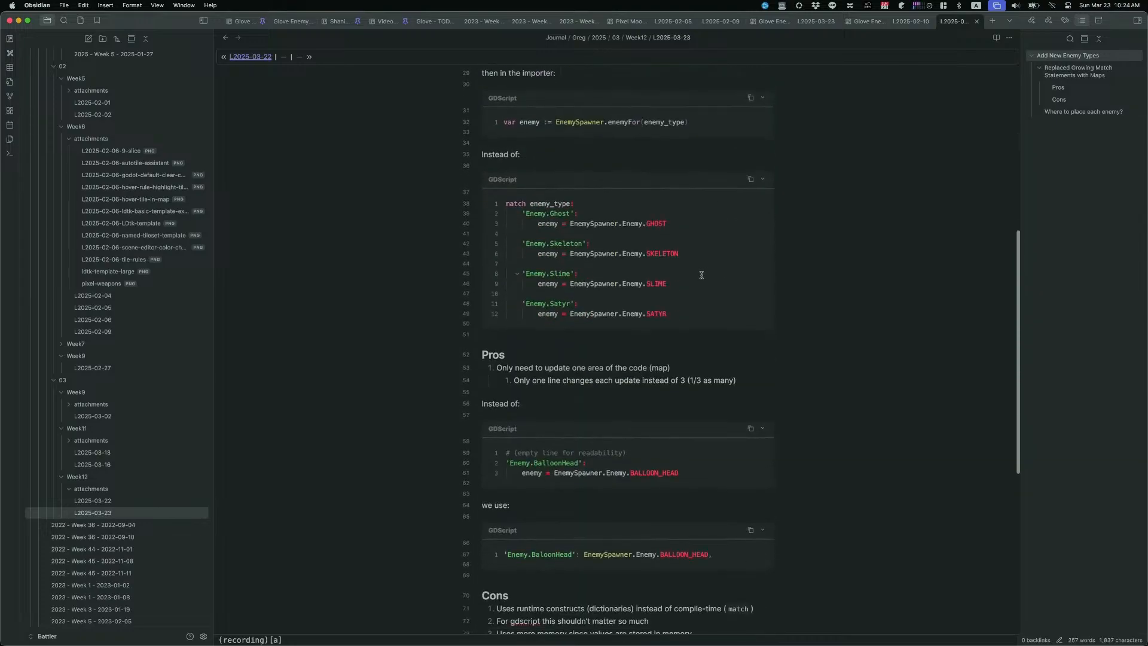
{"action": "scroll", "coordinate": [691, 270], "scroll_direction": "down", "scroll_amount": 5}
{"action": "key", "text": "super+Tab"}
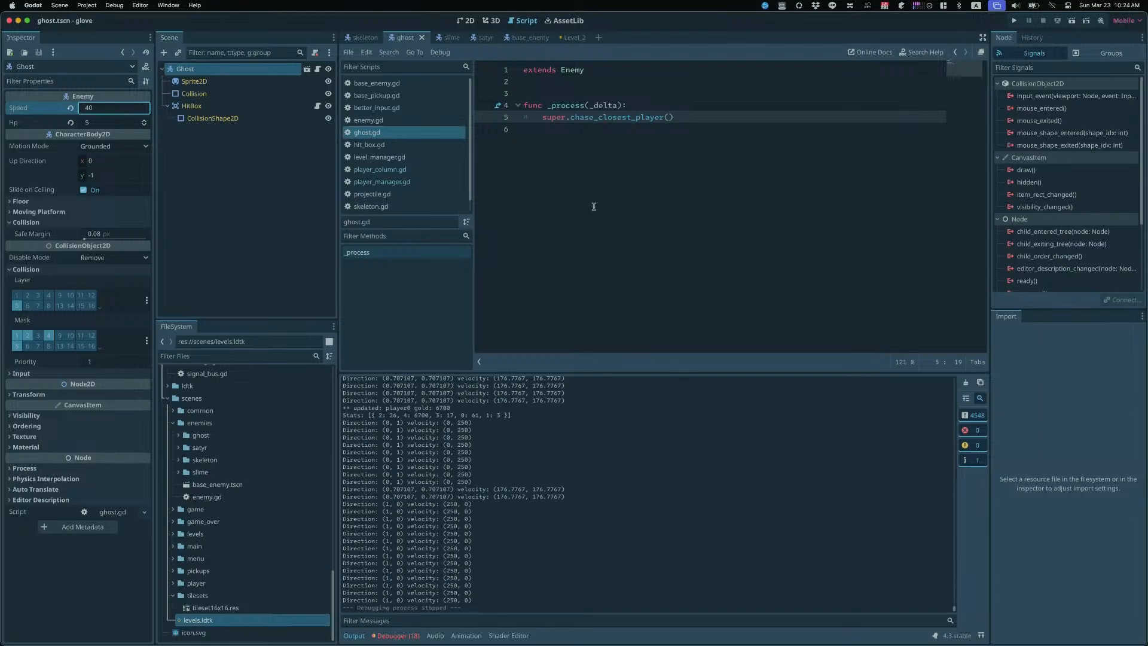
{"action": "key", "text": "super+Tab"}
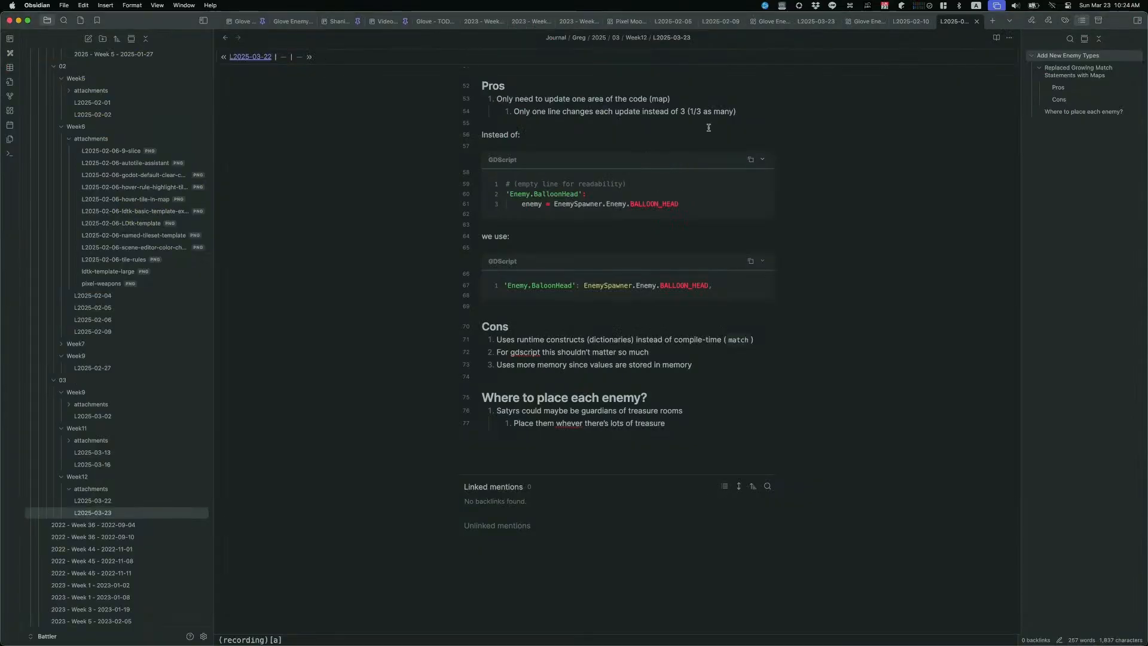
Step: In the Glove Kanban, add a numbered list with Slime and Satyr to the "add remaining enemies" card under Daily Done
{"action": "left_click", "coordinate": [259, 26]}
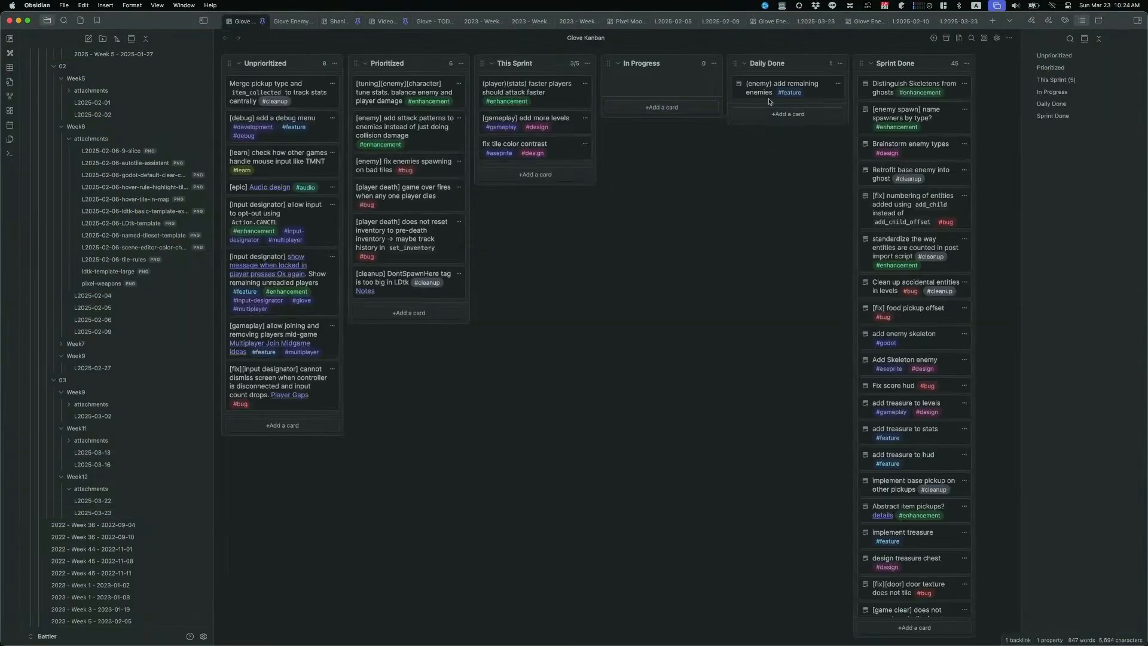
{"action": "double_click", "coordinate": [803, 99]}
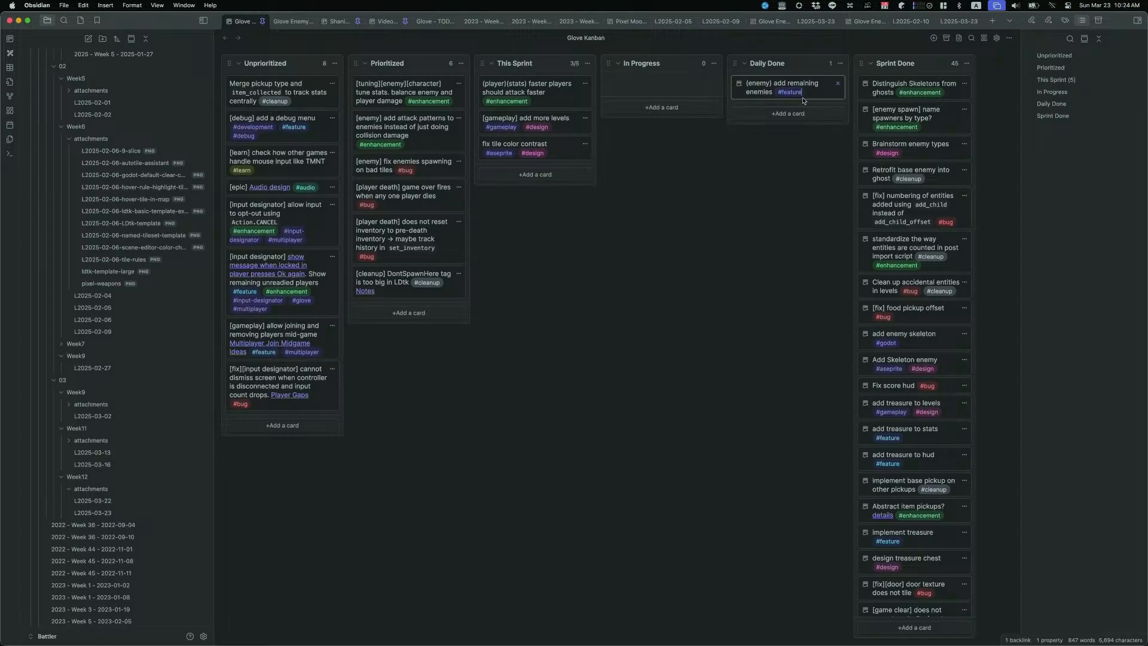
{"action": "key", "text": "shift+Return"}
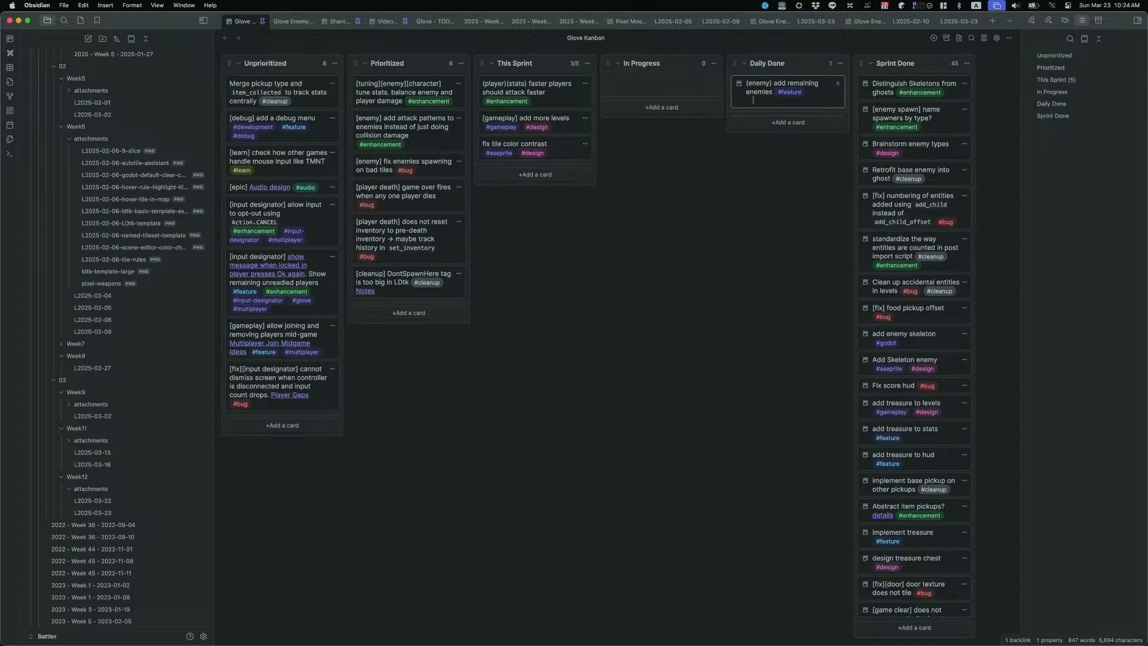
{"action": "type", "text": "1. Slime"}
{"action": "key", "text": "shift+Return"}
{"action": "type", "text": "Satyr"}
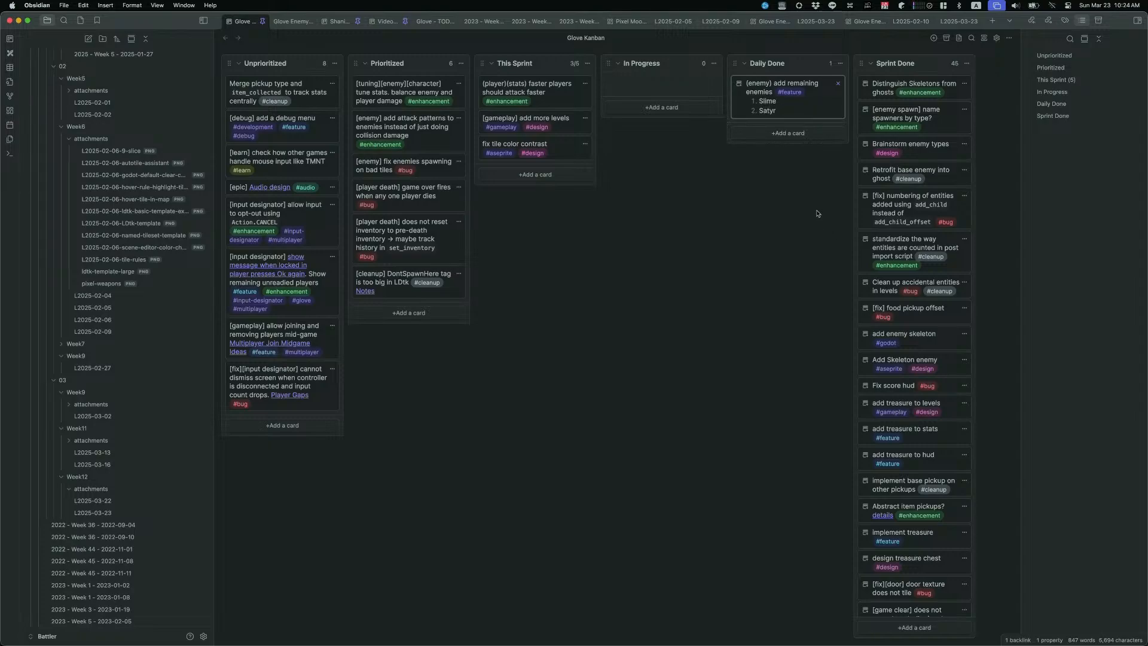
{"action": "left_click", "coordinate": [820, 102]}
{"action": "left_click", "coordinate": [812, 133]}
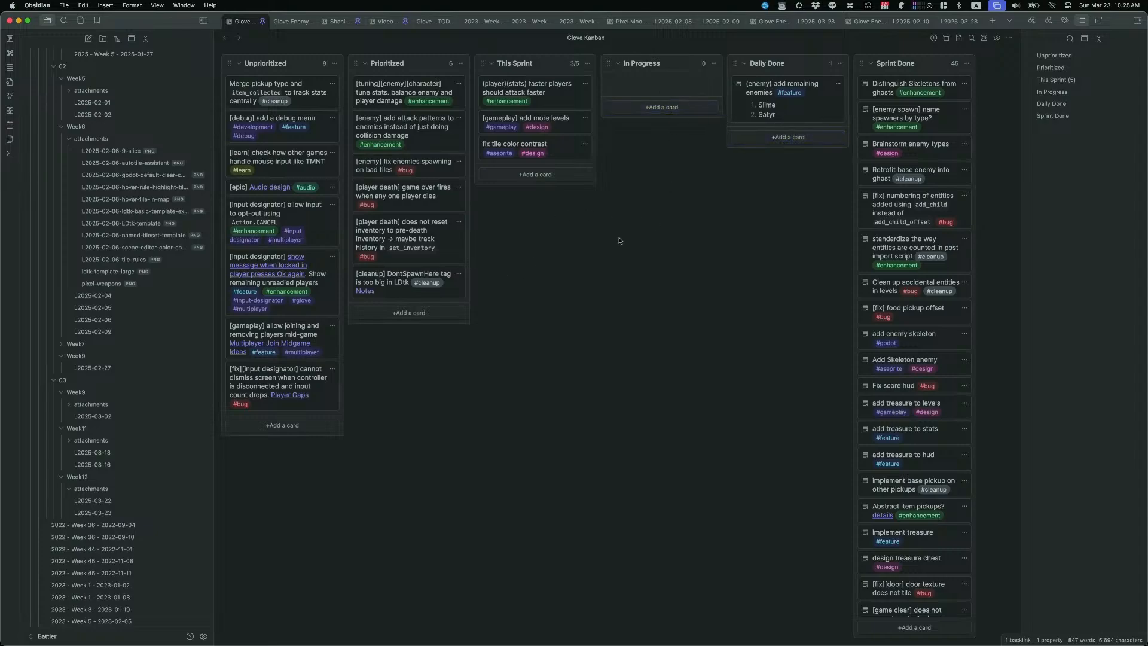
Step: Search the community plugins for "project"
{"action": "key", "text": "super+comma"}
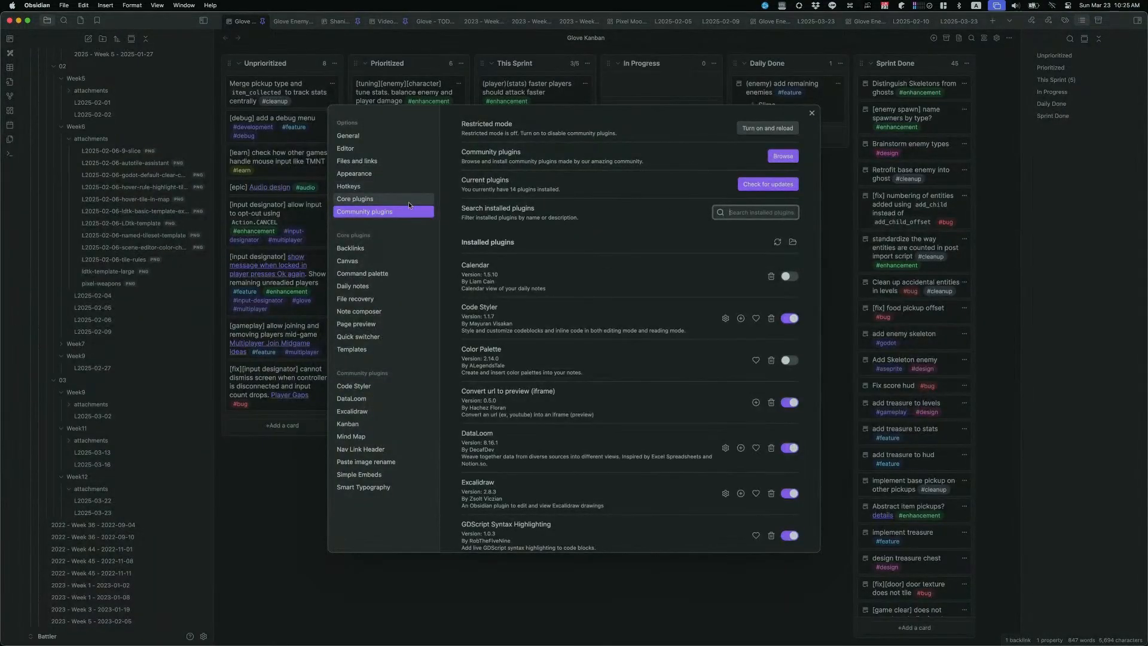
{"action": "left_click", "coordinate": [773, 158]}
{"action": "type", "text": "project"}
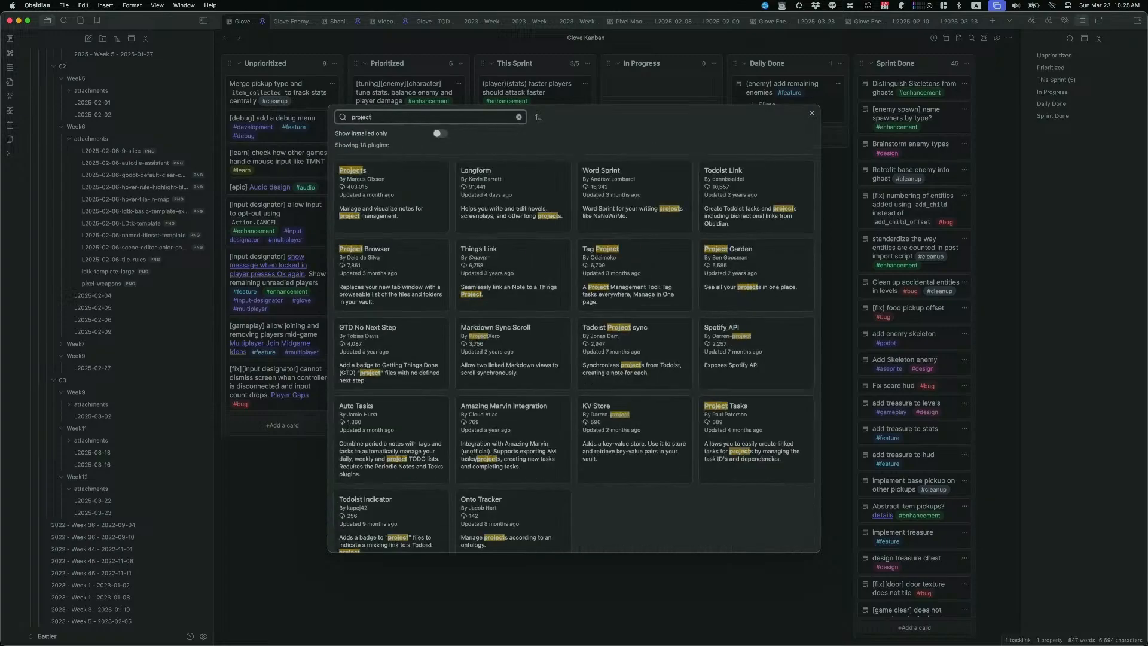
Step: Open the Projects plugin's page and read its description, installation notes, design philosophy and roadmap
{"action": "left_click", "coordinate": [425, 213]}
{"action": "scroll", "coordinate": [643, 335], "scroll_direction": "down", "scroll_amount": 5}
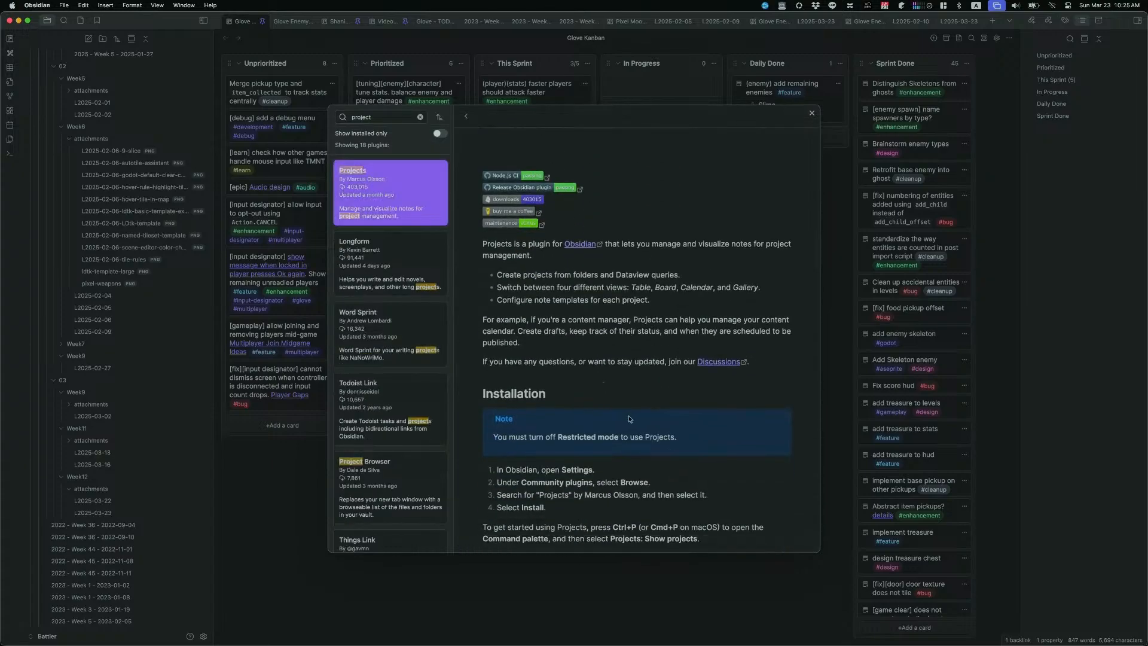
{"action": "scroll", "coordinate": [586, 492], "scroll_direction": "down", "scroll_amount": 4}
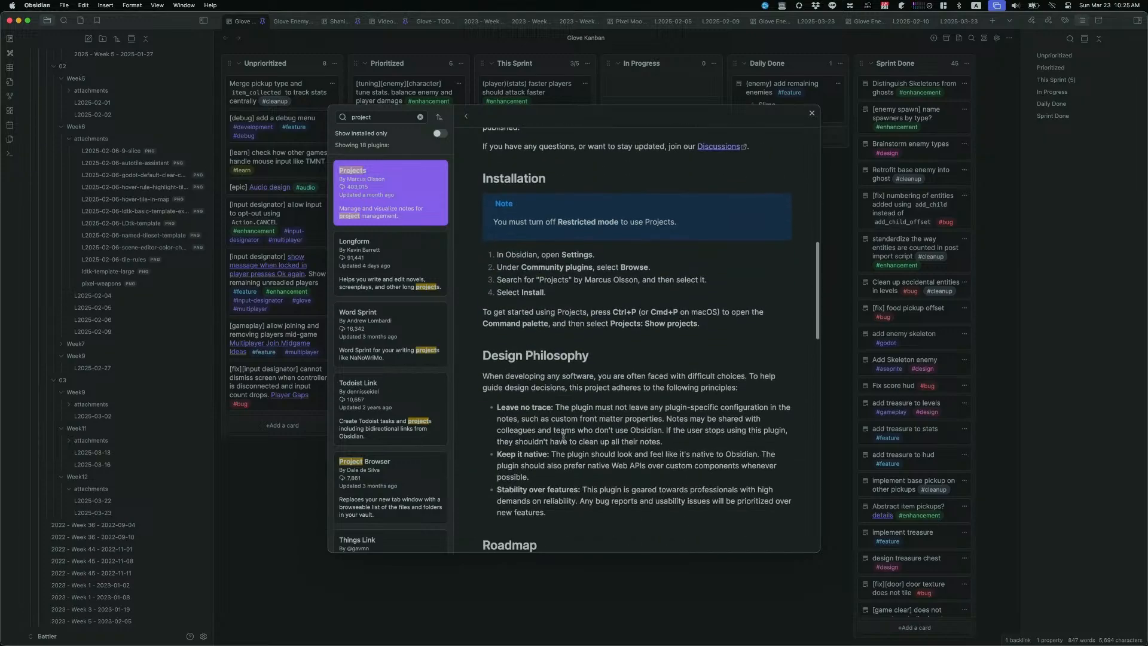
{"action": "scroll", "coordinate": [552, 405], "scroll_direction": "down", "scroll_amount": 5}
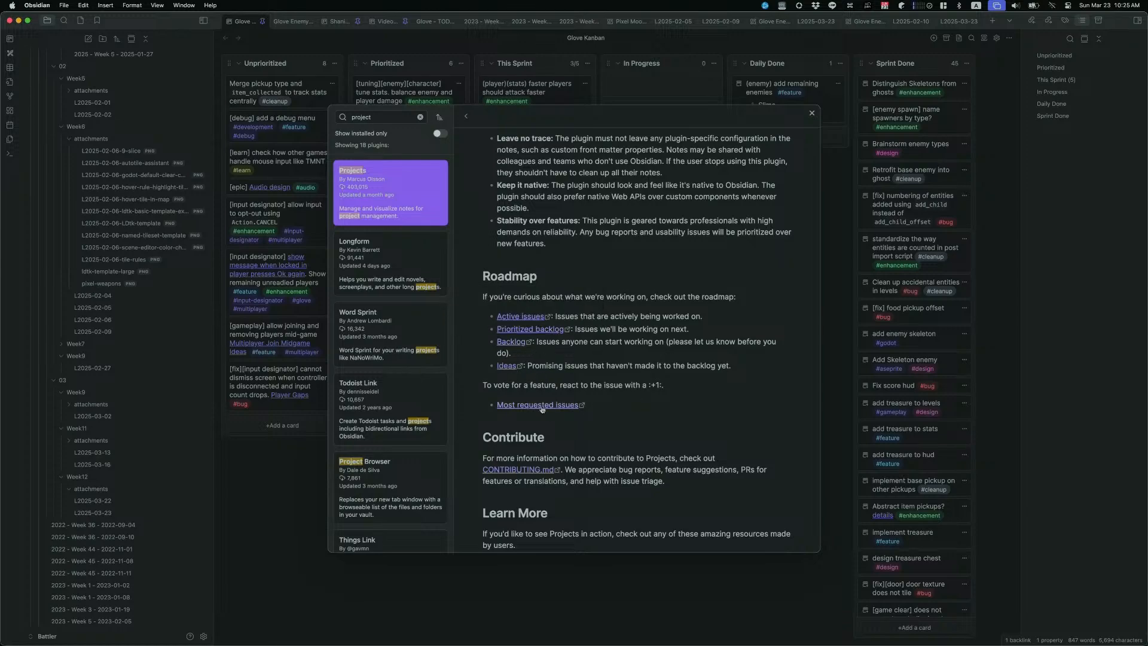
Step: Follow the Projects plugin's Active issues link to Brave, then read the GitHub repository's README through to the Learn More videos
{"action": "left_click", "coordinate": [530, 319]}
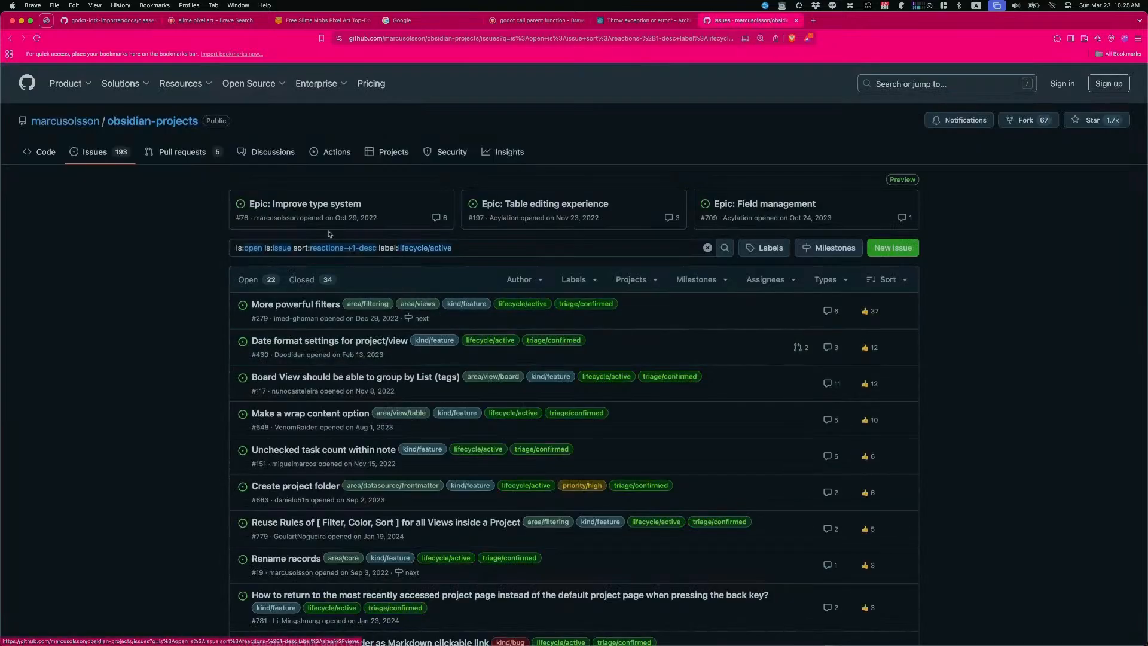
{"action": "left_click", "coordinate": [42, 153]}
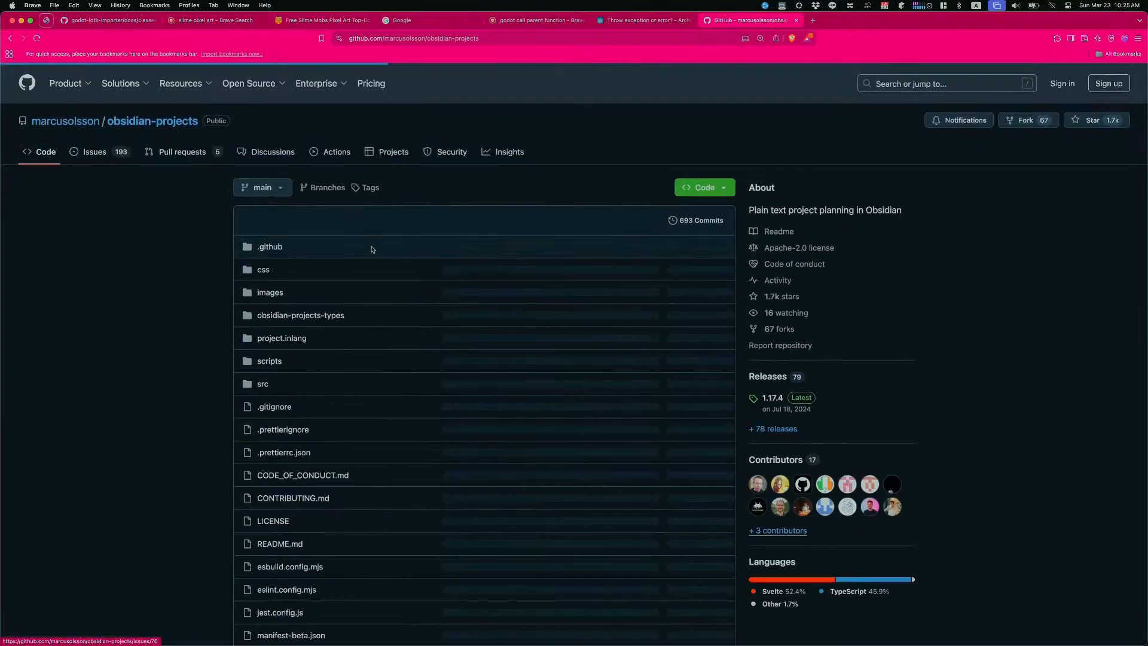
{"action": "scroll", "coordinate": [491, 302], "scroll_direction": "down", "scroll_amount": 10}
{"action": "scroll", "coordinate": [492, 302], "scroll_direction": "down", "scroll_amount": 9}
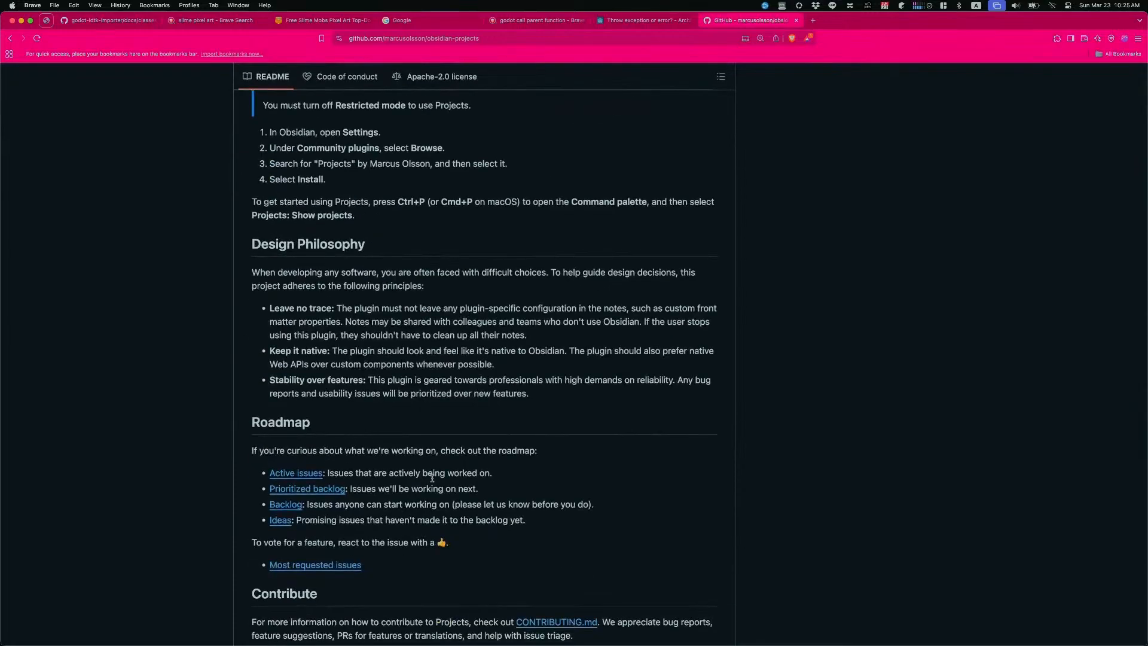
{"action": "triple_click", "coordinate": [462, 488]}
{"action": "left_click", "coordinate": [376, 498]}
{"action": "scroll", "coordinate": [365, 490], "scroll_direction": "down", "scroll_amount": 3}
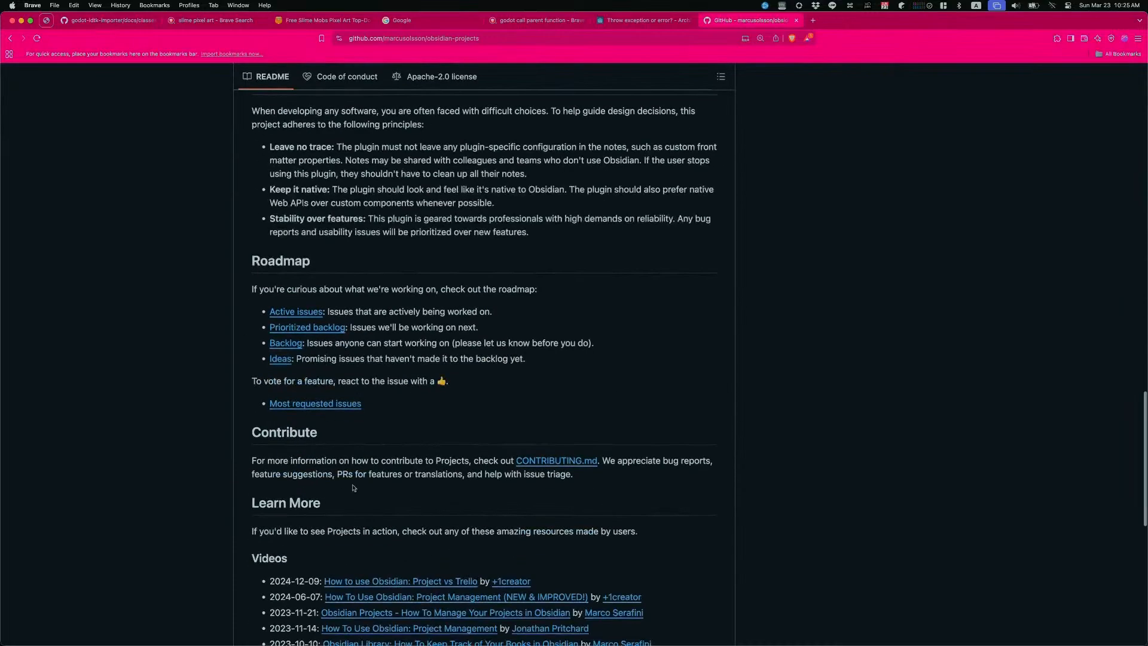
{"action": "scroll", "coordinate": [388, 424], "scroll_direction": "down", "scroll_amount": 3}
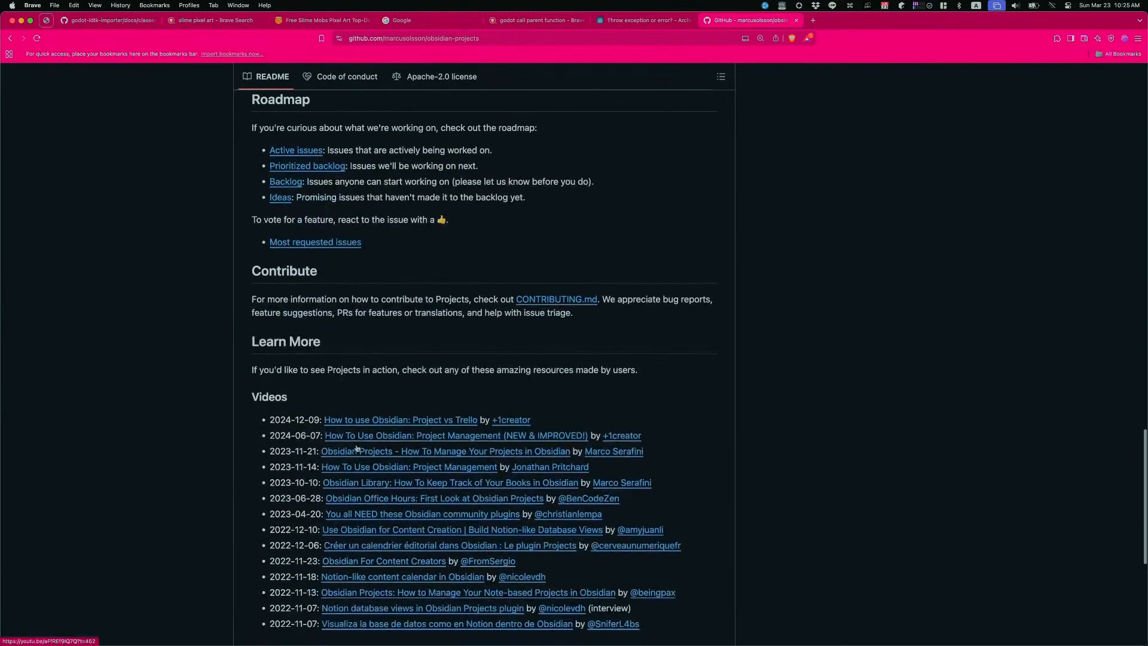
Step: Play the "How to use Obsidian: Project vs Trello" video and switch the Mac's sound output to 4K60 Pro MK.2
{"action": "left_click", "coordinate": [448, 421]}
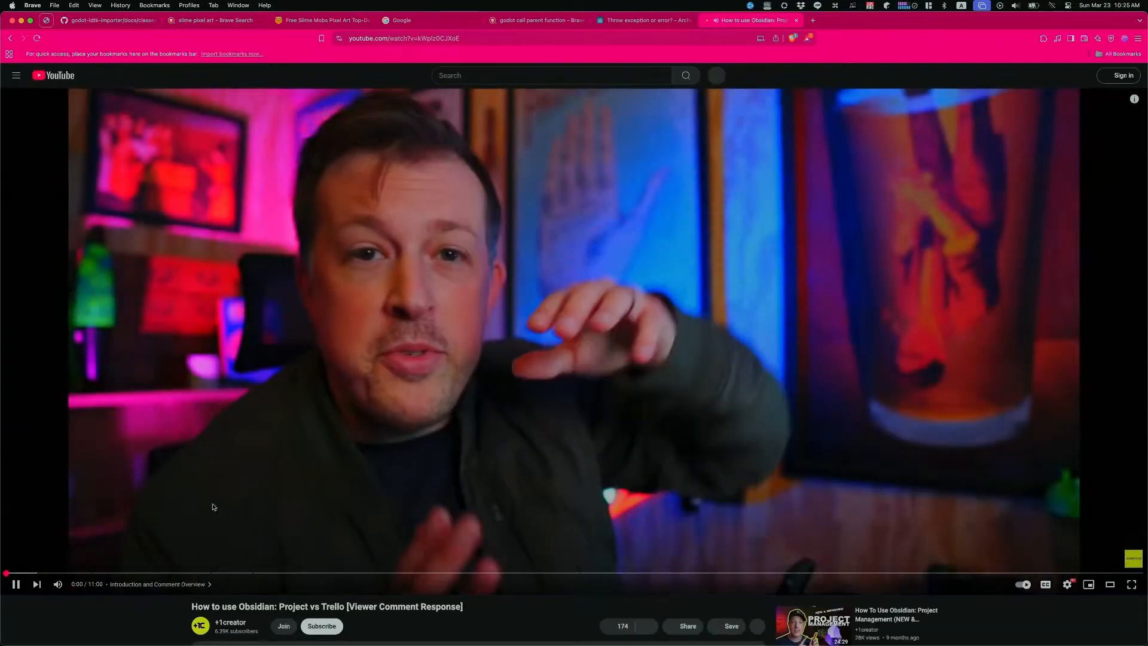
{"action": "left_click", "coordinate": [506, 453]}
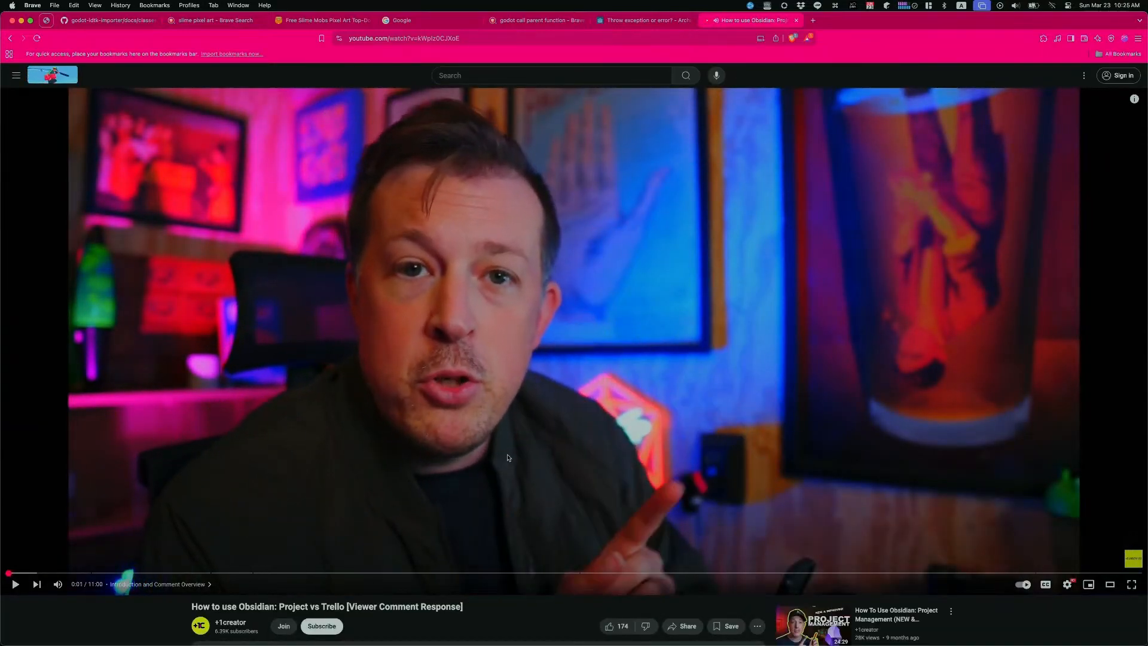
{"action": "left_click", "coordinate": [780, 452]}
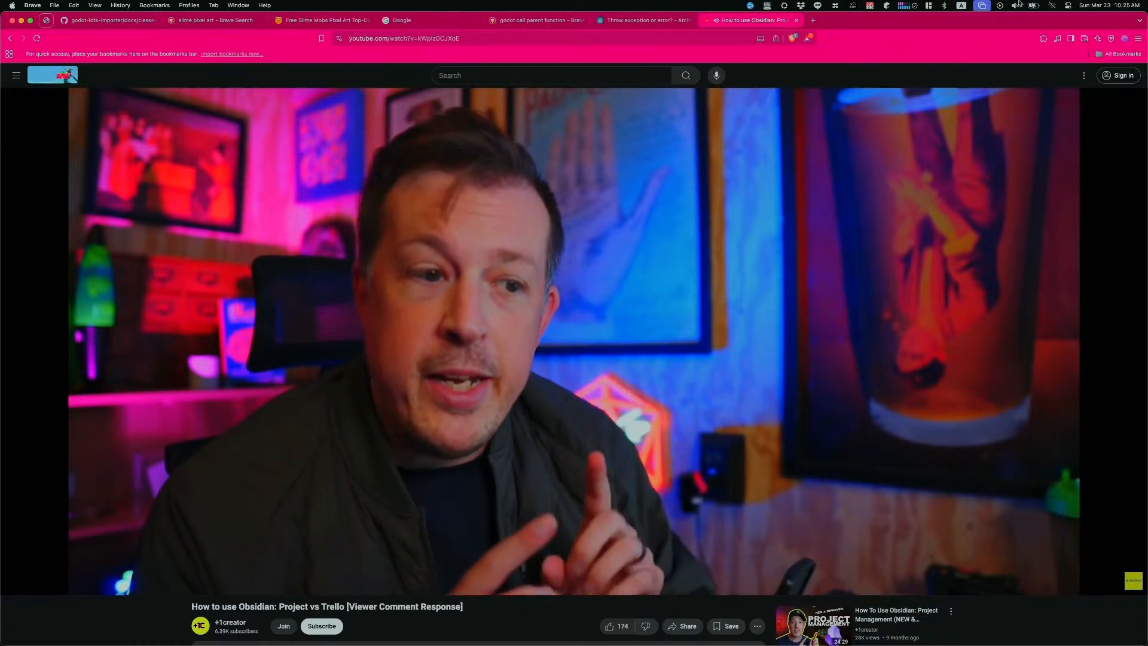
{"action": "left_click", "coordinate": [1015, 5]}
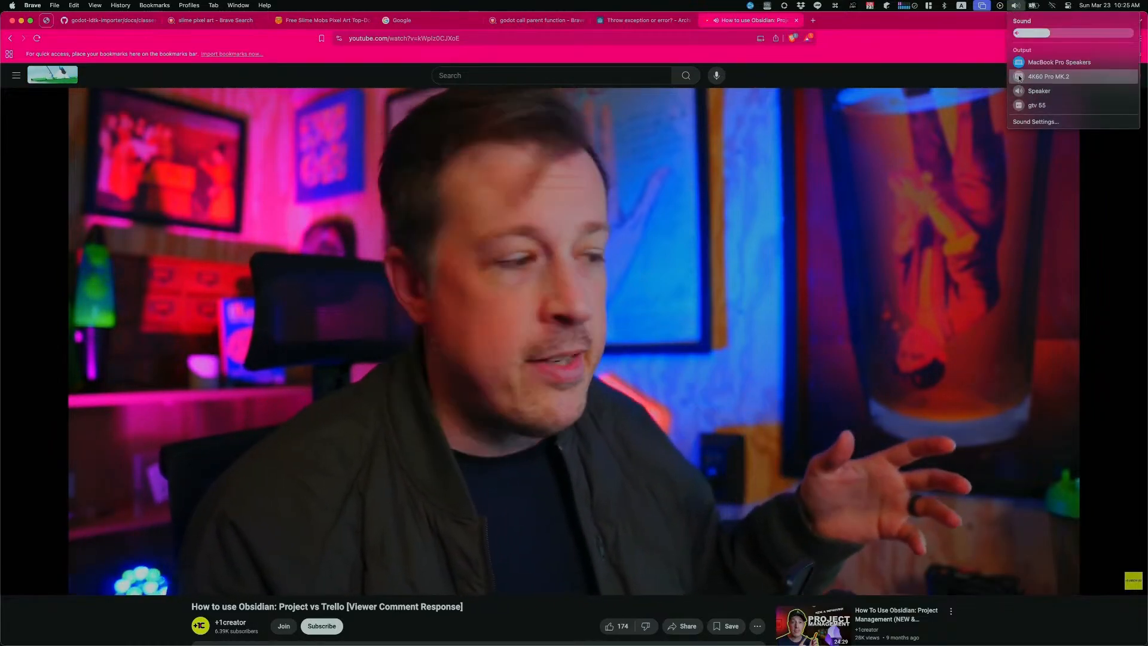
{"action": "left_click", "coordinate": [1038, 77]}
{"action": "left_click", "coordinate": [896, 99]}
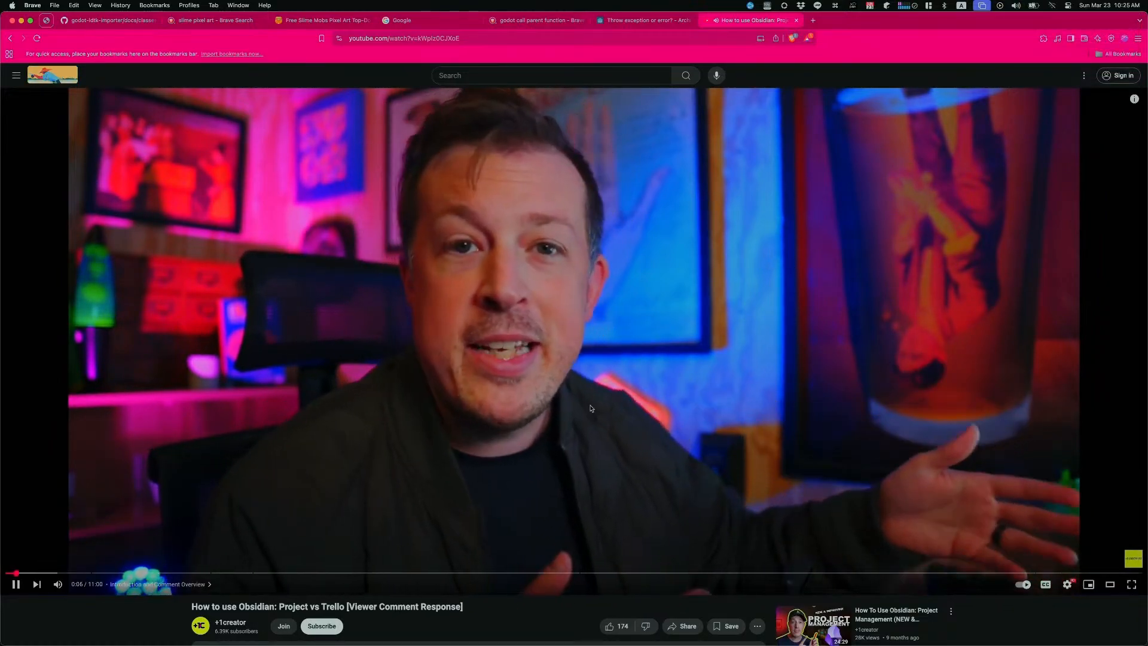
Step: Skip through the video's introduction and Trello comparison to the board demonstration in the "Obsidian Projects: Tips and Tweaks" chapter
{"action": "left_click", "coordinate": [99, 573]}
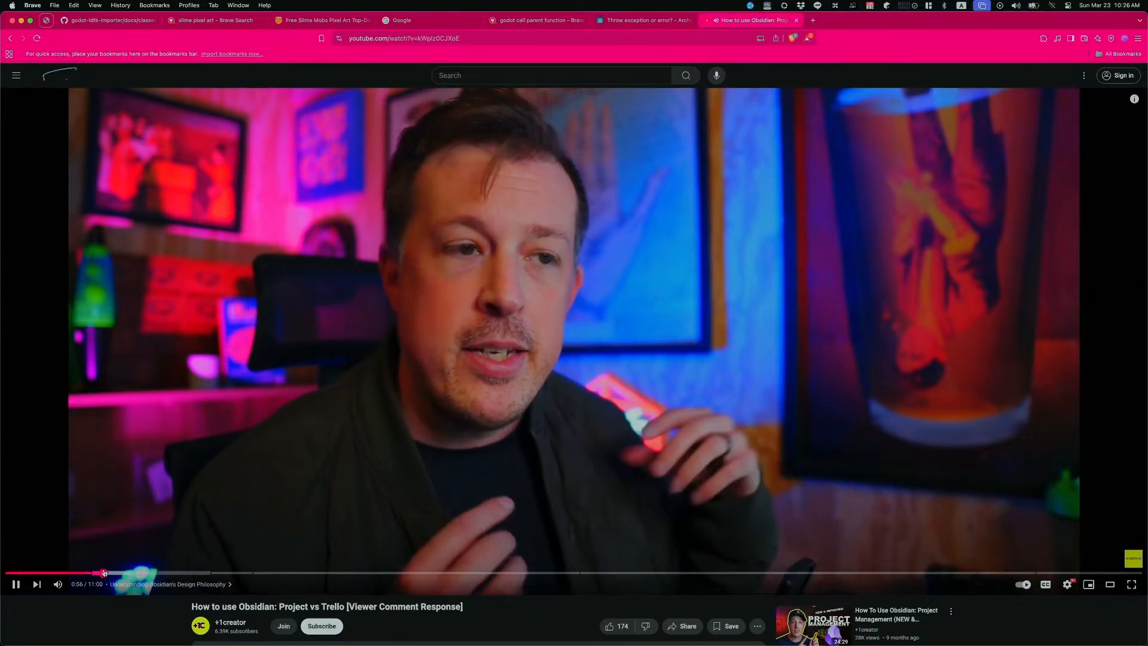
{"action": "left_click", "coordinate": [143, 573]}
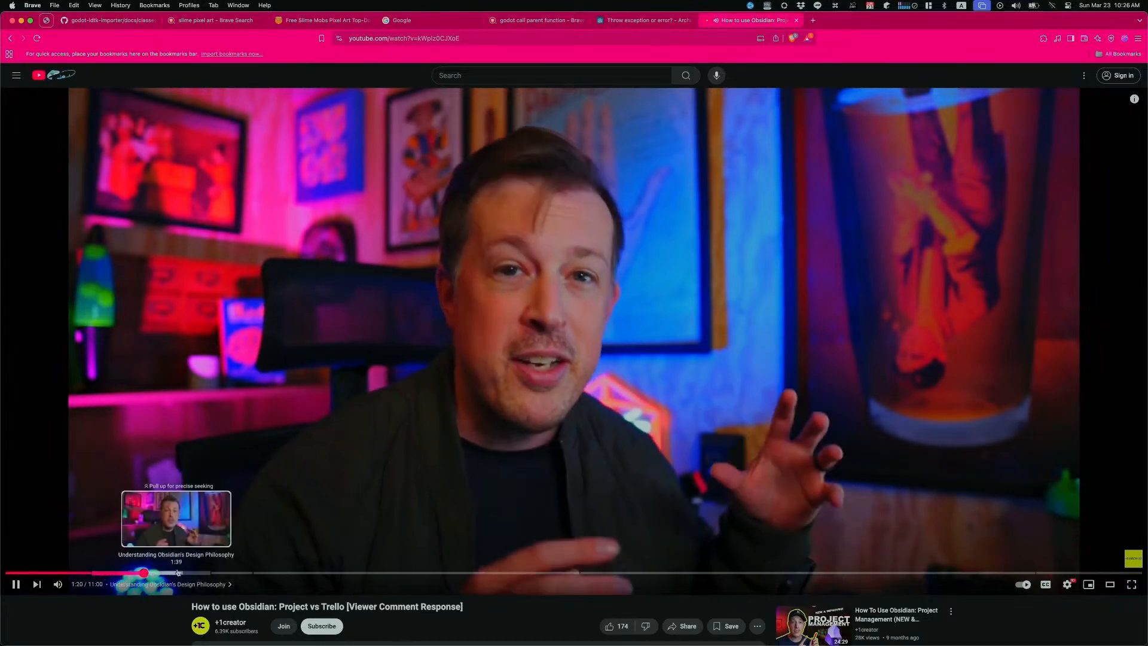
{"action": "left_click", "coordinate": [208, 572]}
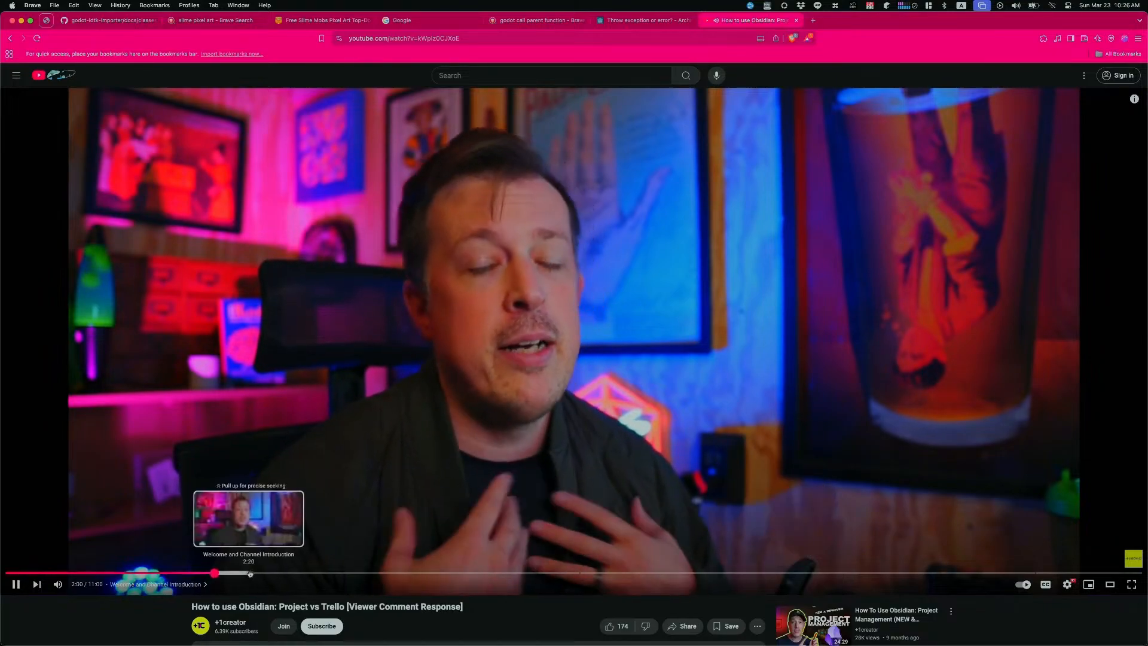
{"action": "left_click", "coordinate": [254, 572]}
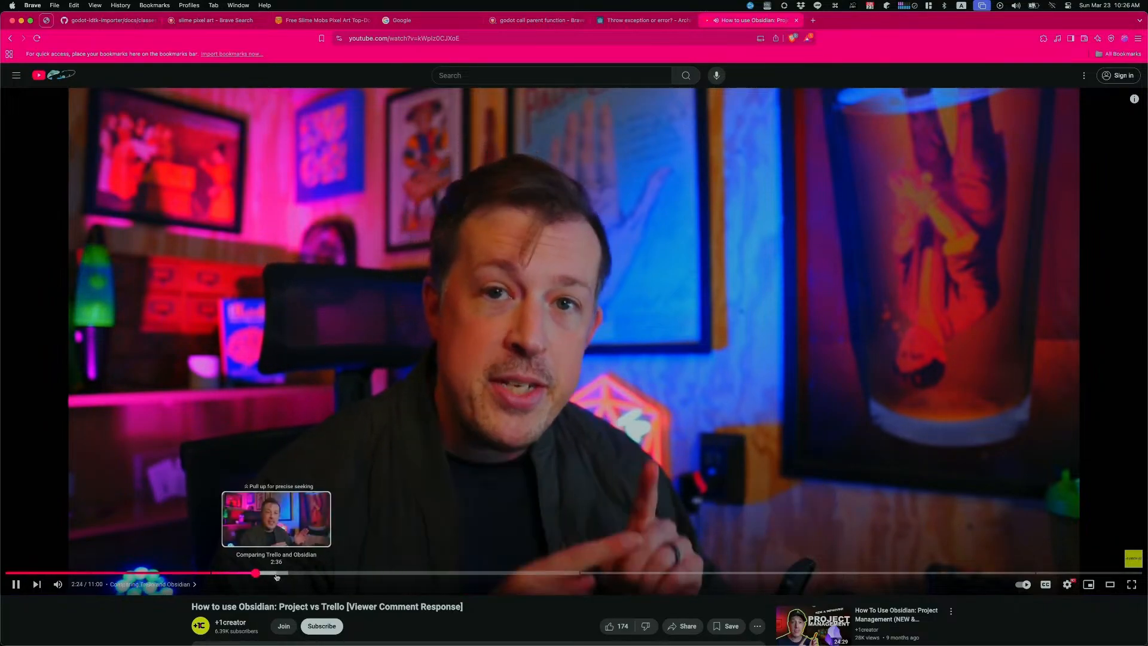
{"action": "left_click", "coordinate": [278, 573]}
{"action": "scroll", "coordinate": [299, 538], "scroll_direction": "down", "scroll_amount": 3}
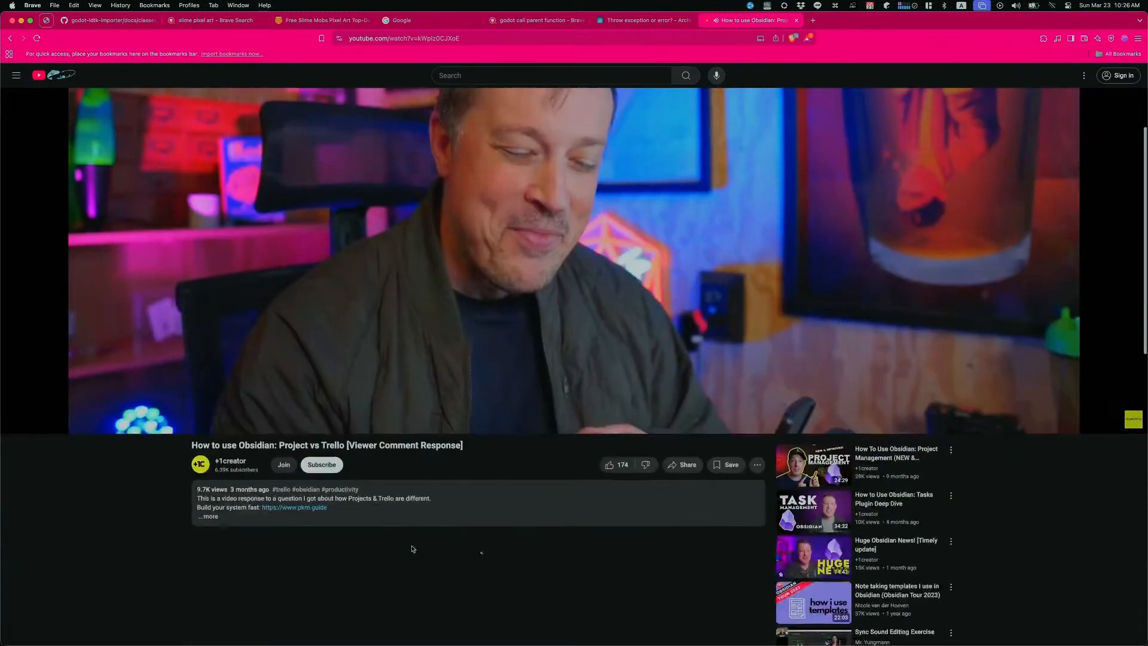
{"action": "scroll", "coordinate": [377, 530], "scroll_direction": "up", "scroll_amount": 2}
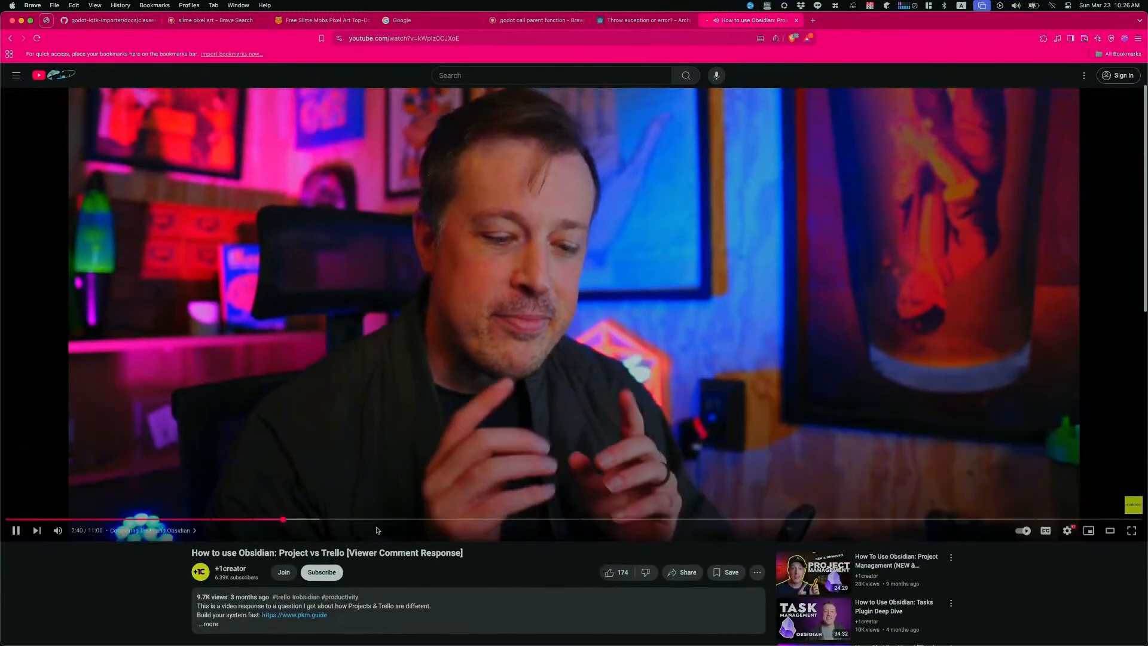
{"action": "left_click", "coordinate": [334, 519]}
{"action": "left_click", "coordinate": [437, 520]}
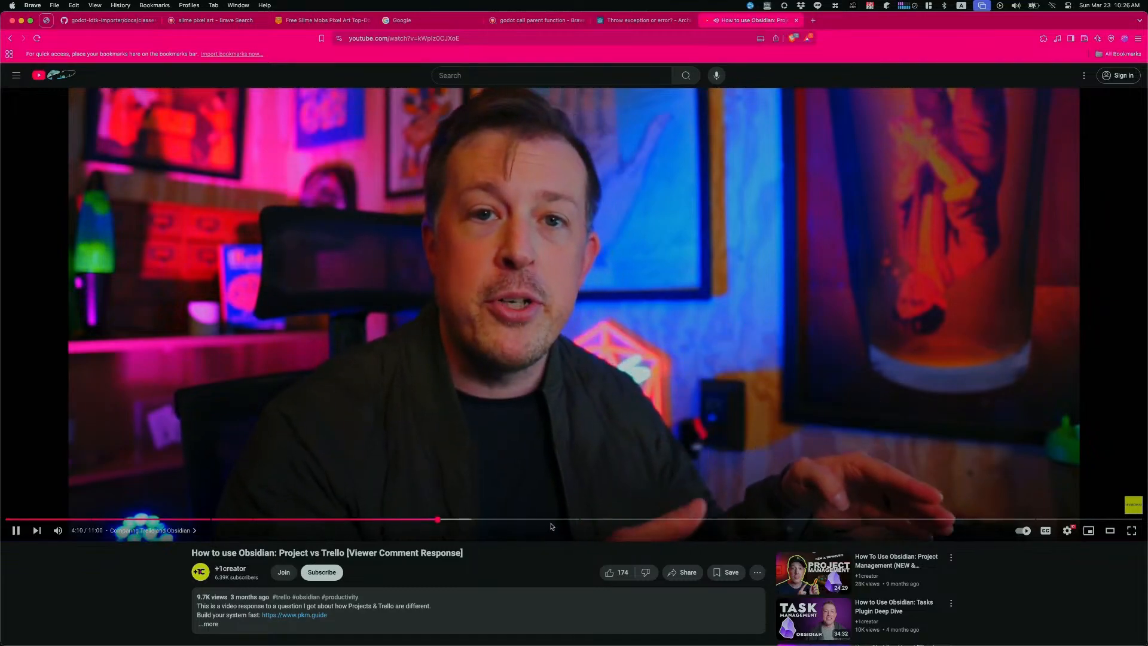
{"action": "left_click", "coordinate": [524, 519]}
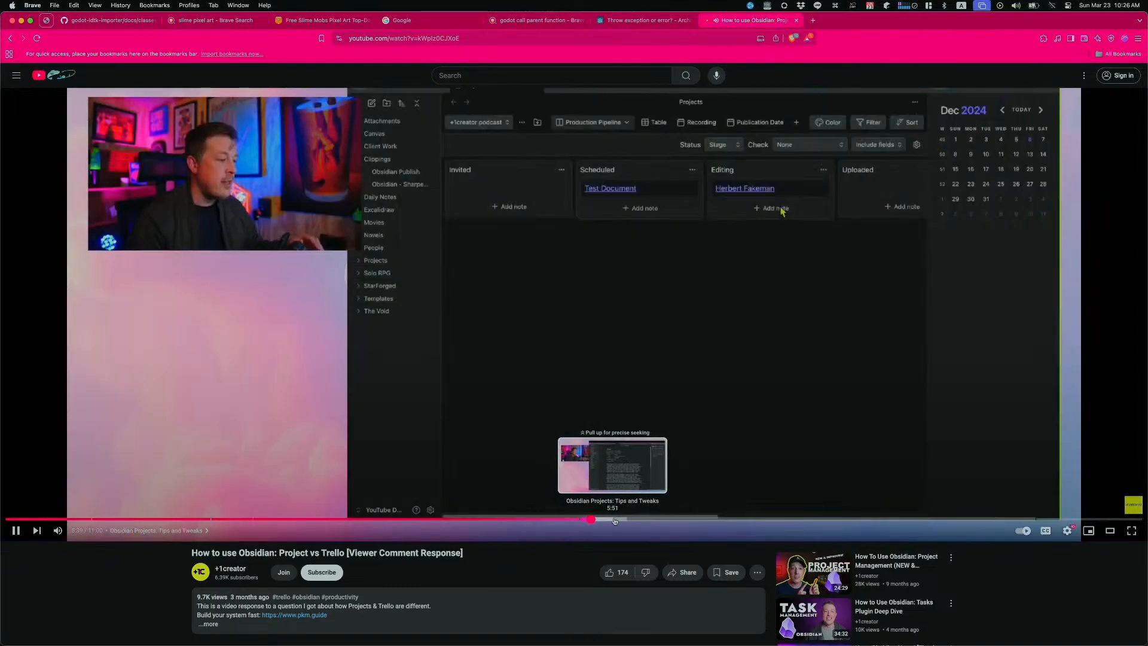
{"action": "left_click", "coordinate": [592, 519]}
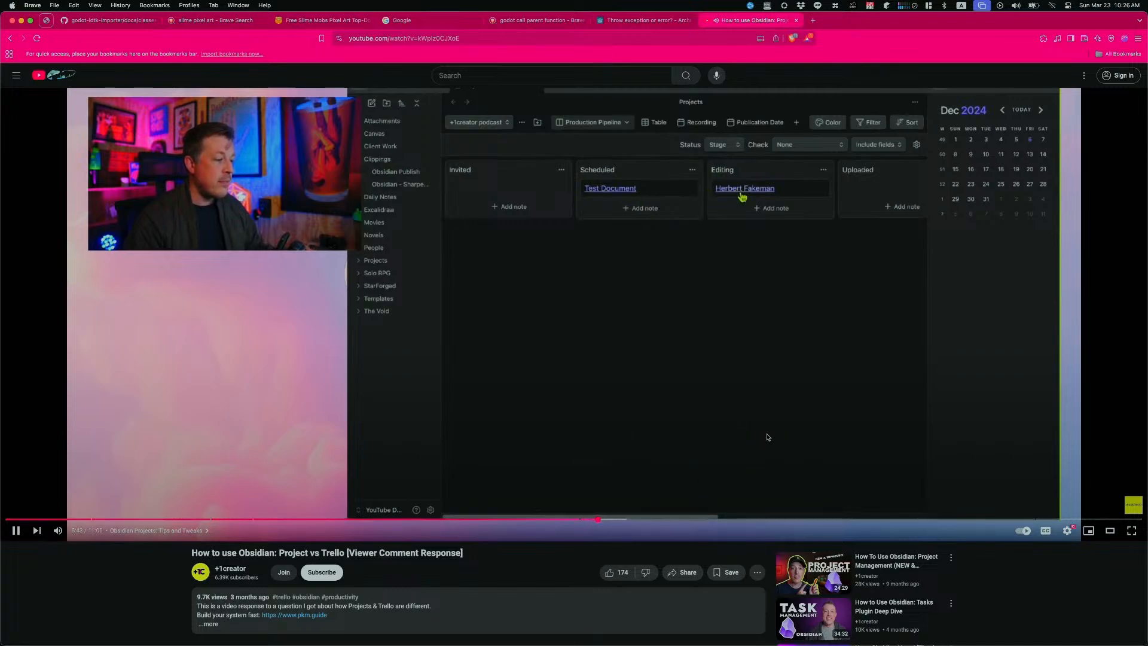
Step: Watch the video's link behavior settings demonstration, replaying the part before the change and skipping on to the board discussion
{"action": "scroll", "coordinate": [768, 437], "scroll_direction": "up", "scroll_amount": 2}
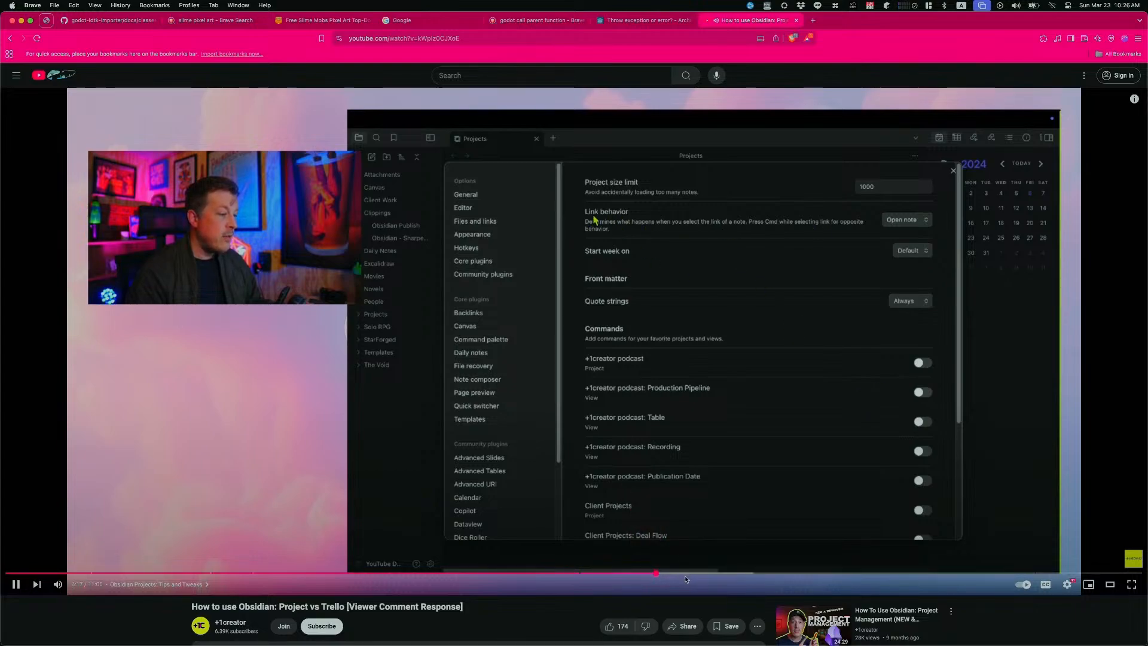
{"action": "left_click", "coordinate": [717, 574]}
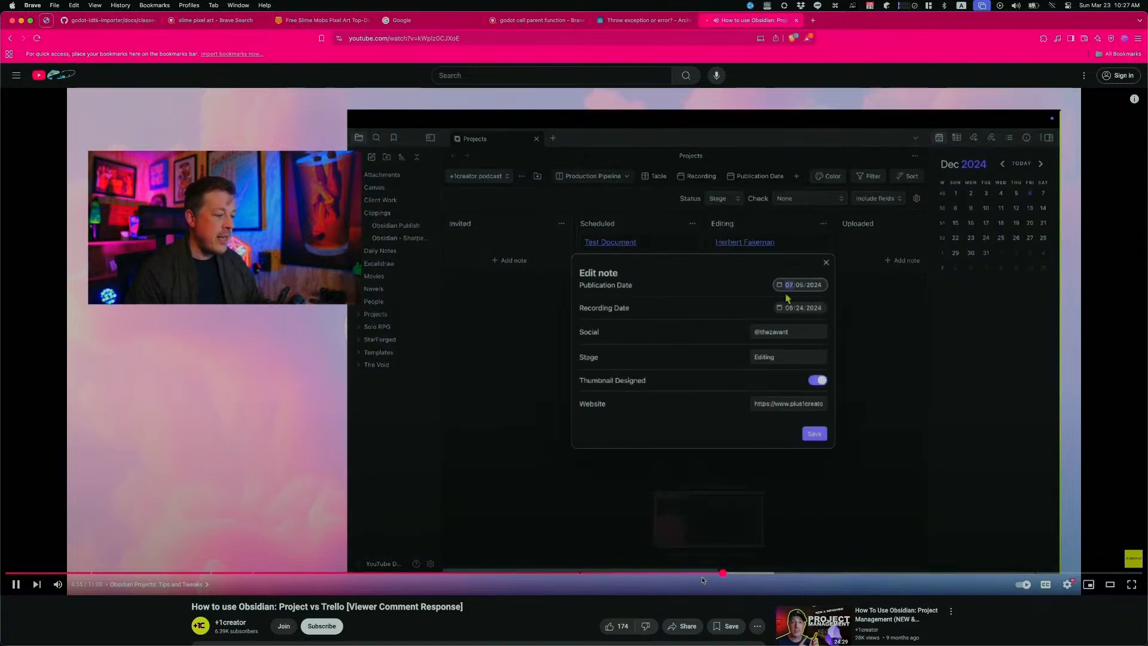
{"action": "left_click_drag", "start_coordinate": [693, 573], "coordinate": [692, 534]}
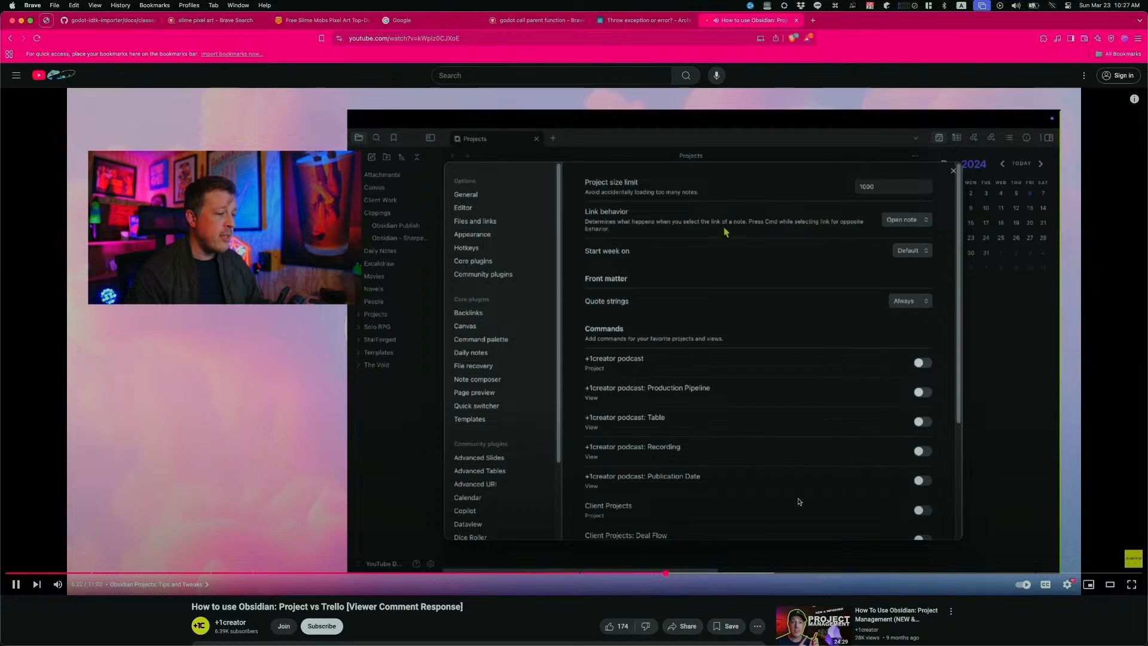
{"action": "left_click", "coordinate": [729, 572]}
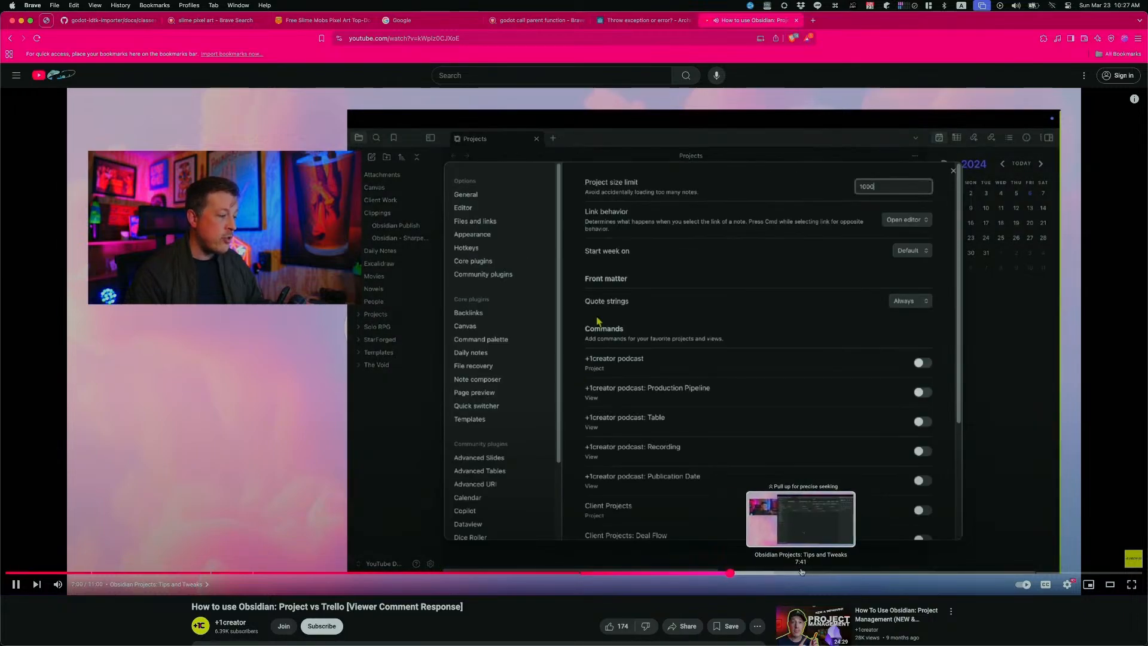
{"action": "left_click", "coordinate": [774, 572]}
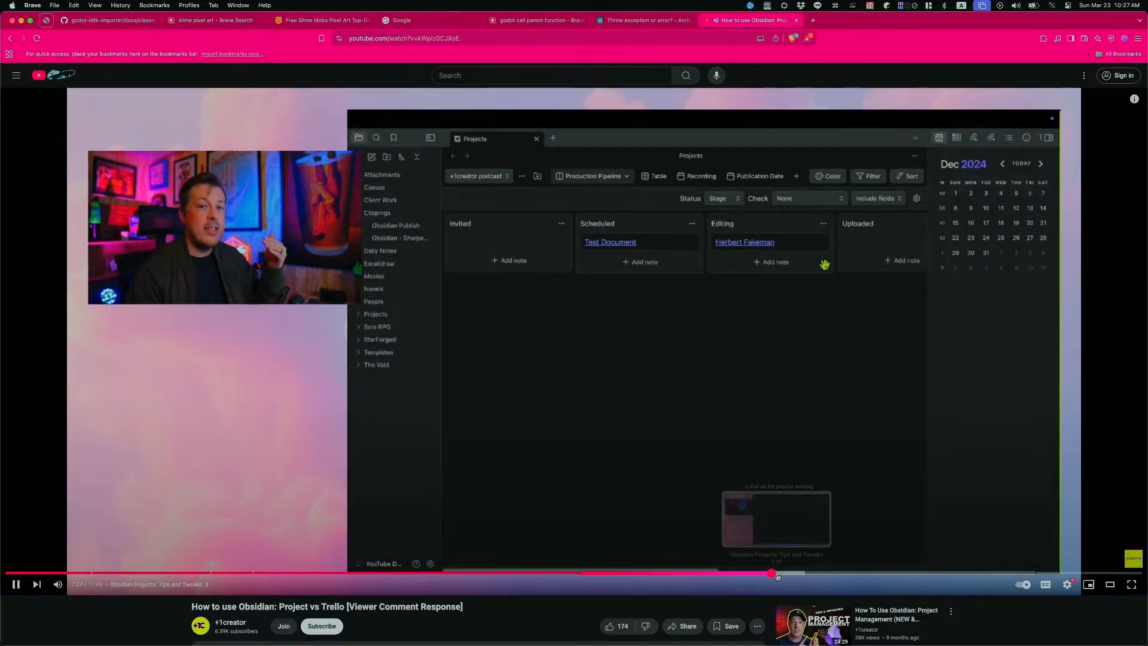
{"action": "left_click", "coordinate": [789, 573]}
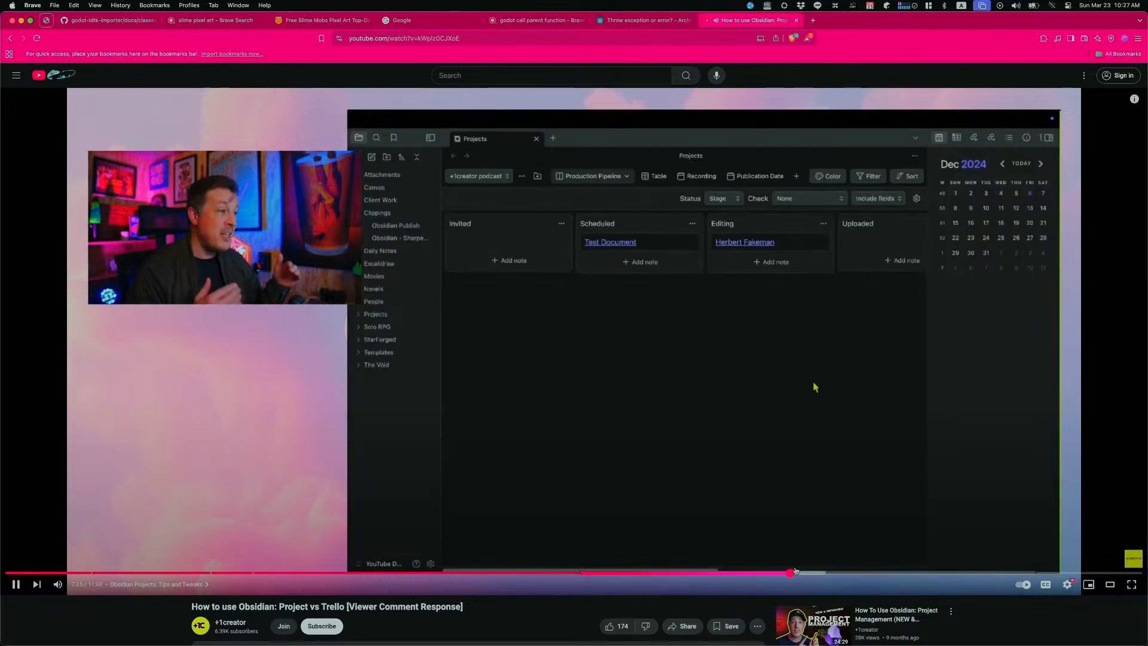
Step: Skim the rest of the Tips and Tweaks chapter, return to the note preview editing demo near 9:00, and pause the video
{"action": "left_click", "coordinate": [825, 573]}
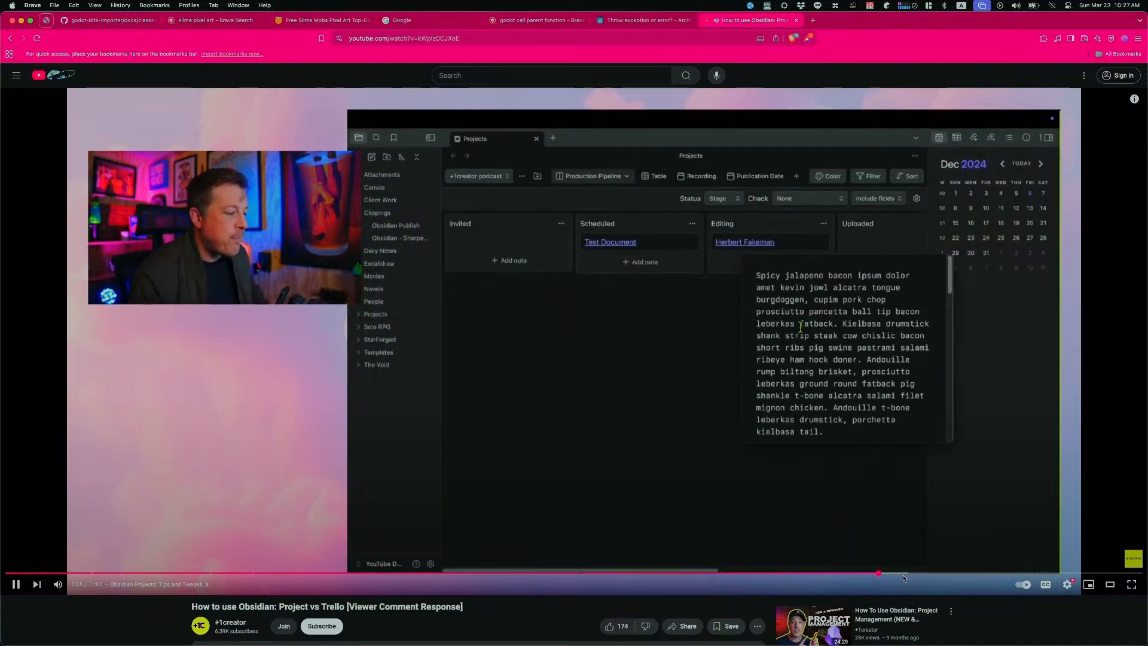
{"action": "left_click", "coordinate": [901, 573]}
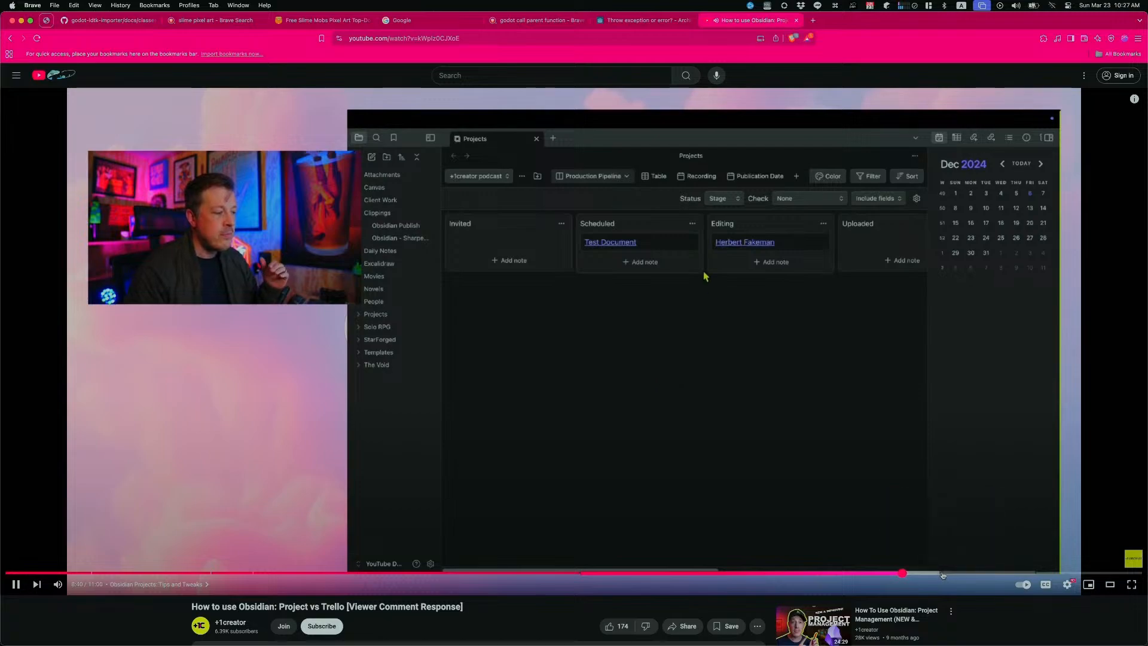
{"action": "left_click", "coordinate": [942, 573]}
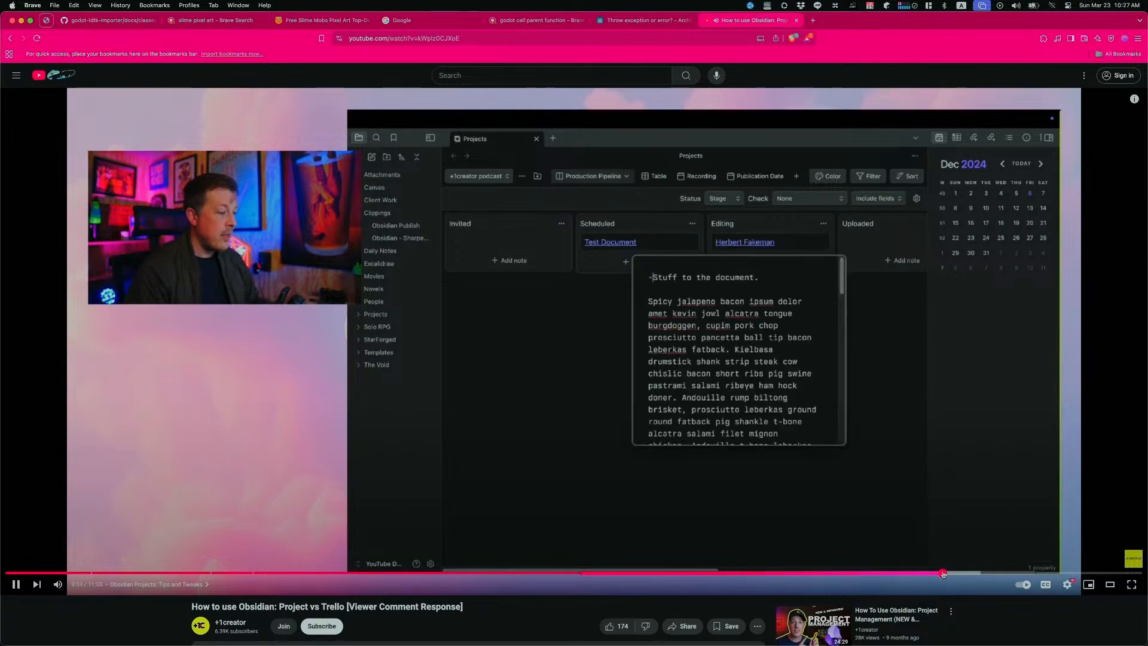
{"action": "left_click", "coordinate": [977, 573]}
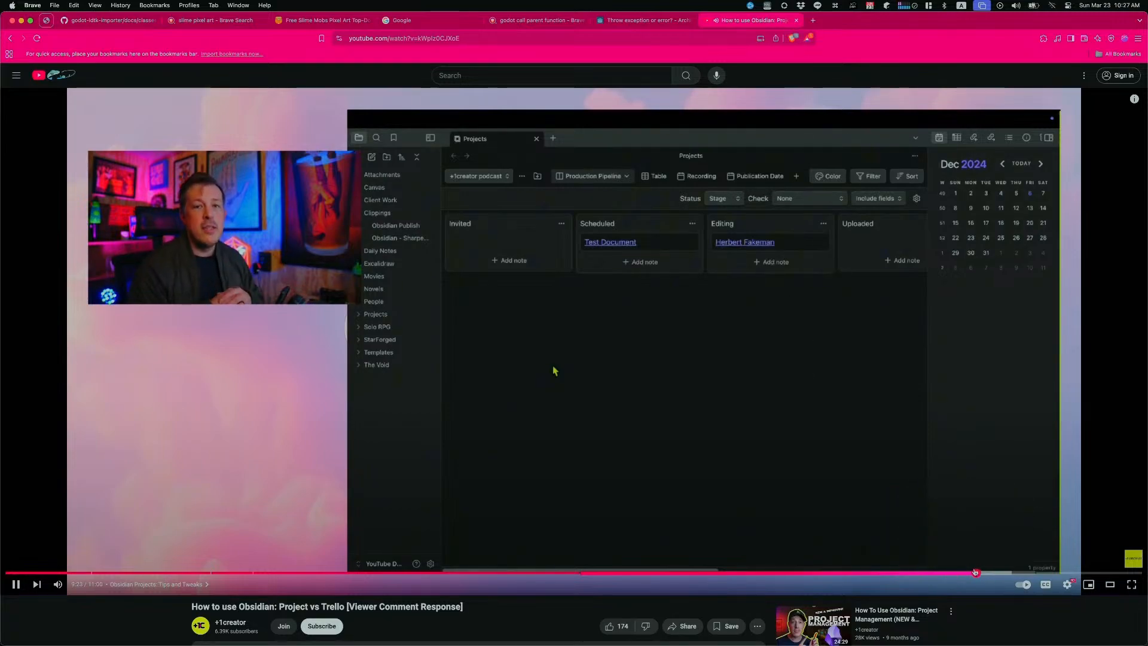
{"action": "left_click", "coordinate": [1014, 573]}
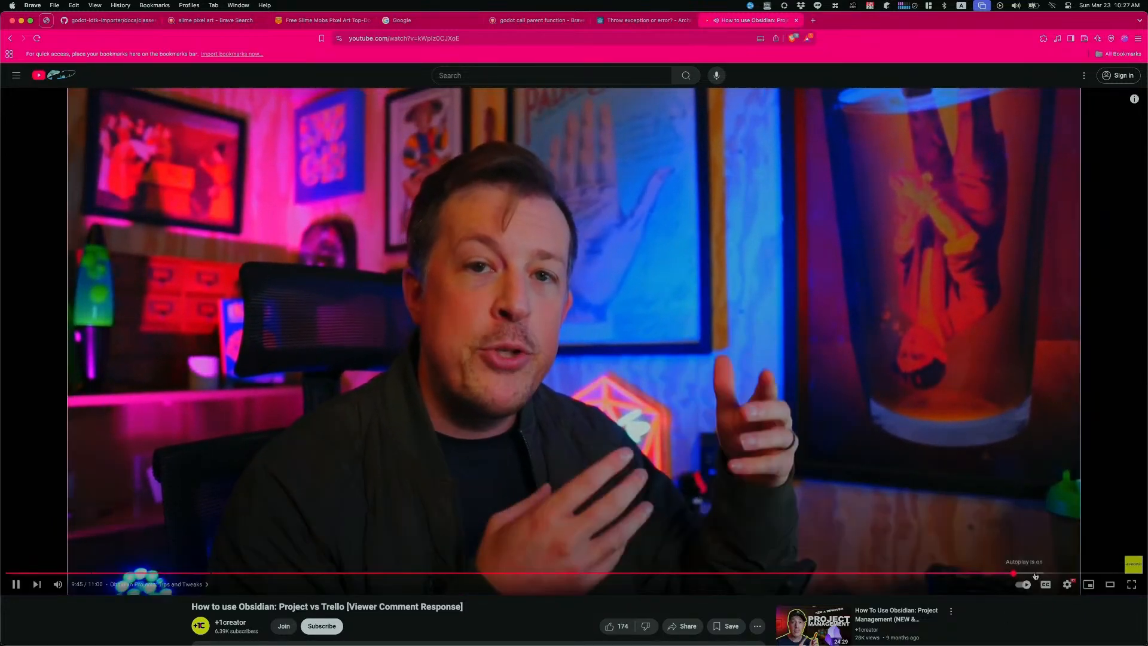
{"action": "left_click", "coordinate": [934, 573]}
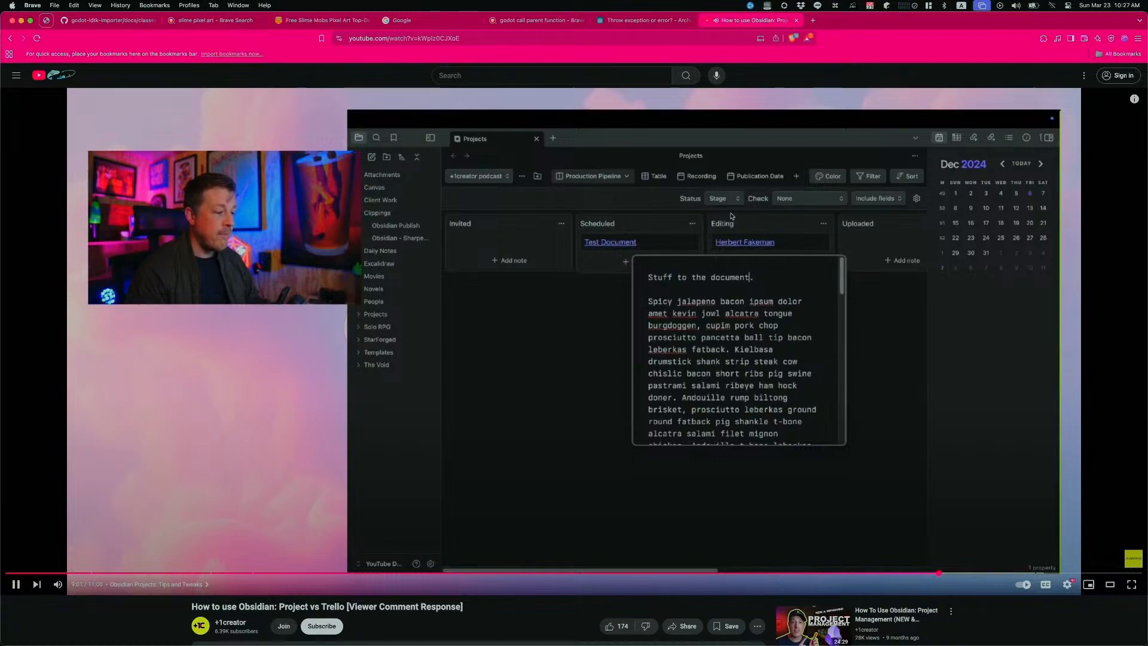
{"action": "left_click", "coordinate": [910, 352]}
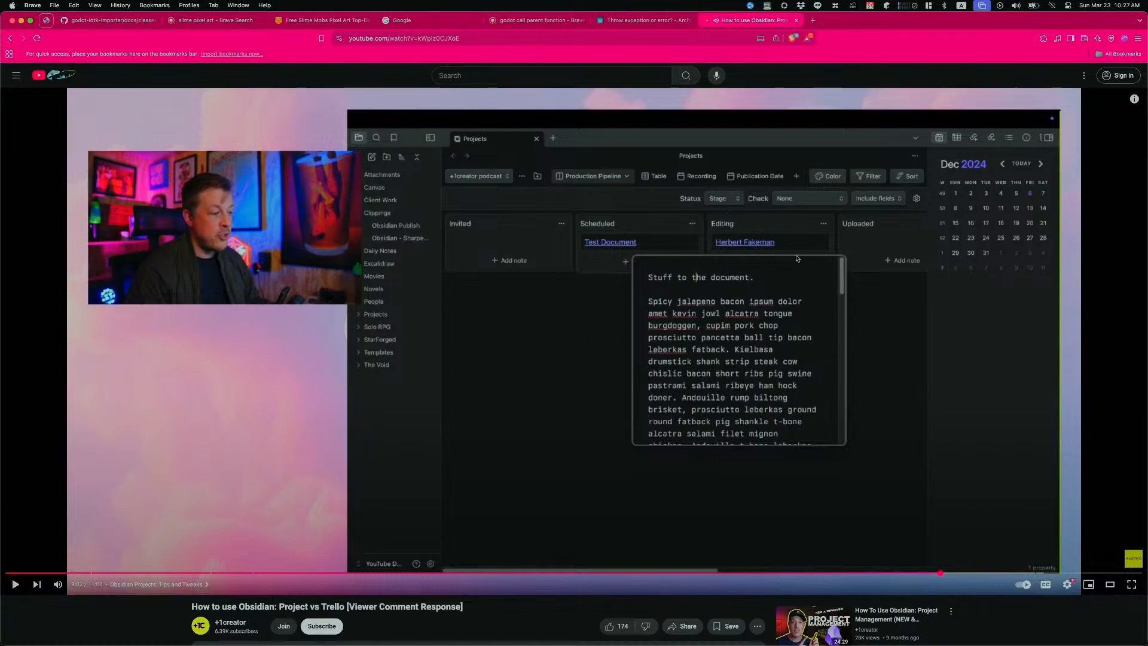
Step: Switch back to Obsidian and install the Projects community plugin
{"action": "key", "text": "super+Tab"}
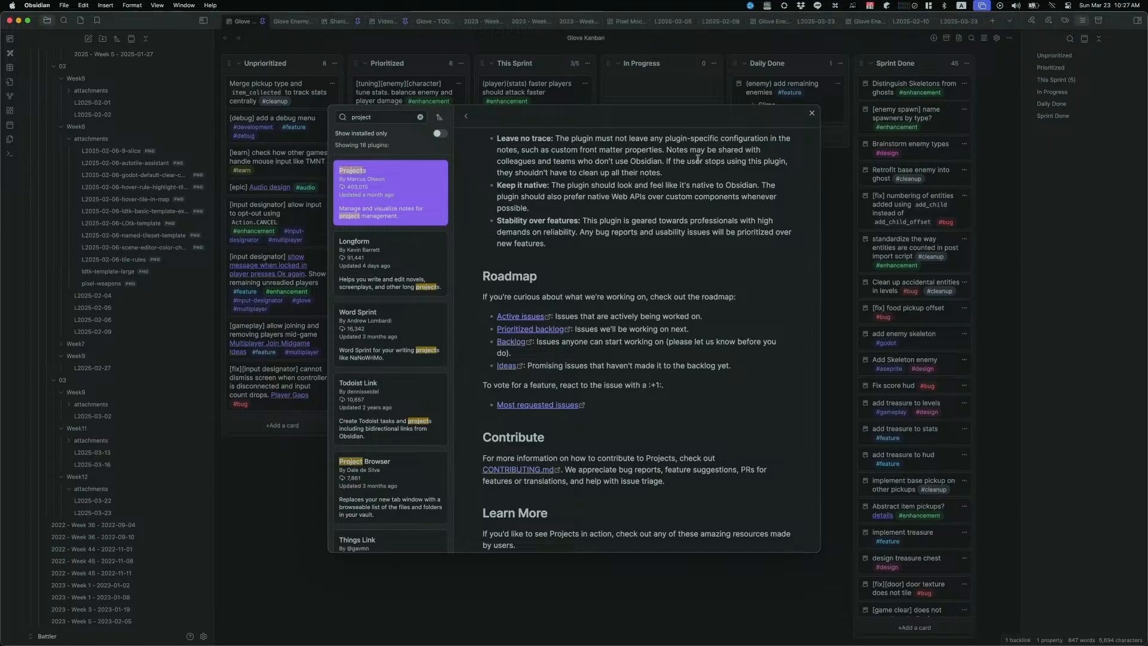
{"action": "scroll", "coordinate": [574, 287], "scroll_direction": "up", "scroll_amount": 15}
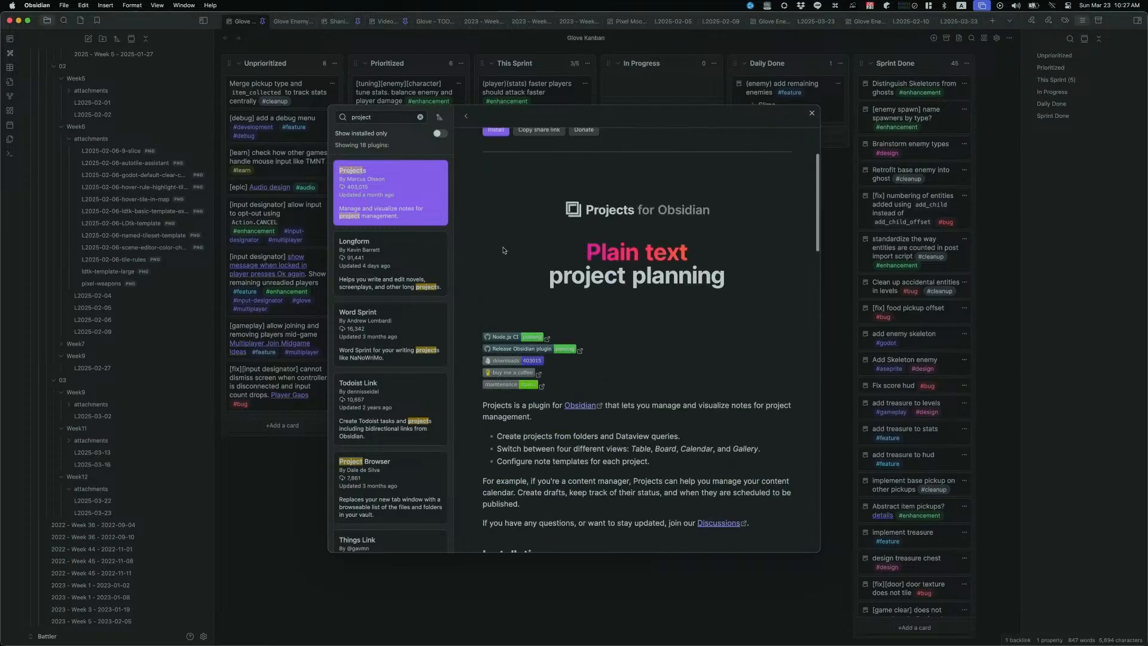
{"action": "left_click", "coordinate": [496, 237]}
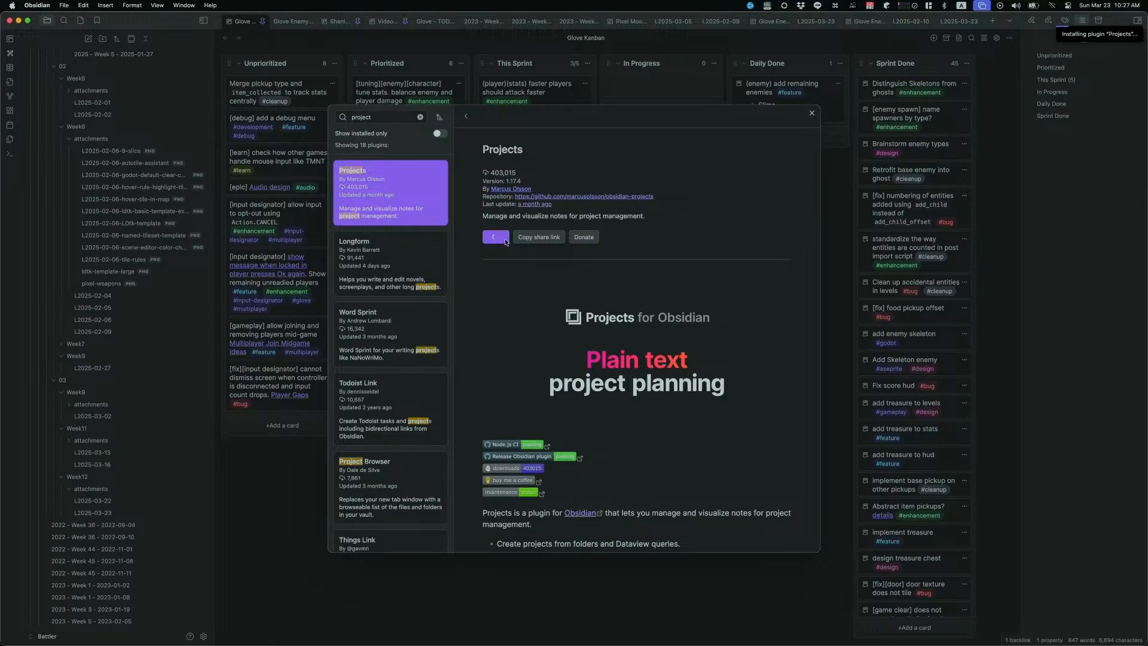
Step: Enable the newly installed Projects community plugin
{"action": "left_click", "coordinate": [500, 240]}
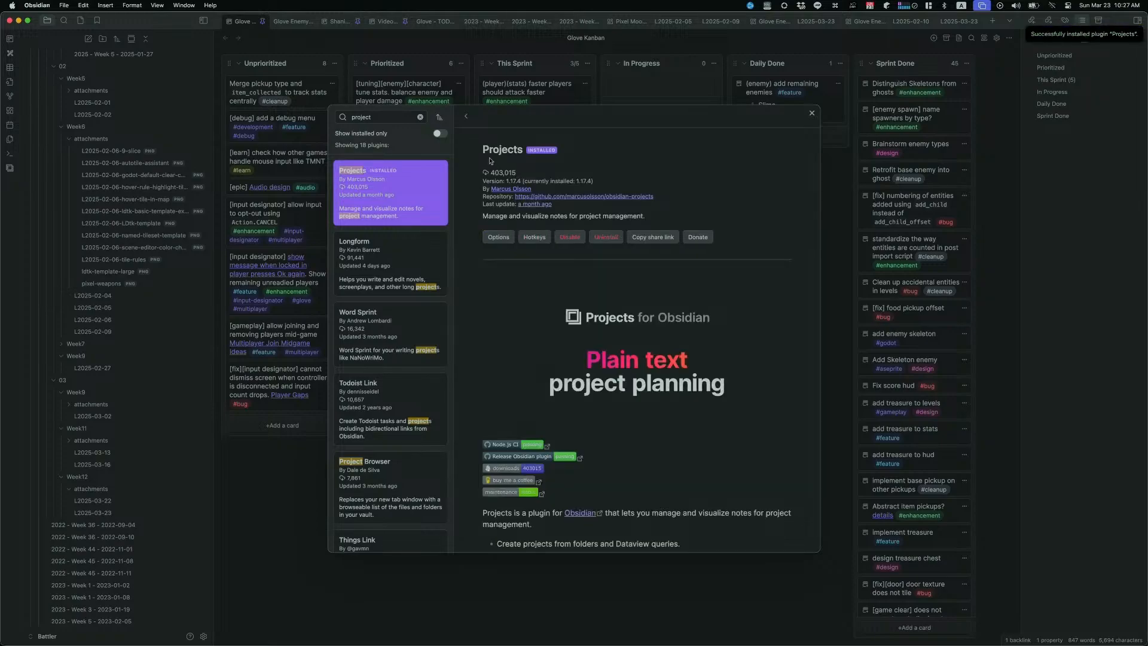
Step: Skim the Longform plugin's description from the introduction through the Troubleshooting and License sections
{"action": "left_click", "coordinate": [413, 239]}
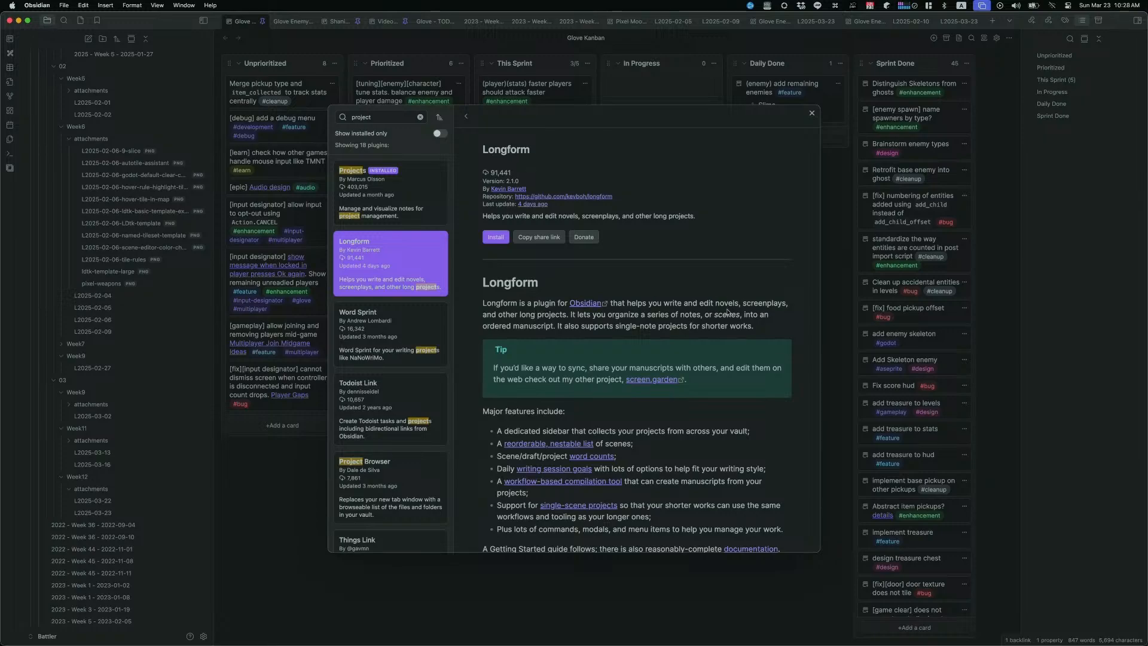
{"action": "scroll", "coordinate": [544, 323], "scroll_direction": "down", "scroll_amount": 15}
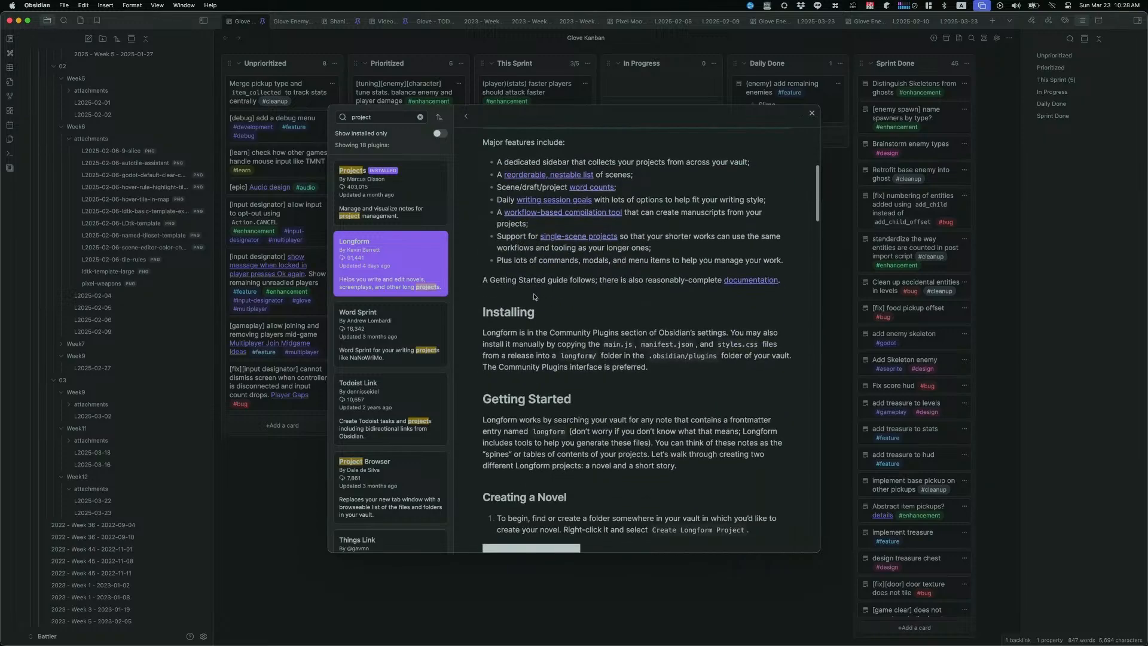
{"action": "scroll", "coordinate": [641, 339], "scroll_direction": "down", "scroll_amount": 4}
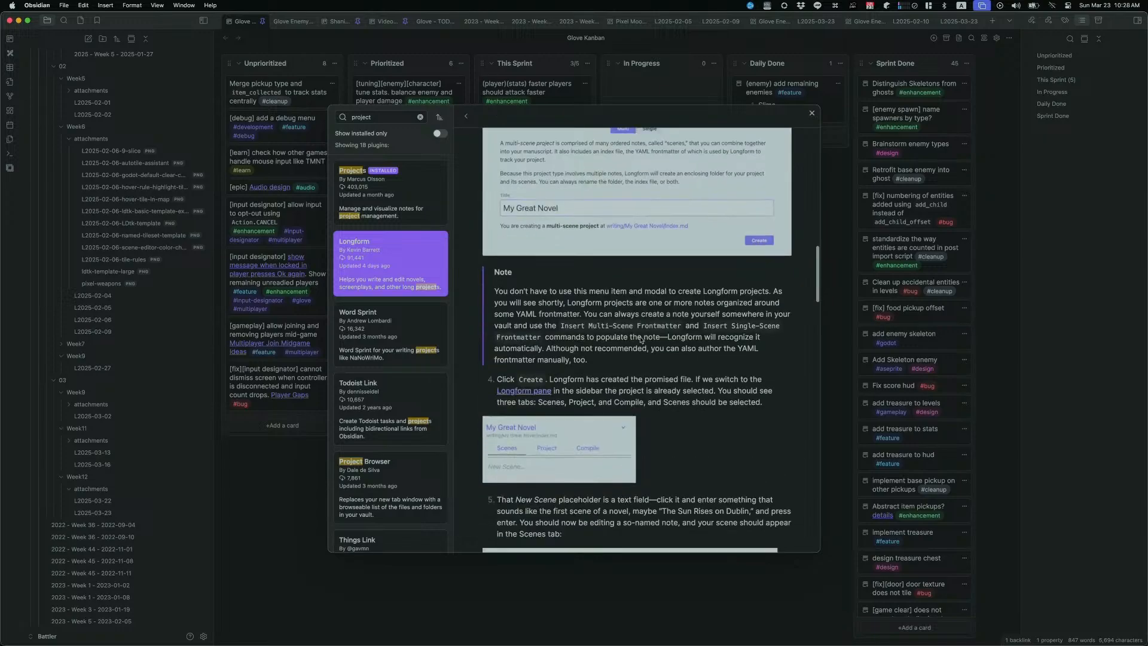
{"action": "scroll", "coordinate": [581, 363], "scroll_direction": "down", "scroll_amount": 5}
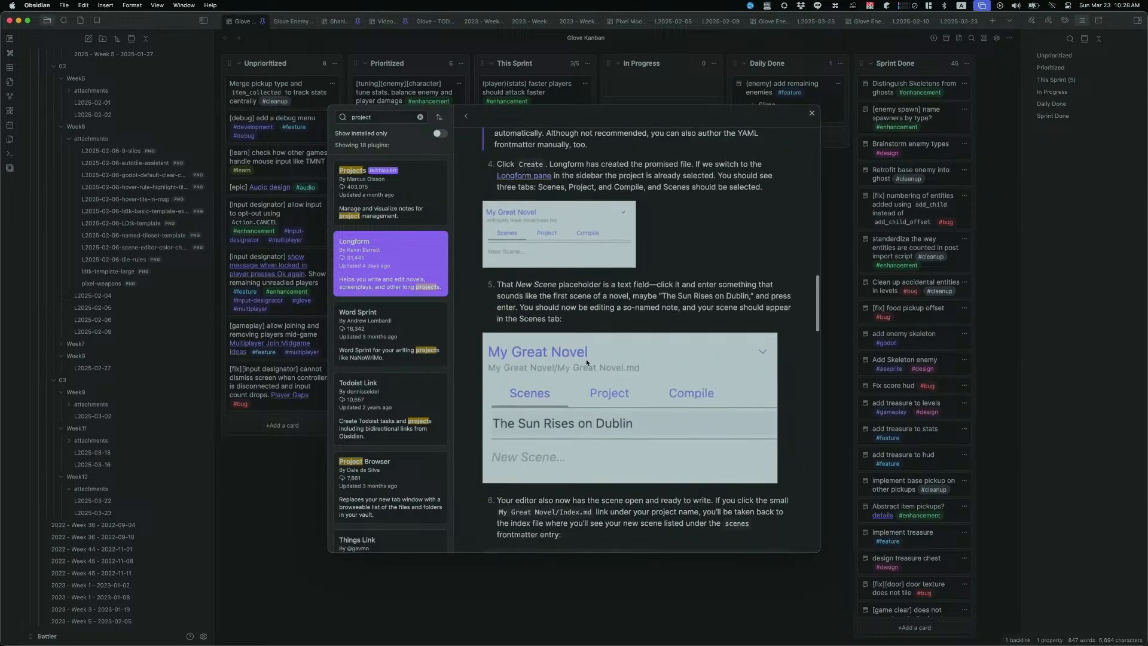
{"action": "scroll", "coordinate": [588, 364], "scroll_direction": "down", "scroll_amount": 5}
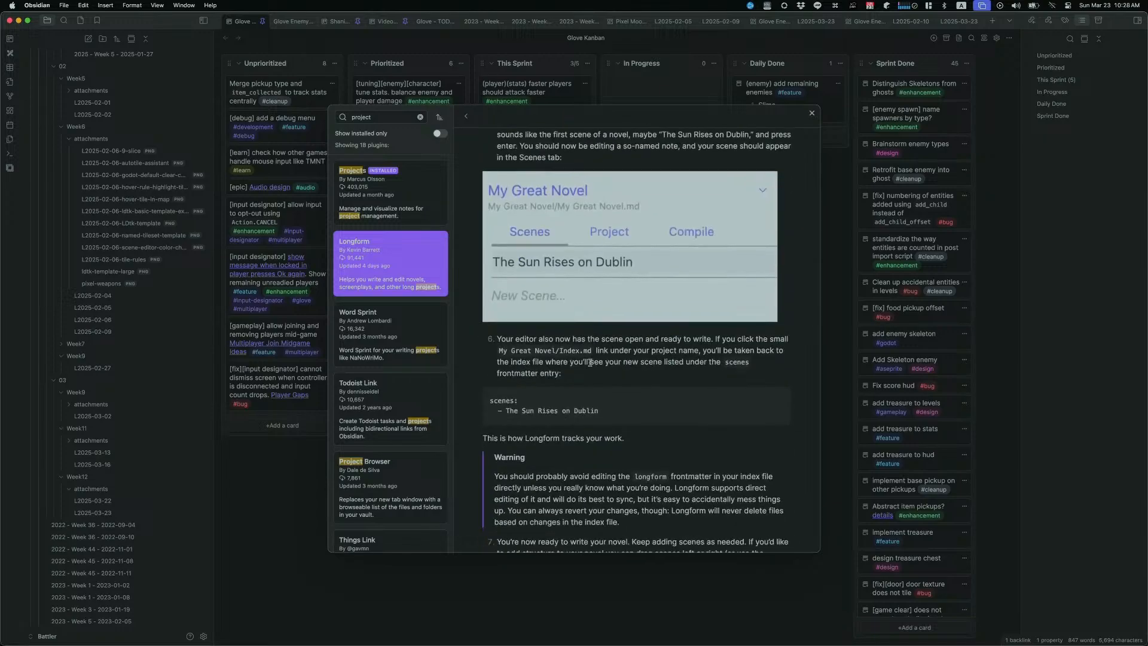
{"action": "scroll", "coordinate": [590, 362], "scroll_direction": "down", "scroll_amount": 10}
{"action": "scroll", "coordinate": [623, 349], "scroll_direction": "down", "scroll_amount": 8}
{"action": "scroll", "coordinate": [563, 356], "scroll_direction": "down", "scroll_amount": 8}
Step: Return to the start of the Longform description and reread its introduction, major features and Getting Started sections
{"action": "scroll", "coordinate": [620, 359], "scroll_direction": "up", "scroll_amount": 15}
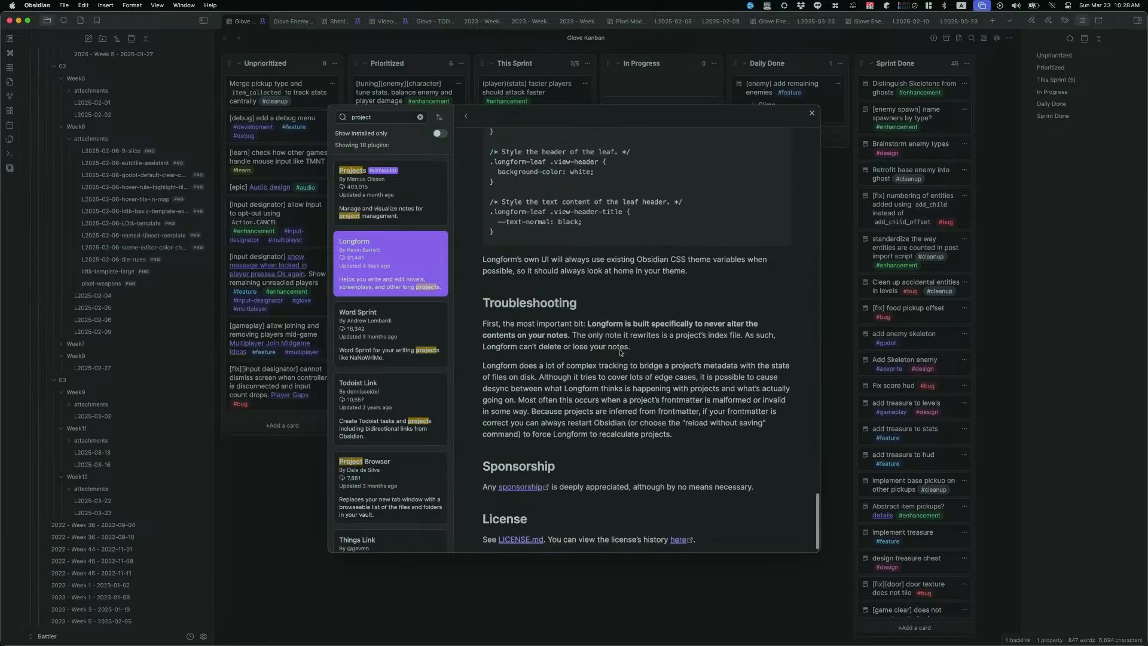
{"action": "scroll", "coordinate": [625, 327], "scroll_direction": "up", "scroll_amount": 15}
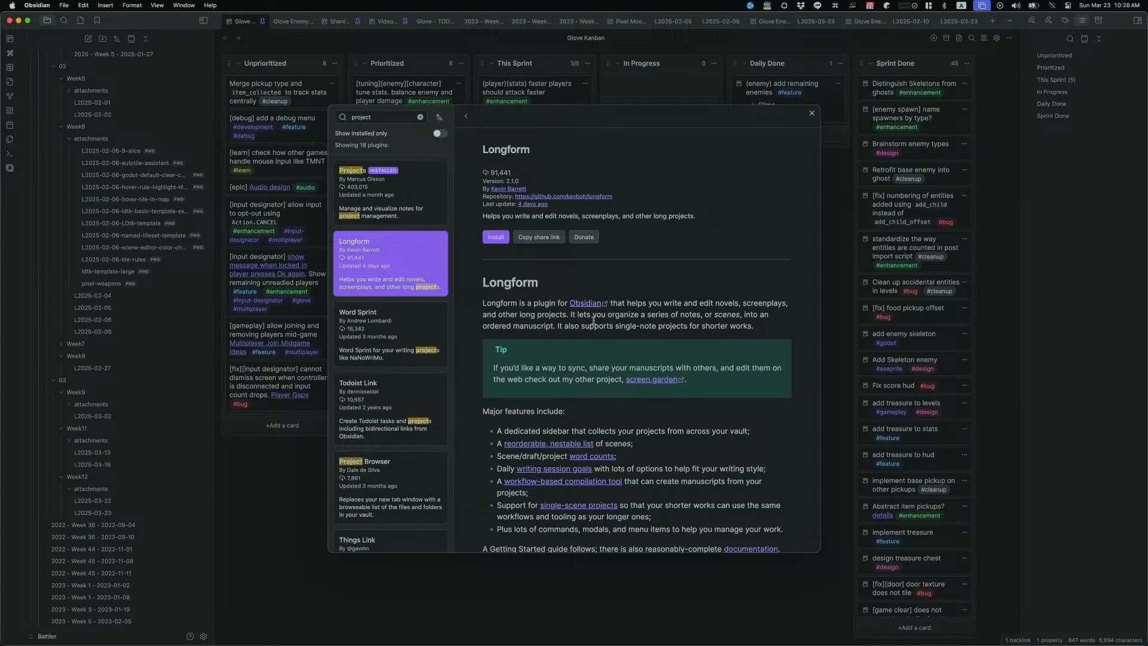
{"action": "left_click_drag", "start_coordinate": [671, 314], "coordinate": [709, 318]}
{"action": "scroll", "coordinate": [521, 396], "scroll_direction": "down", "scroll_amount": 6}
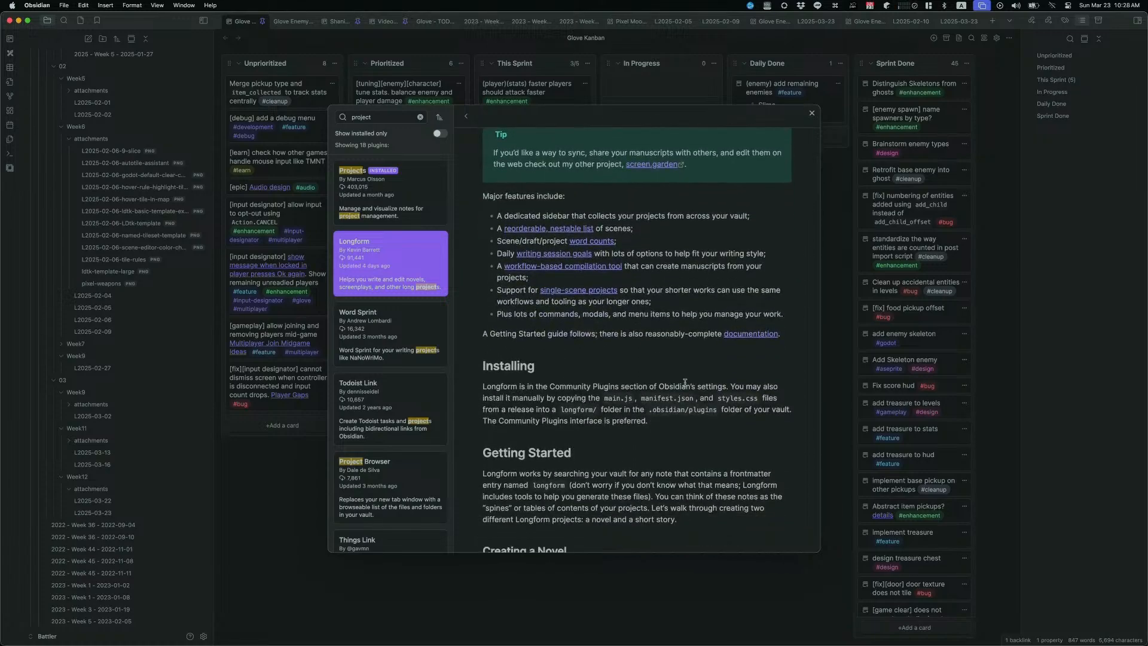
{"action": "scroll", "coordinate": [658, 359], "scroll_direction": "down", "scroll_amount": 3}
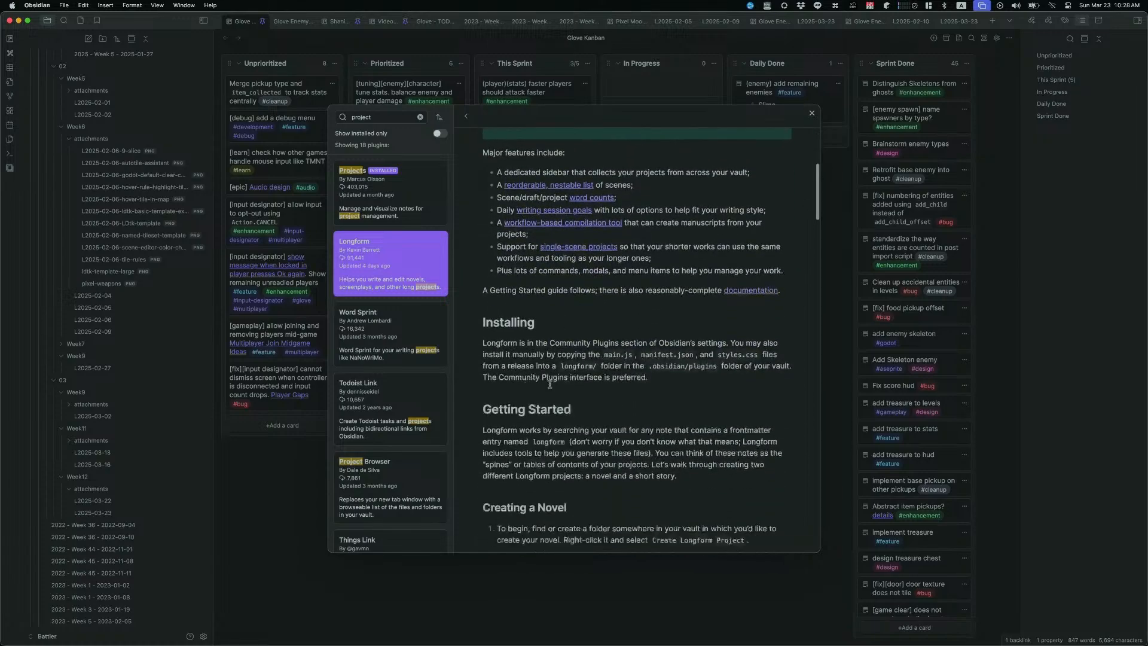
{"action": "scroll", "coordinate": [681, 349], "scroll_direction": "down", "scroll_amount": 3}
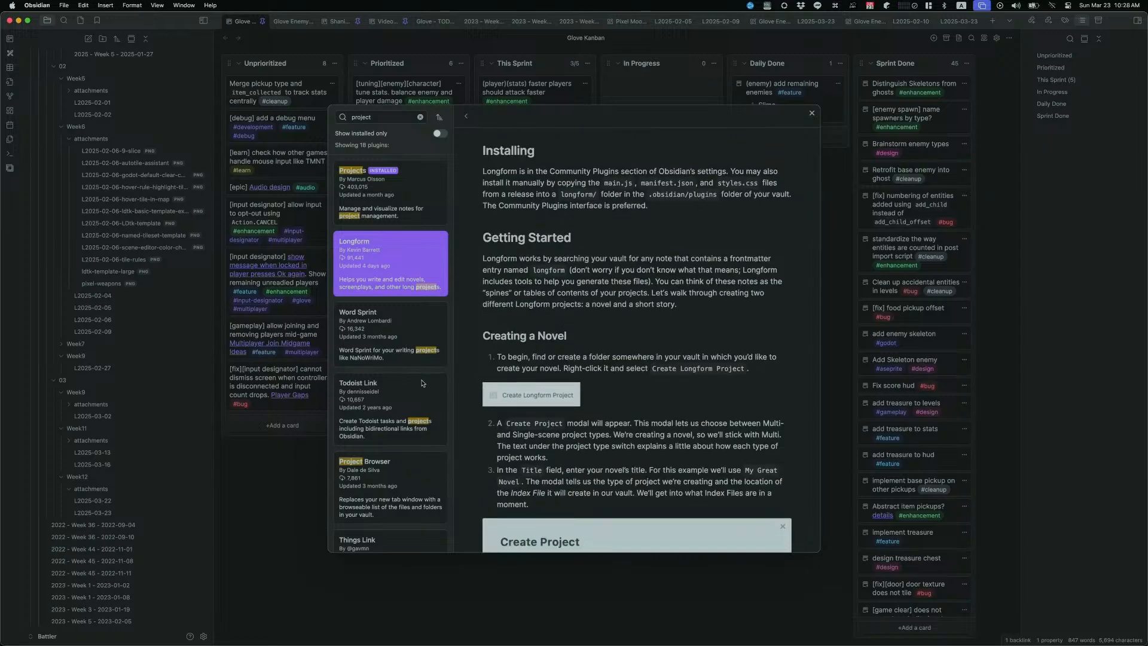
Step: Review the Todoist Link plugin's description and browse further down the project-related plugin results
{"action": "left_click", "coordinate": [409, 399]}
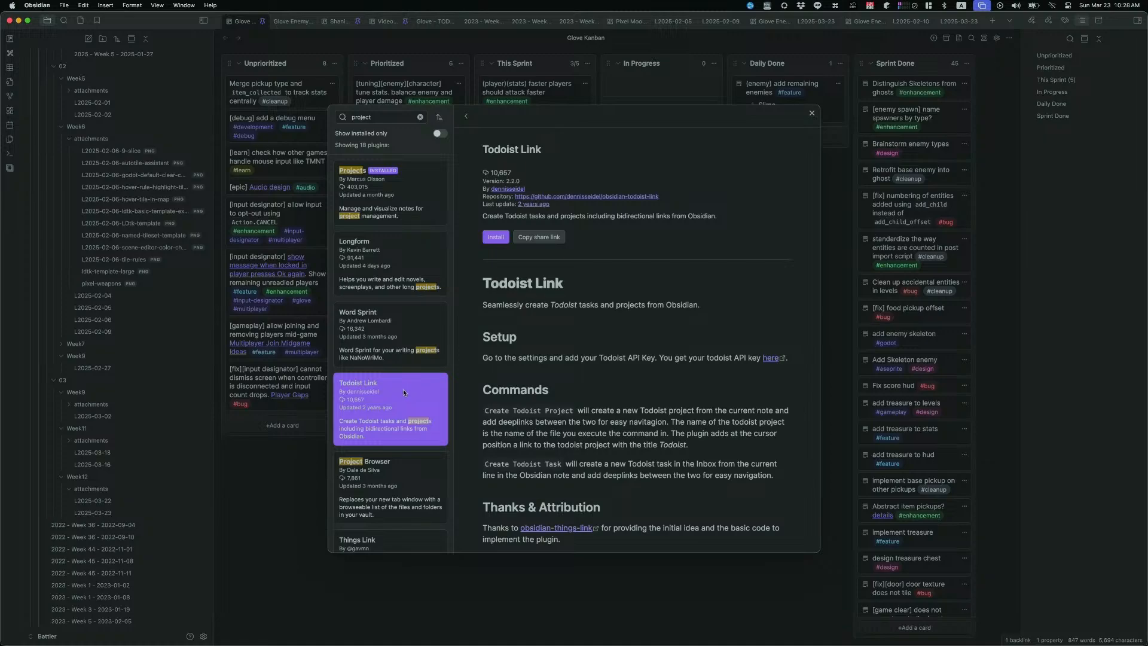
{"action": "scroll", "coordinate": [407, 403], "scroll_direction": "down", "scroll_amount": 3}
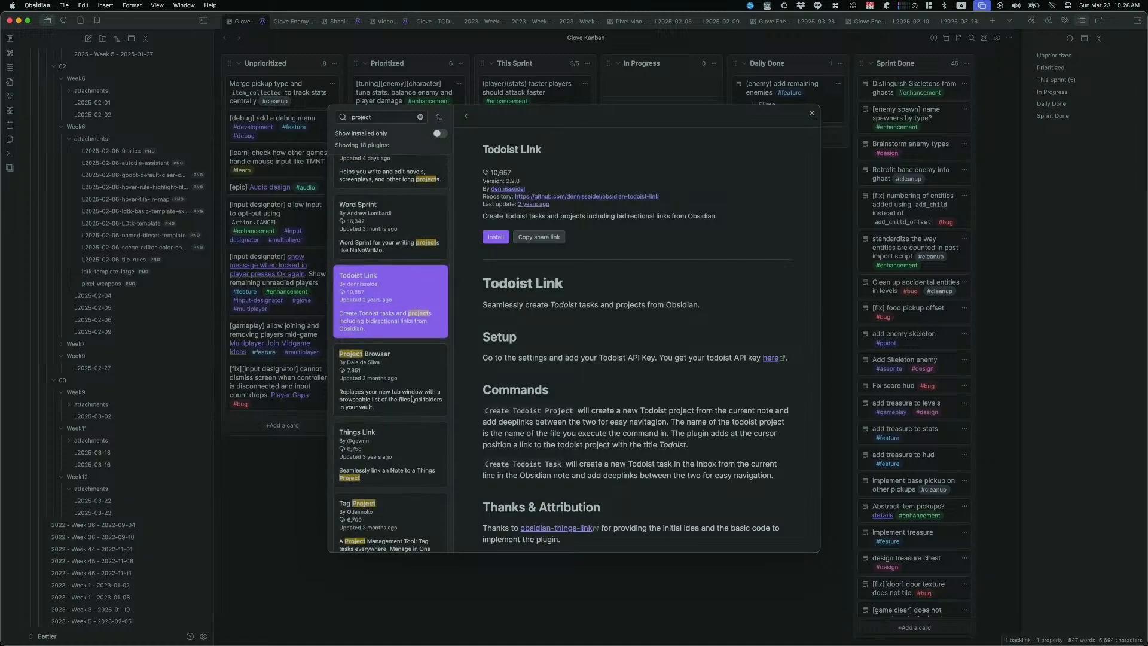
{"action": "scroll", "coordinate": [405, 395], "scroll_direction": "down", "scroll_amount": 2}
{"action": "scroll", "coordinate": [407, 389], "scroll_direction": "down", "scroll_amount": 2}
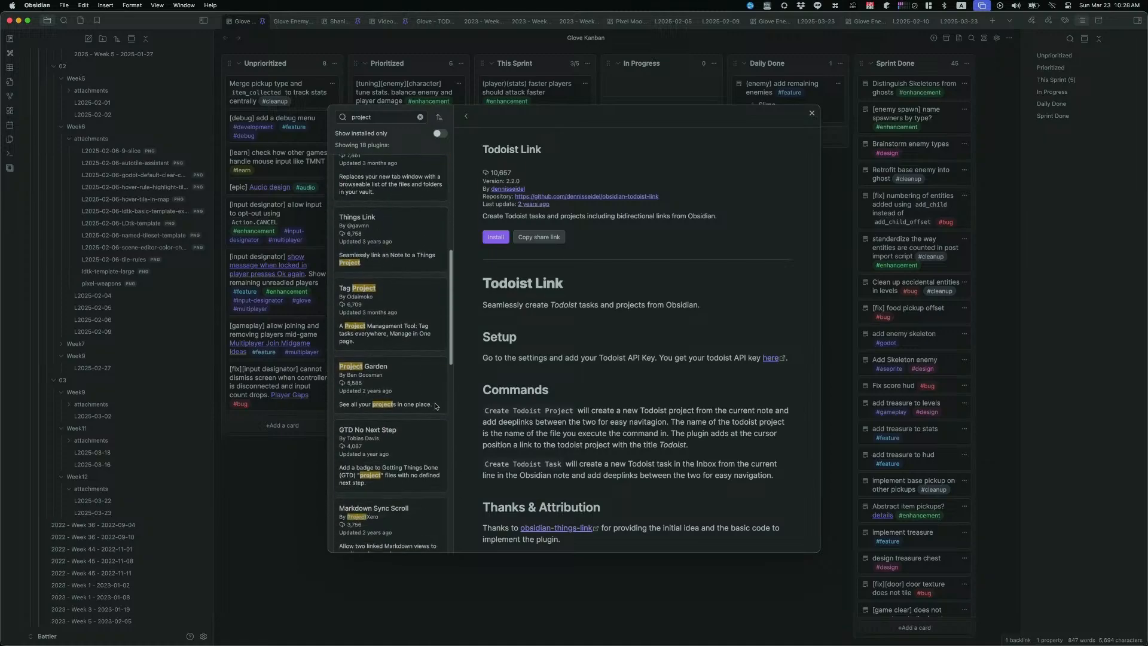
Step: Review the Project Garden plugin's description and its GitHub repository in the browser, then close the repository tab
{"action": "left_click", "coordinate": [410, 393]}
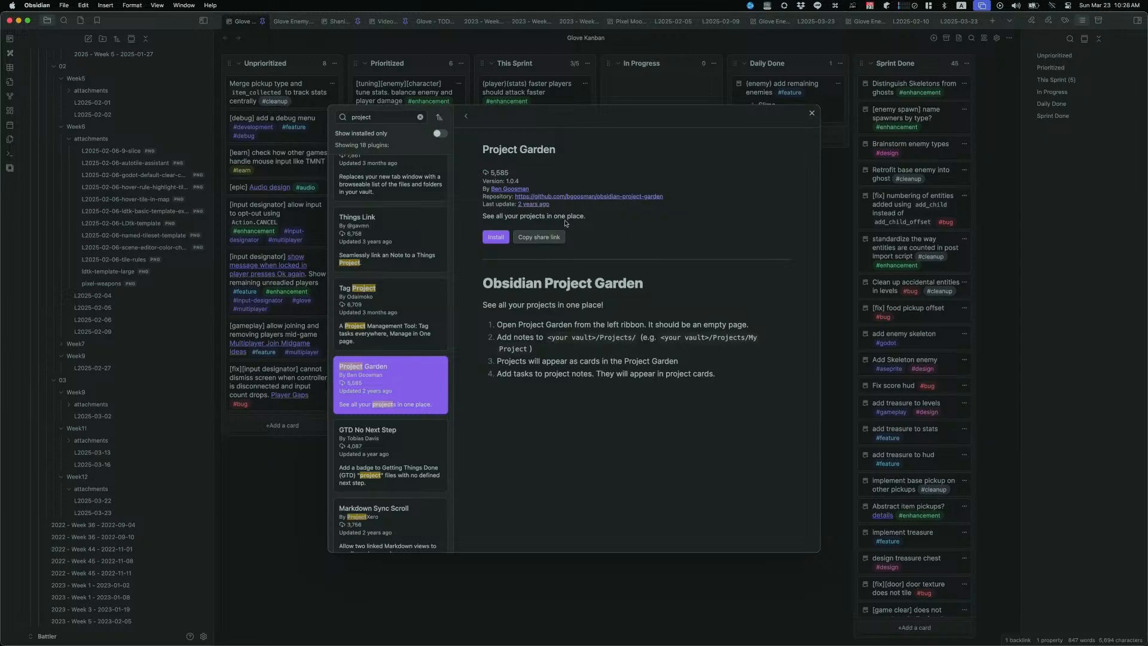
{"action": "left_click", "coordinate": [638, 198]}
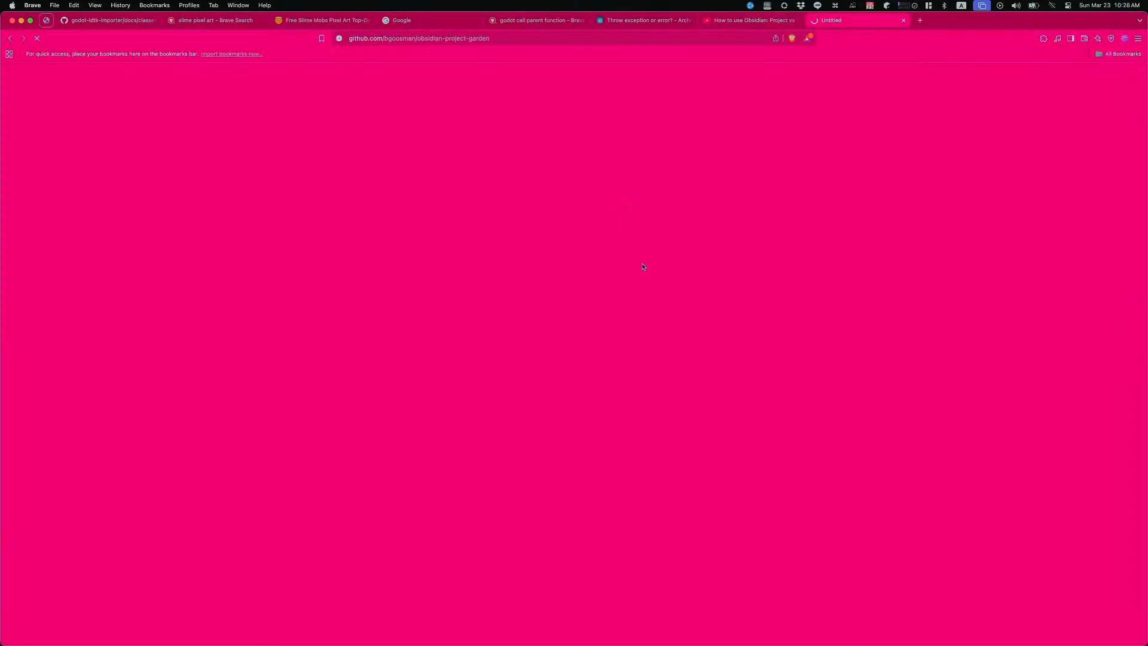
{"action": "scroll", "coordinate": [584, 381], "scroll_direction": "down", "scroll_amount": 10}
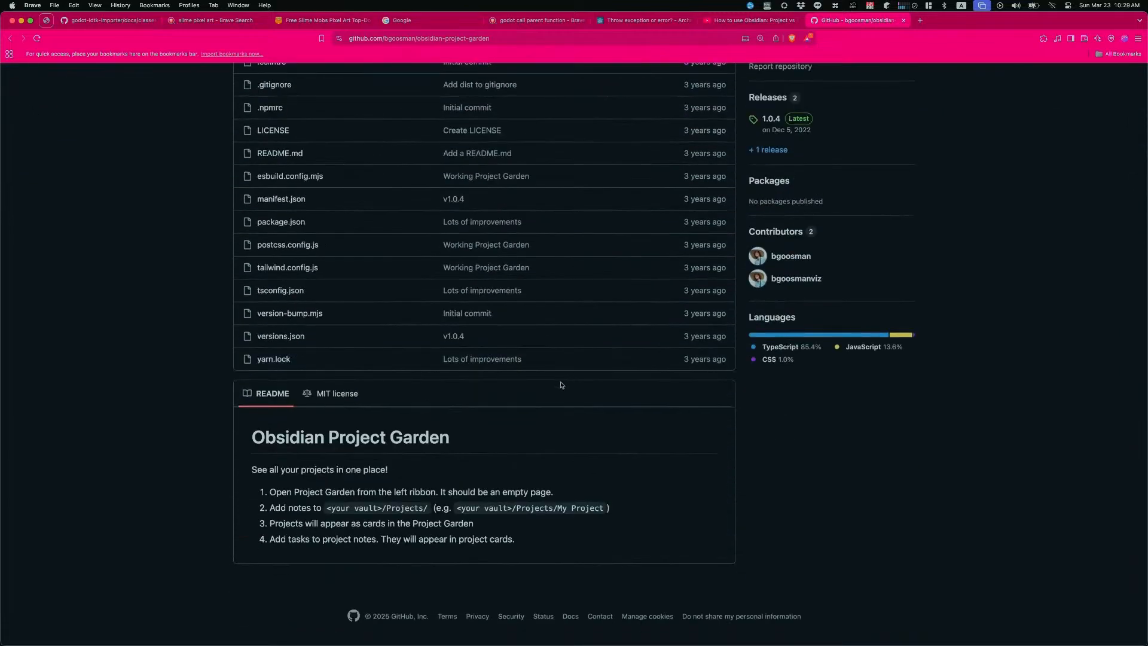
{"action": "scroll", "coordinate": [568, 383], "scroll_direction": "up", "scroll_amount": 5}
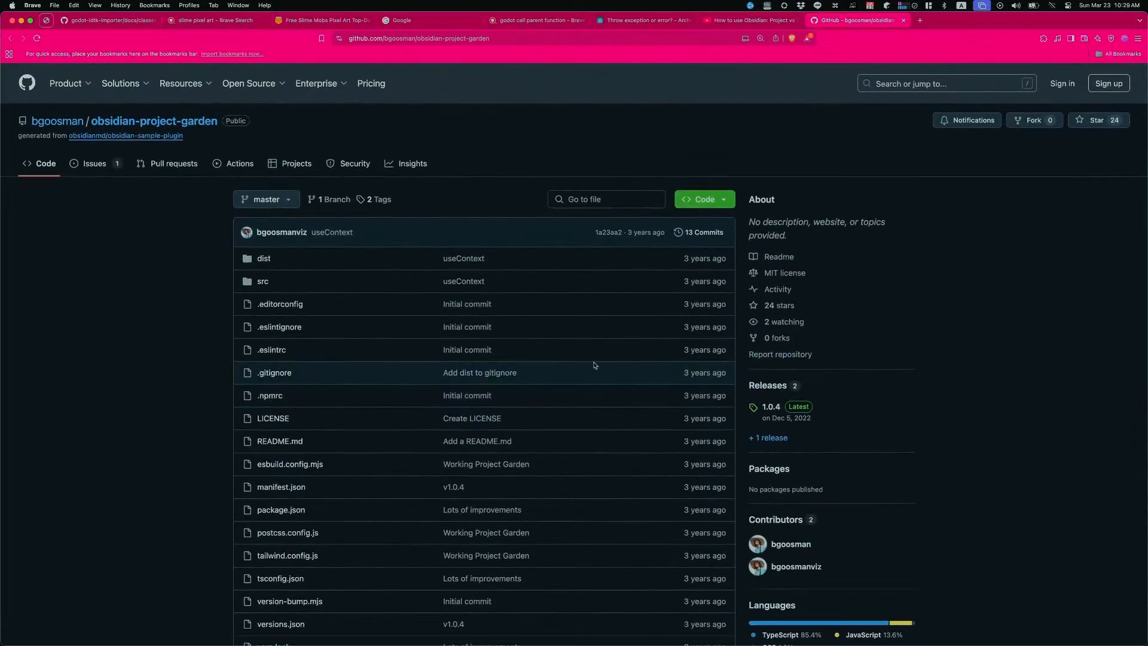
{"action": "scroll", "coordinate": [595, 367], "scroll_direction": "down", "scroll_amount": 5}
{"action": "scroll", "coordinate": [595, 366], "scroll_direction": "up", "scroll_amount": 4}
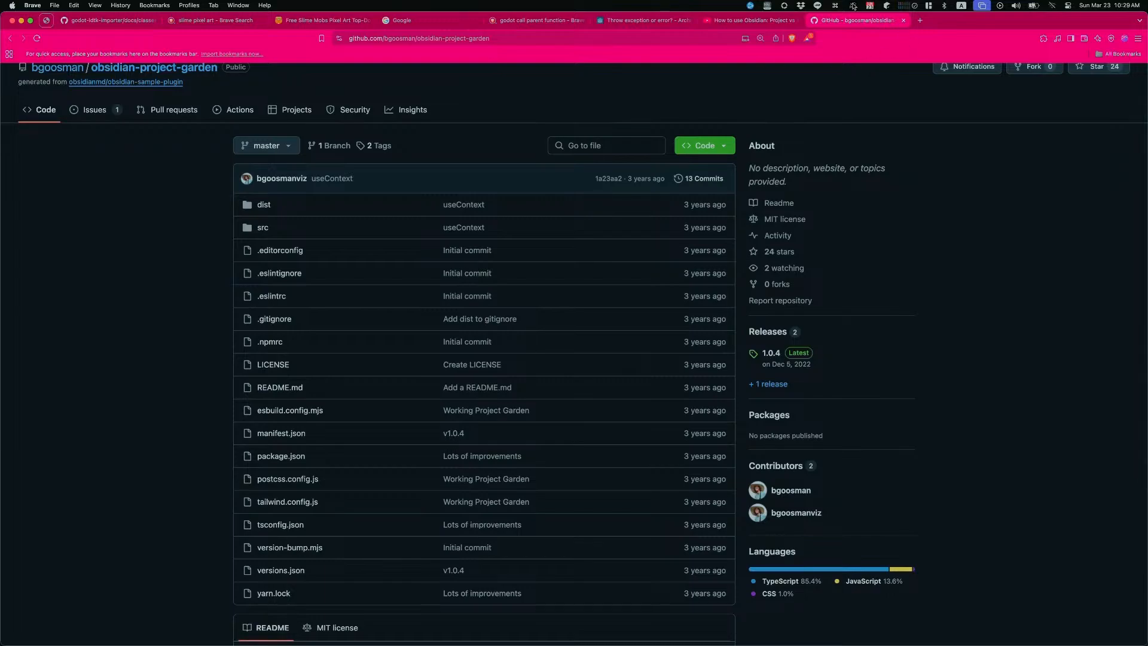
{"action": "middle_click", "coordinate": [855, 25]}
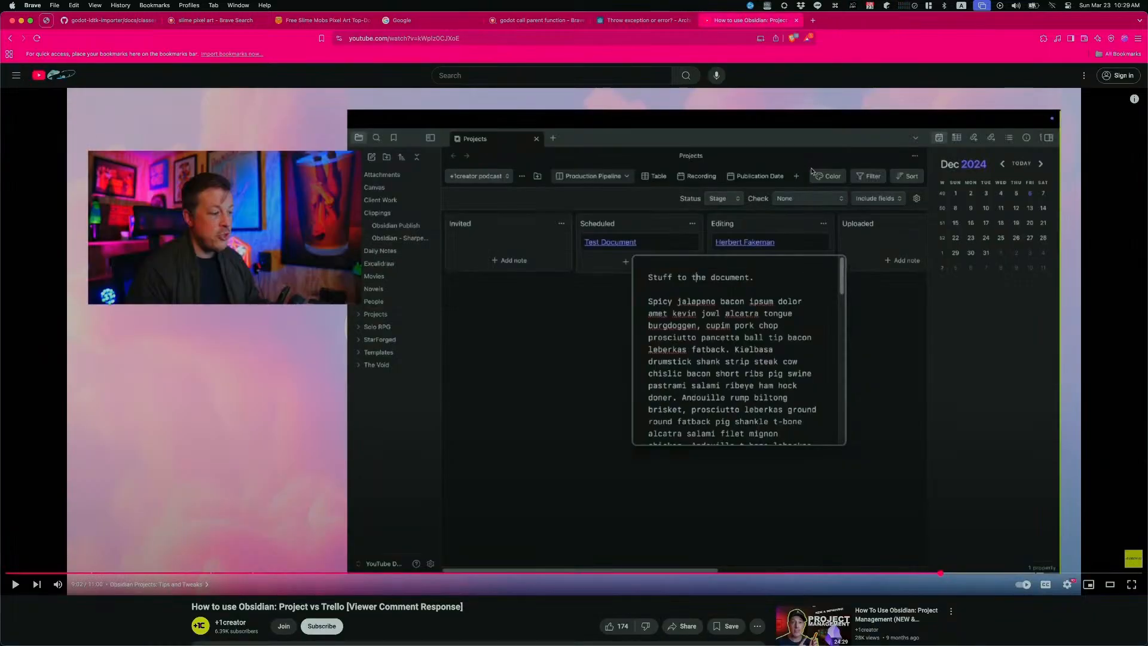
Step: Resume the Project vs Trello video, skip ahead to about 9:50, and return to the Projects plugin's GitHub README
{"action": "left_click", "coordinate": [969, 547]}
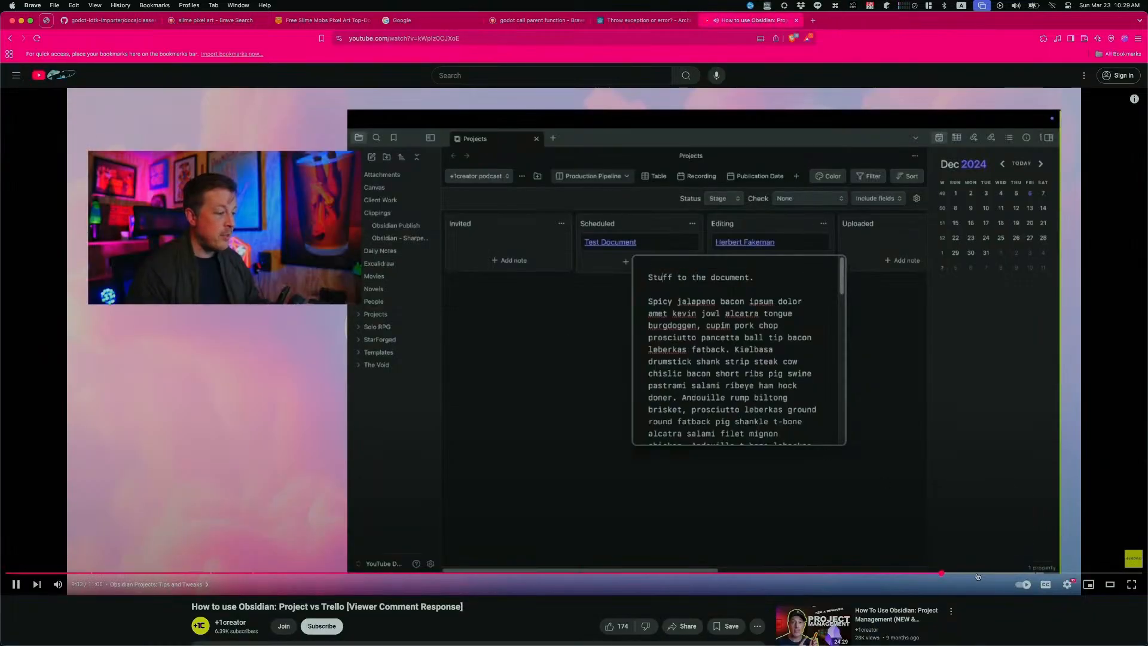
{"action": "left_click", "coordinate": [1022, 573]}
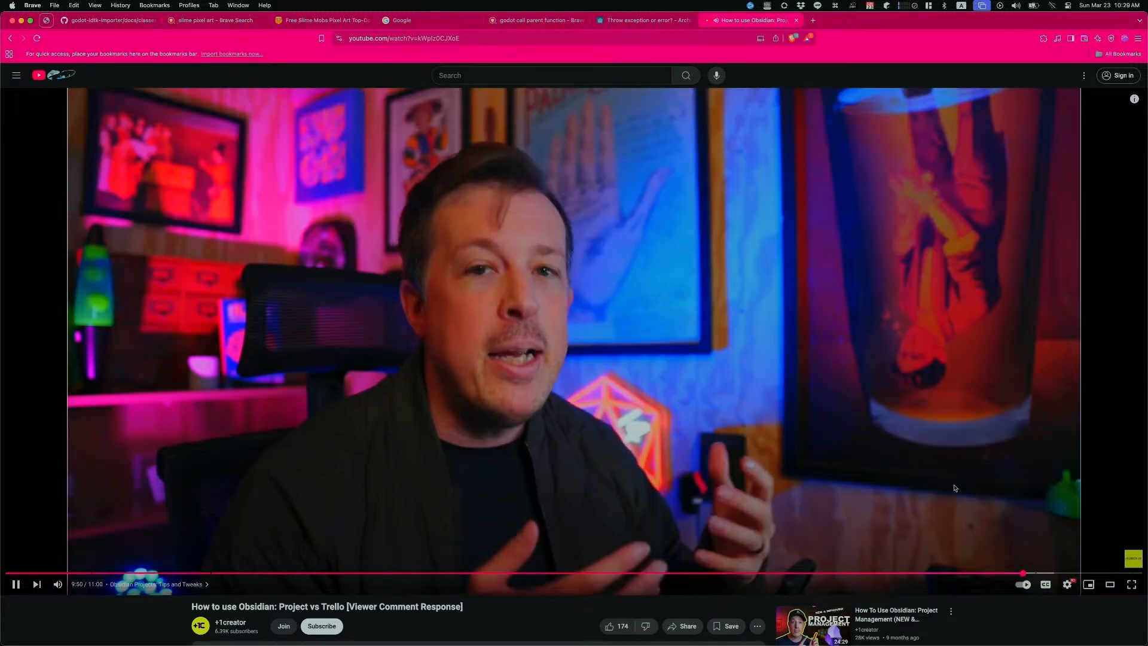
{"action": "key", "text": "super+bracketleft"}
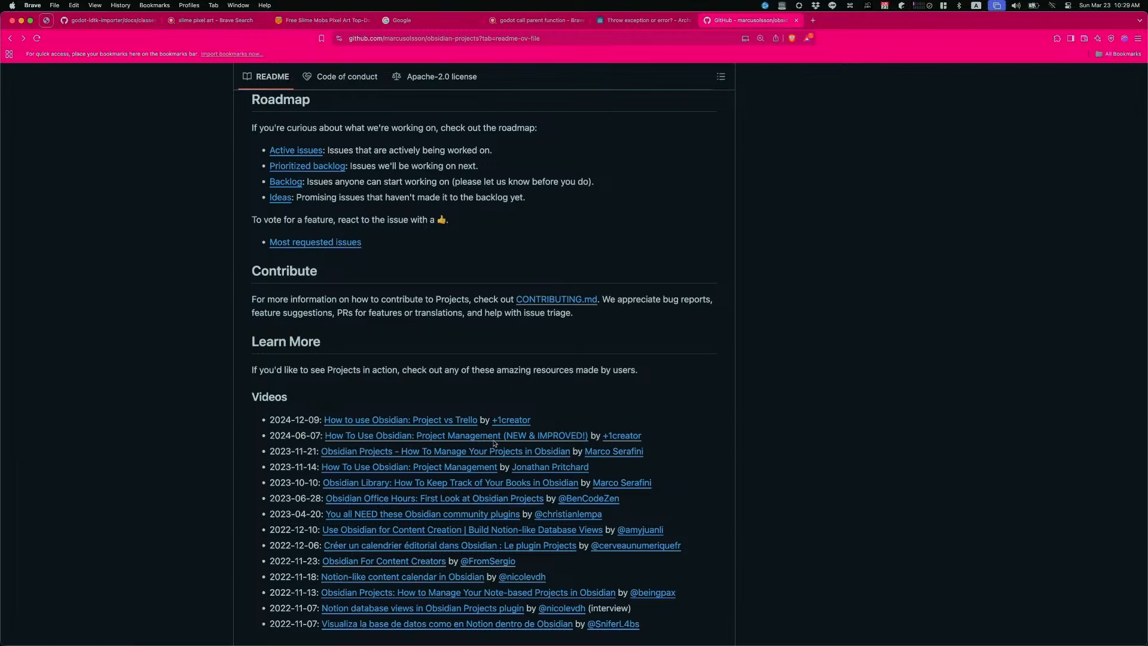
Step: Open the README's "Obsidian Projects - How To Manage Your Projects in Obsidian" video and watch from the Projects Community Plugin chapter's new project demonstration
{"action": "left_click", "coordinate": [455, 451]}
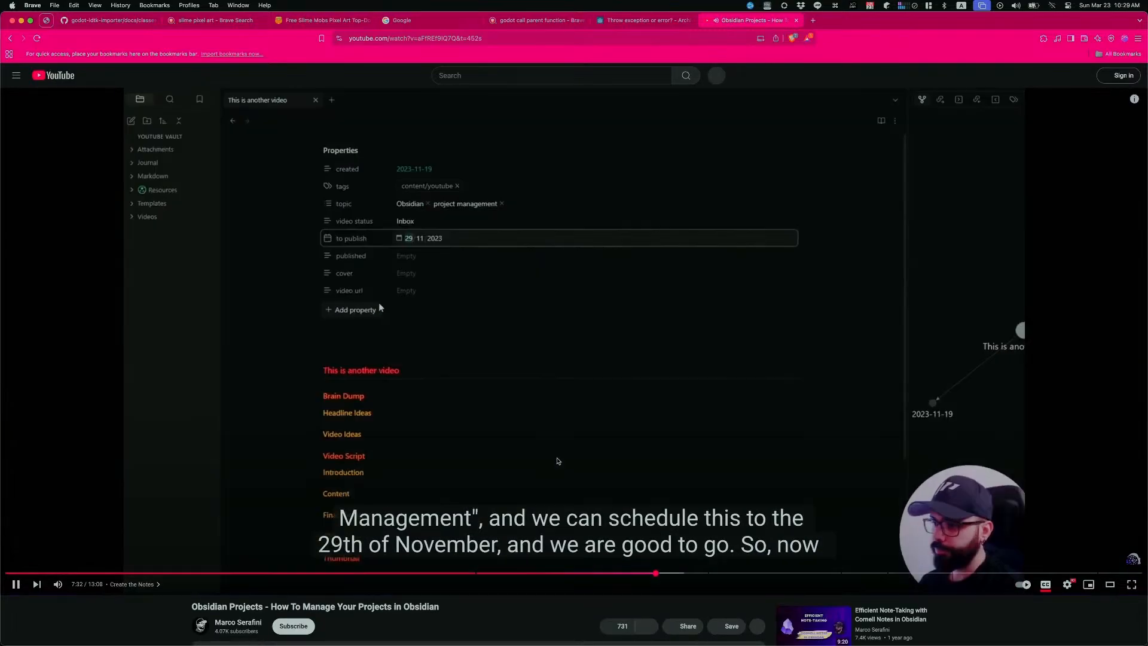
{"action": "left_click", "coordinate": [616, 439]}
{"action": "left_click", "coordinate": [604, 444]}
{"action": "left_click", "coordinate": [602, 445]}
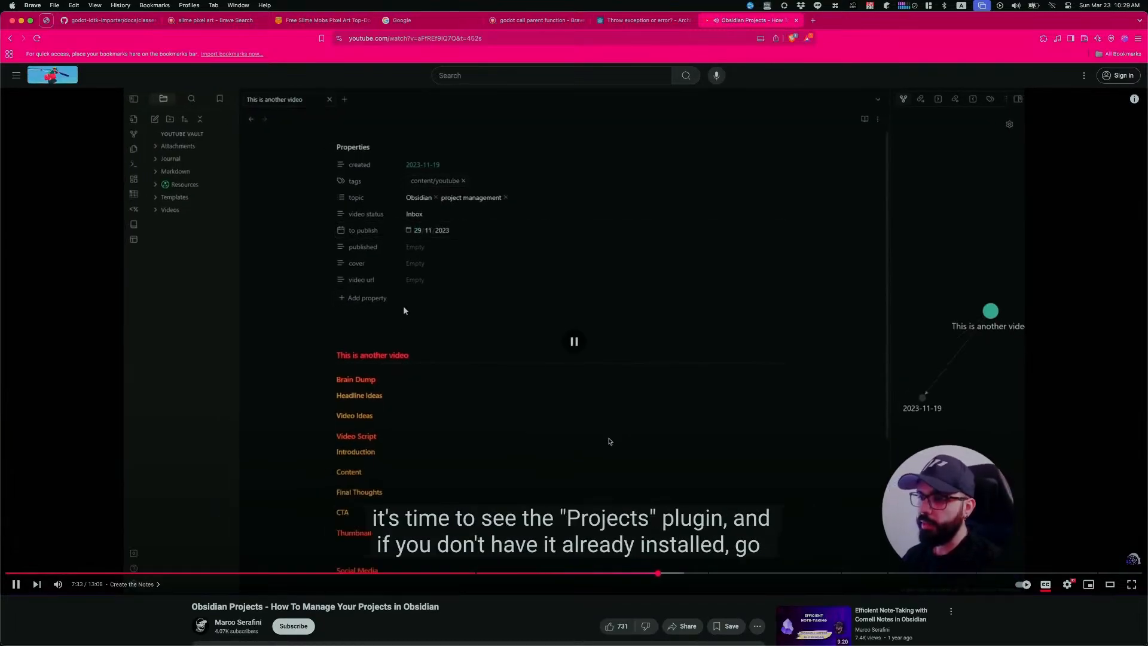
{"action": "left_click", "coordinate": [573, 399]}
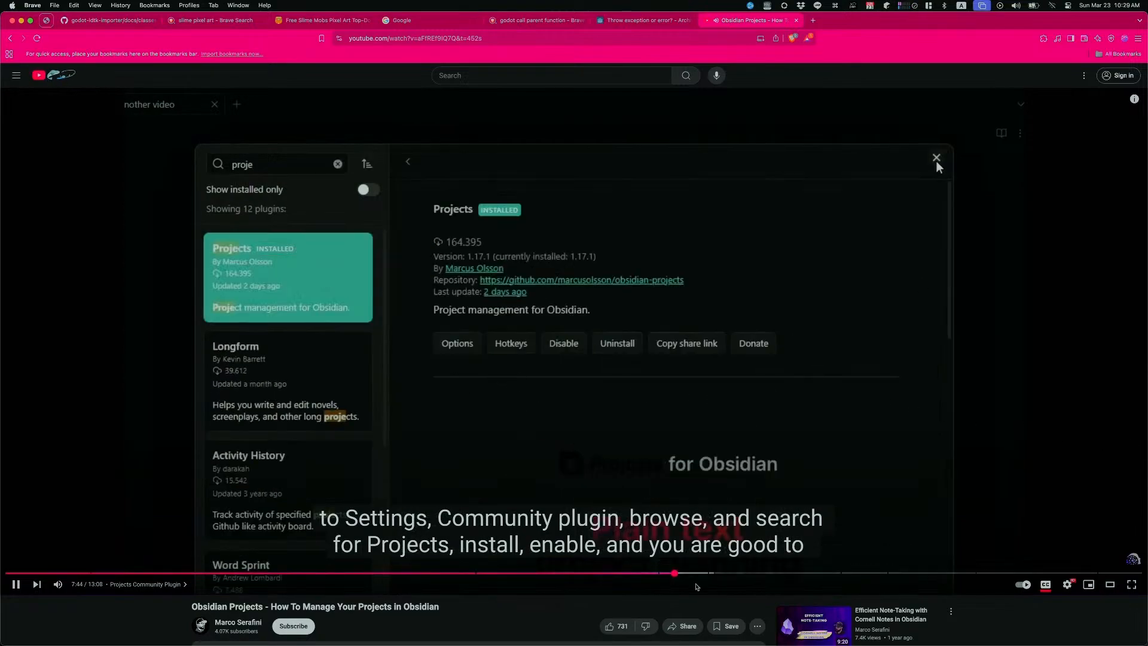
{"action": "left_click", "coordinate": [686, 575]}
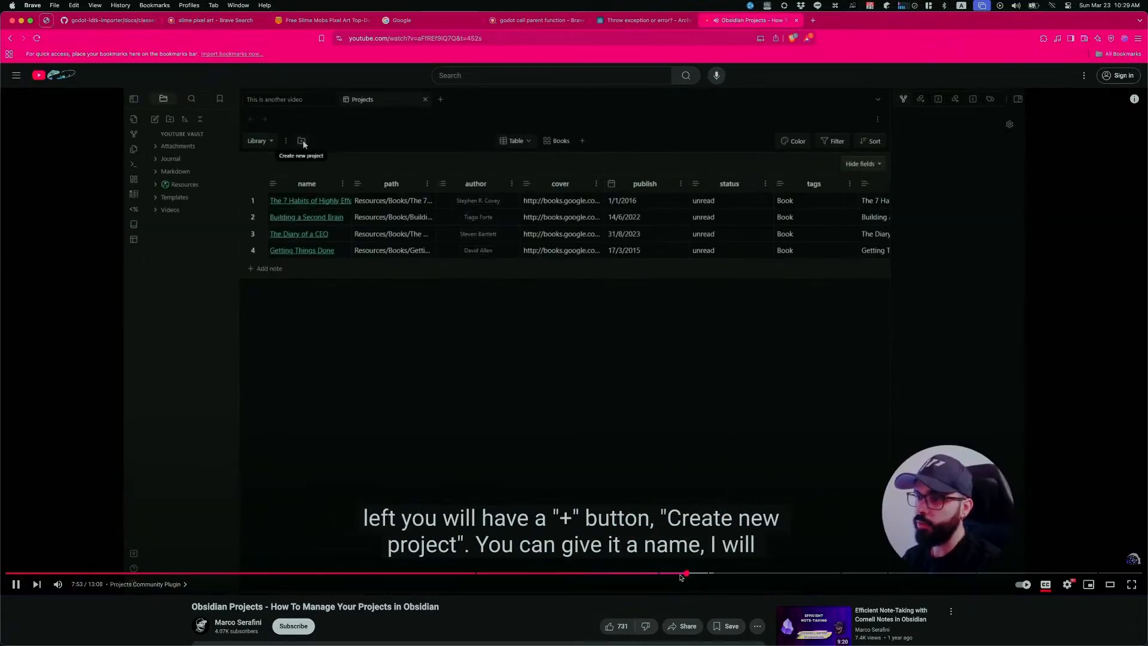
{"action": "left_click", "coordinate": [680, 576]}
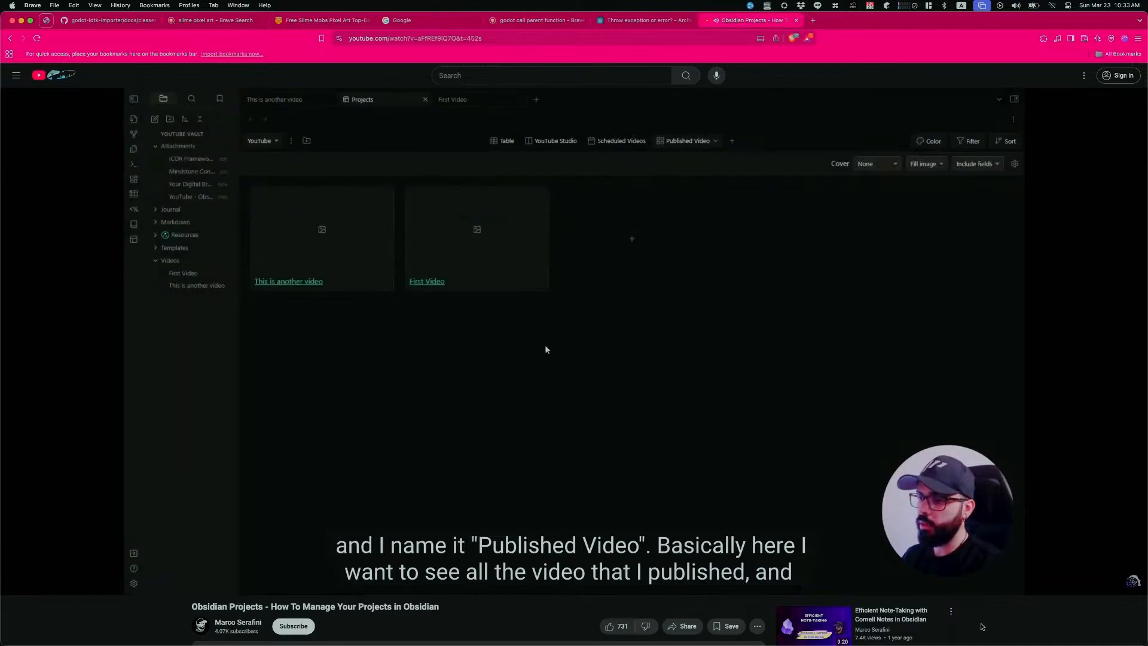
Step: Skip through the video's Gallery View chapter to the calendar view demonstration near 12:24 and pause it
{"action": "mouse_move", "coordinate": [1041, 581]}
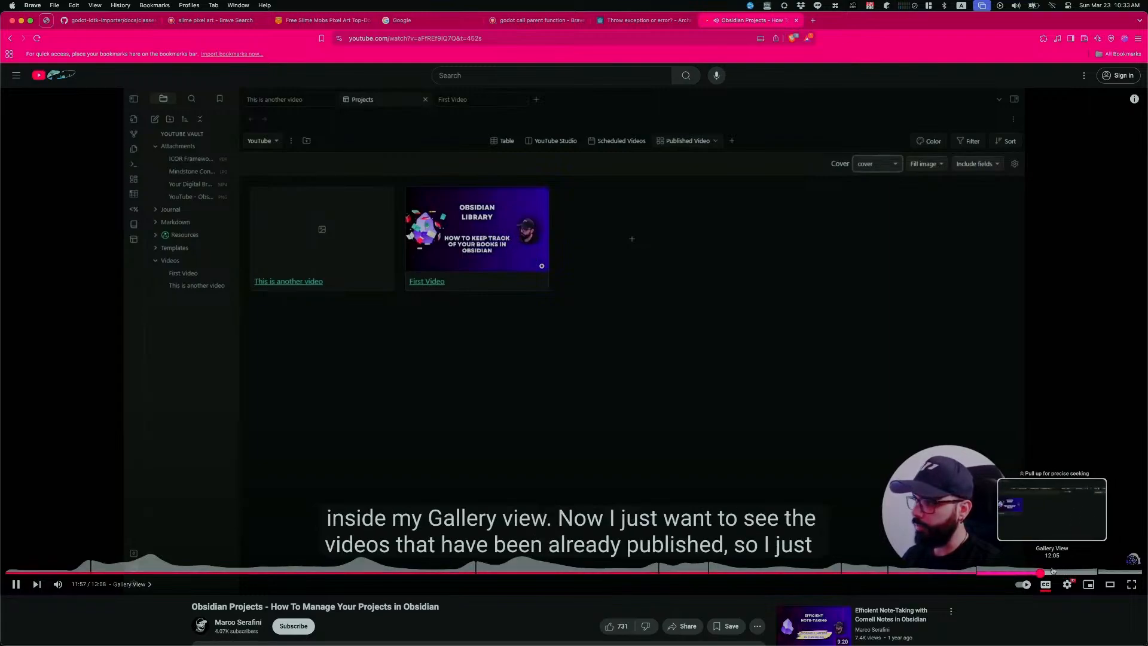
{"action": "left_click", "coordinate": [1057, 571]}
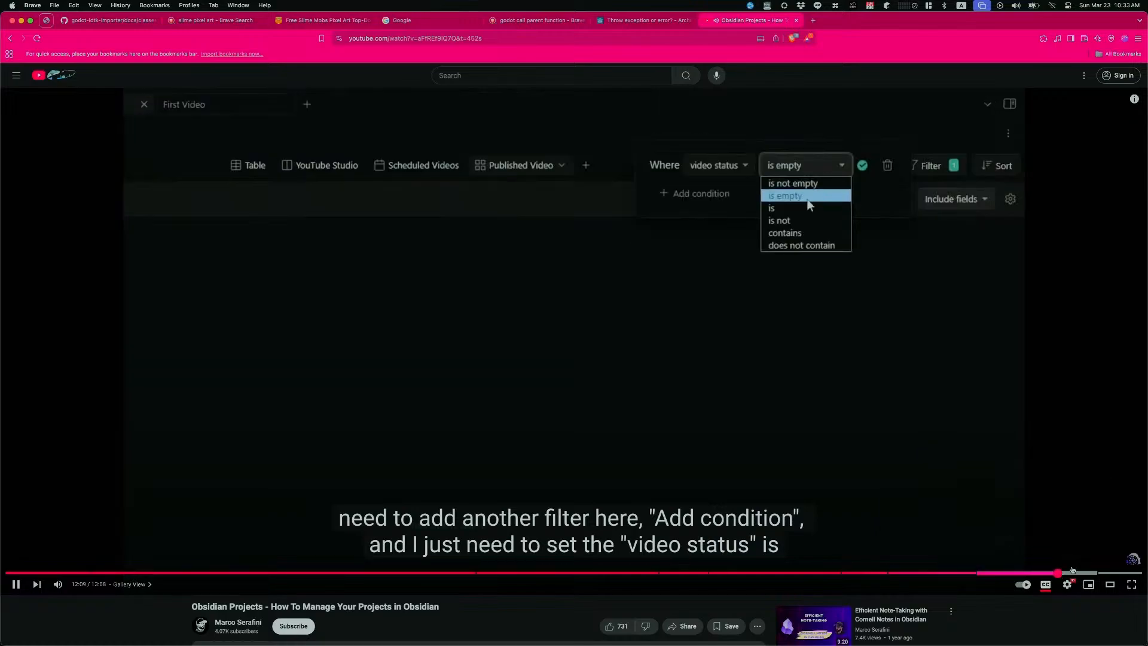
{"action": "left_click", "coordinate": [1079, 571]}
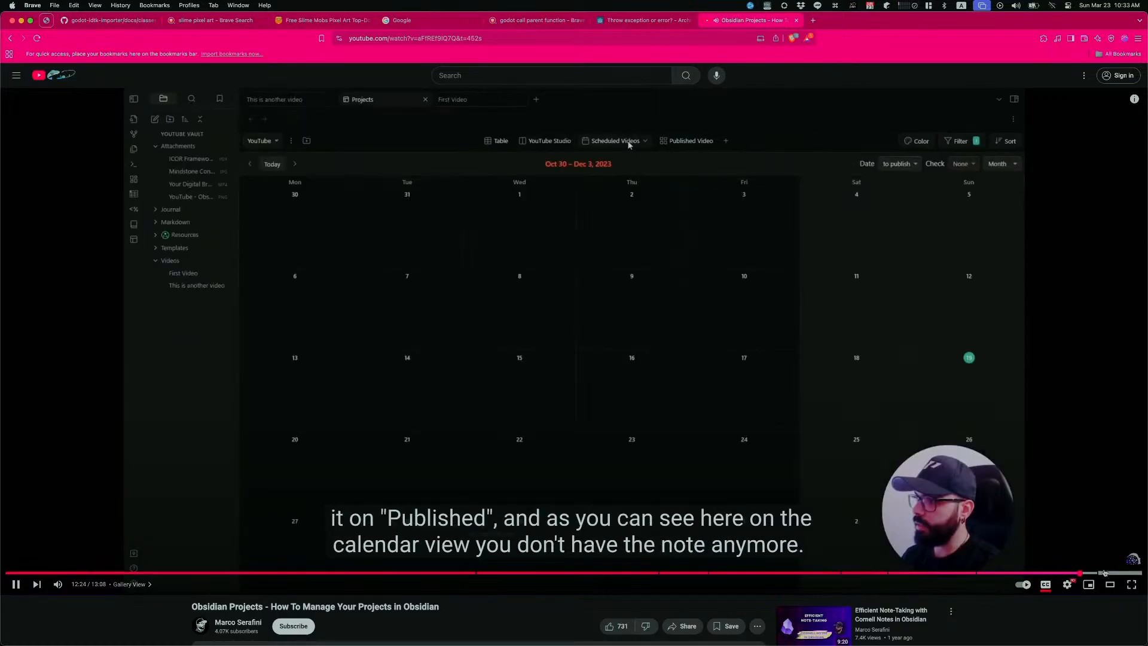
{"action": "left_click", "coordinate": [497, 353]}
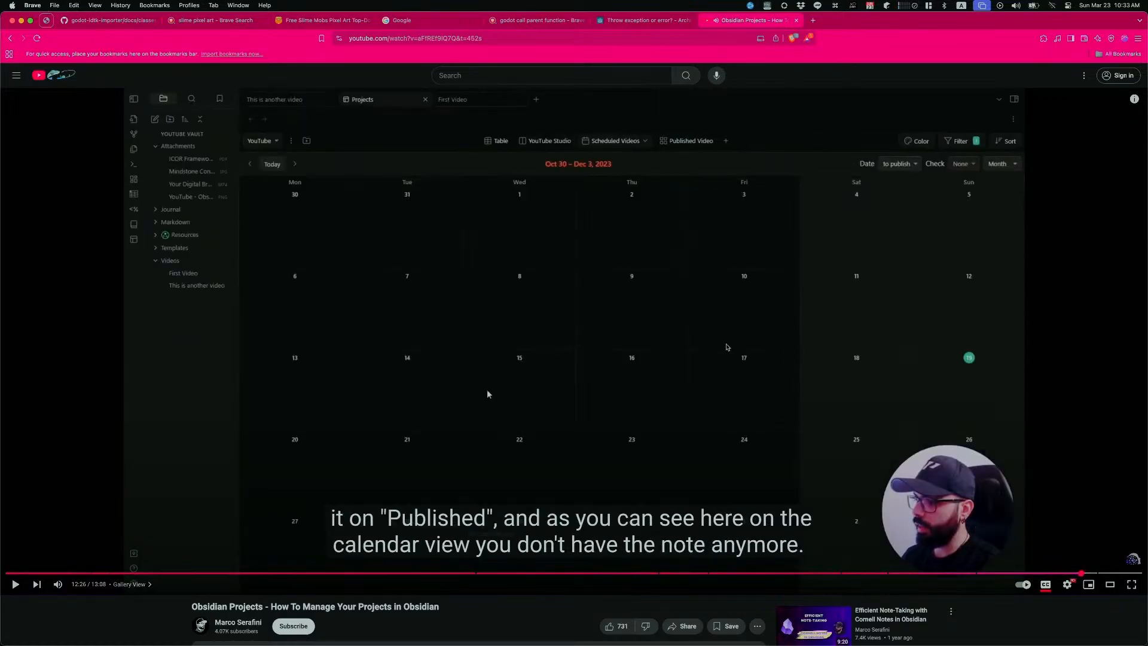